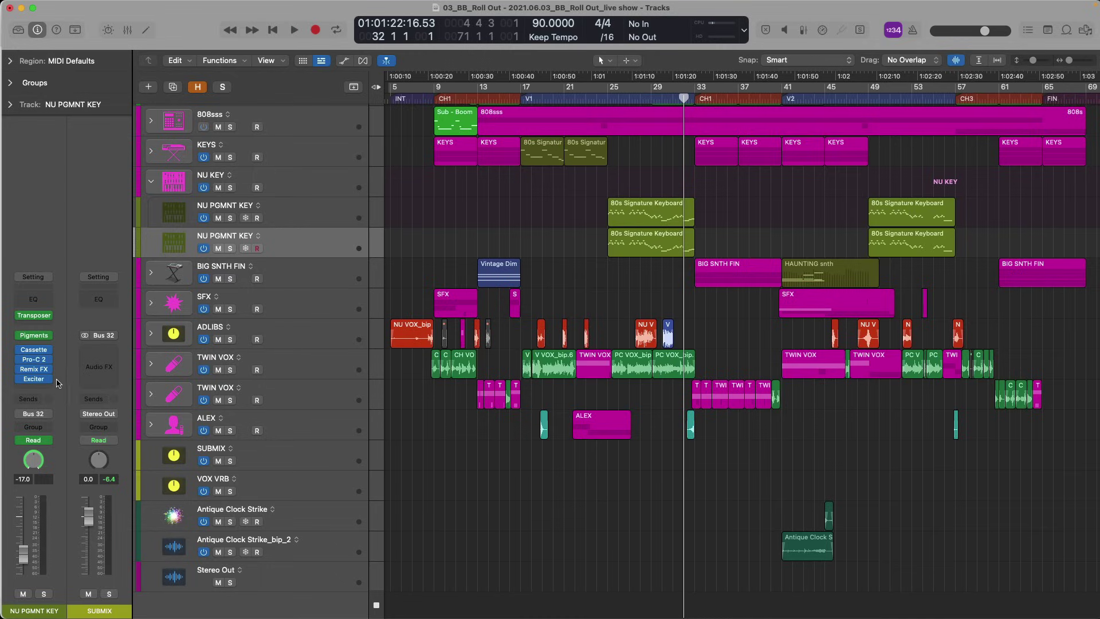
Step: Browse the plug-in list for the empty slot below Exciter, then dismiss it unchanged
left_click(46, 388)
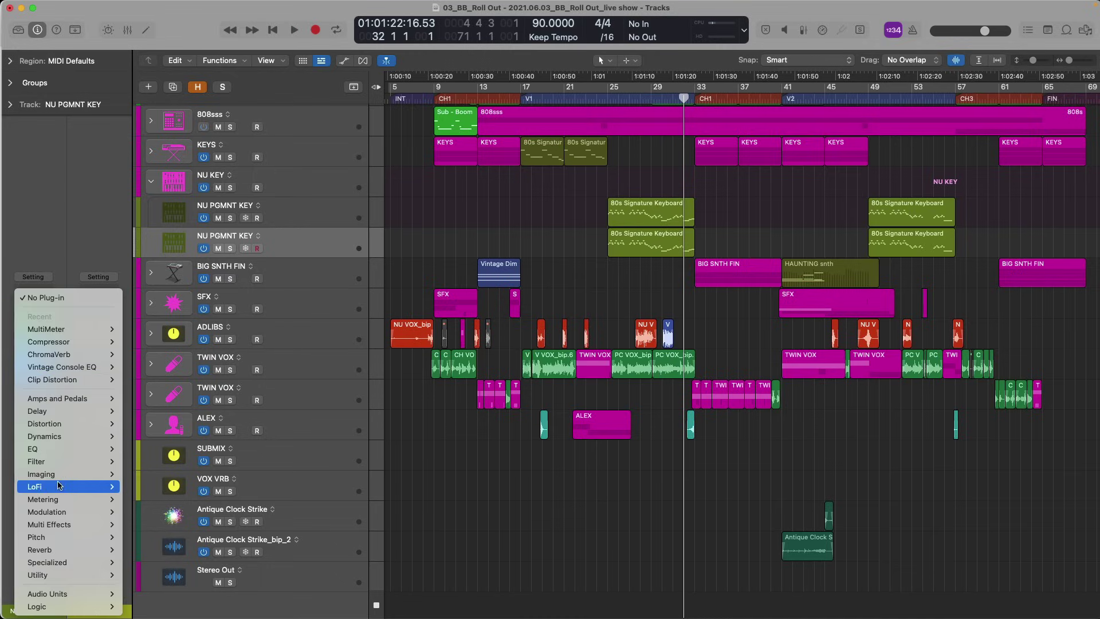
mouse_move(73, 516)
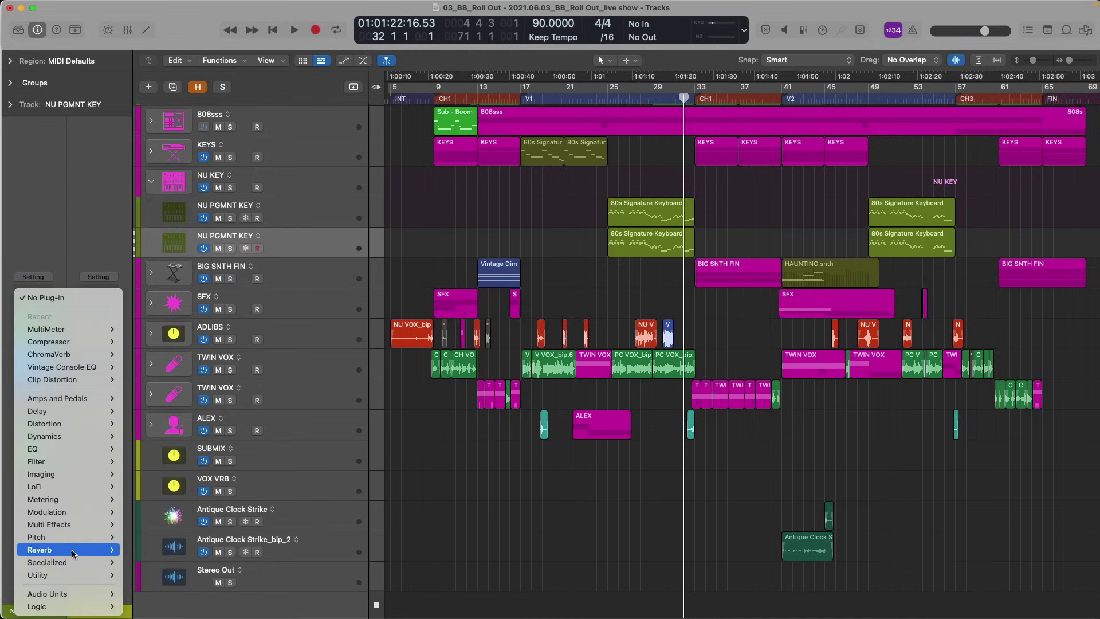
mouse_move(91, 596)
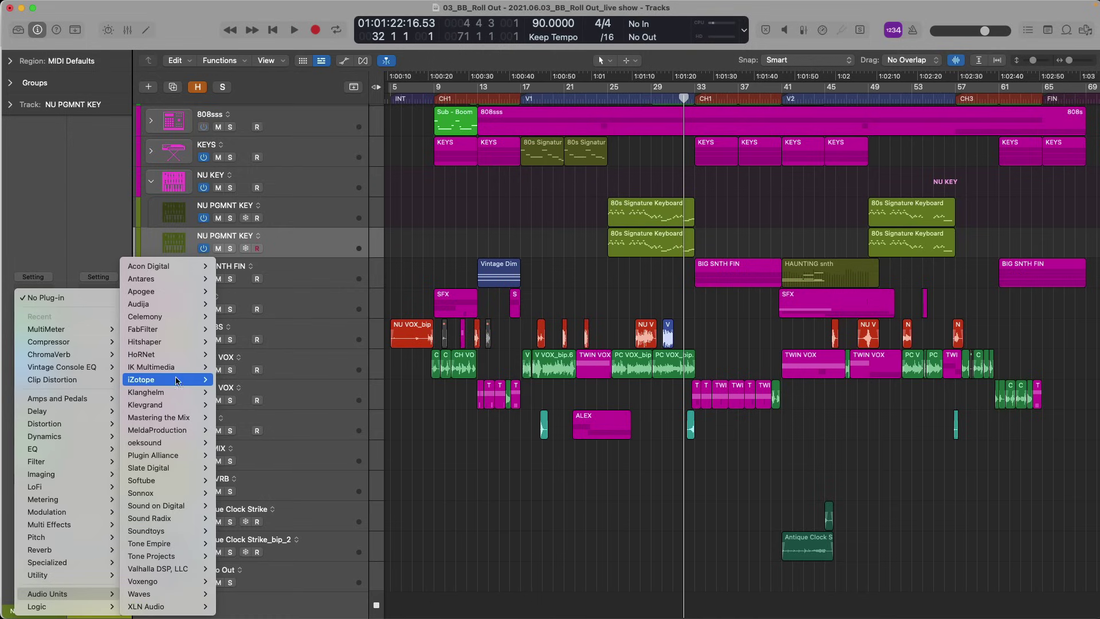
mouse_move(176, 369)
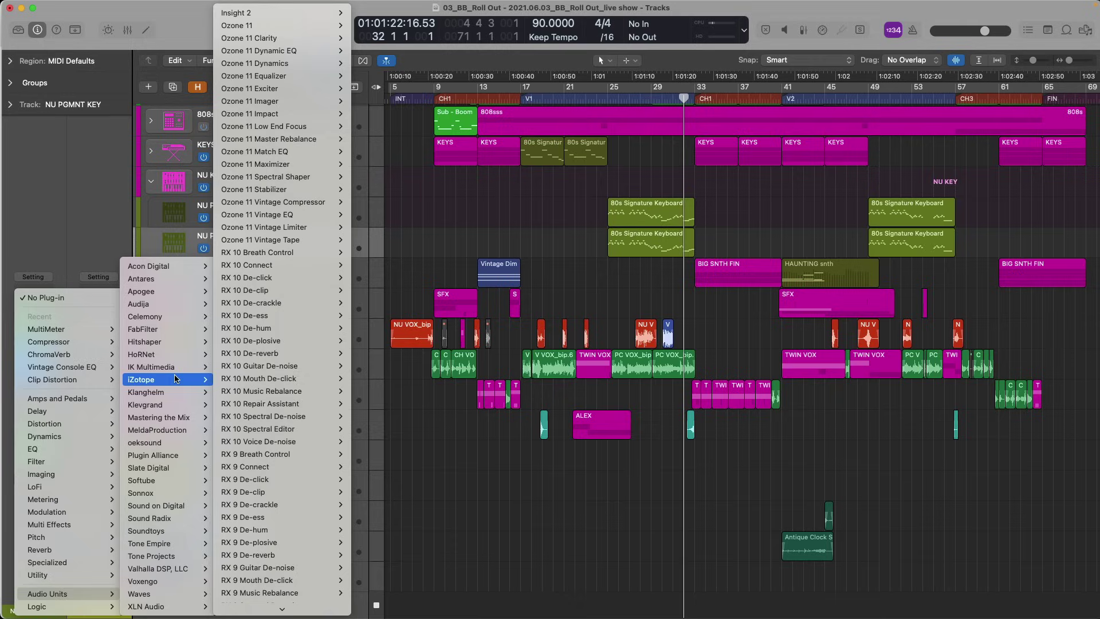
scroll(257, 390, "down", 5)
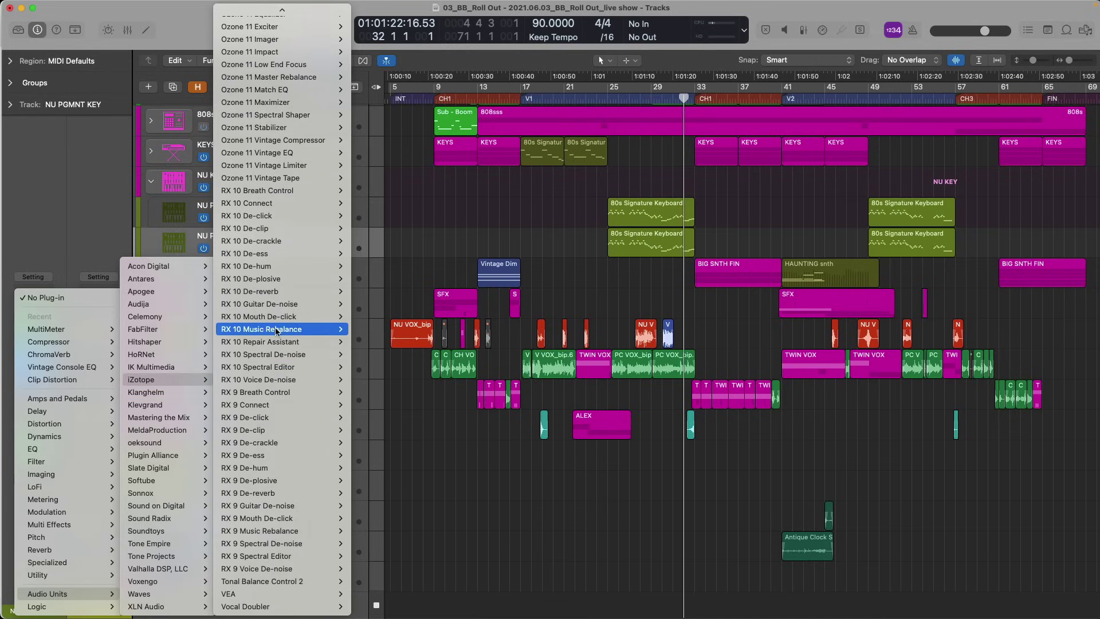
mouse_move(277, 309)
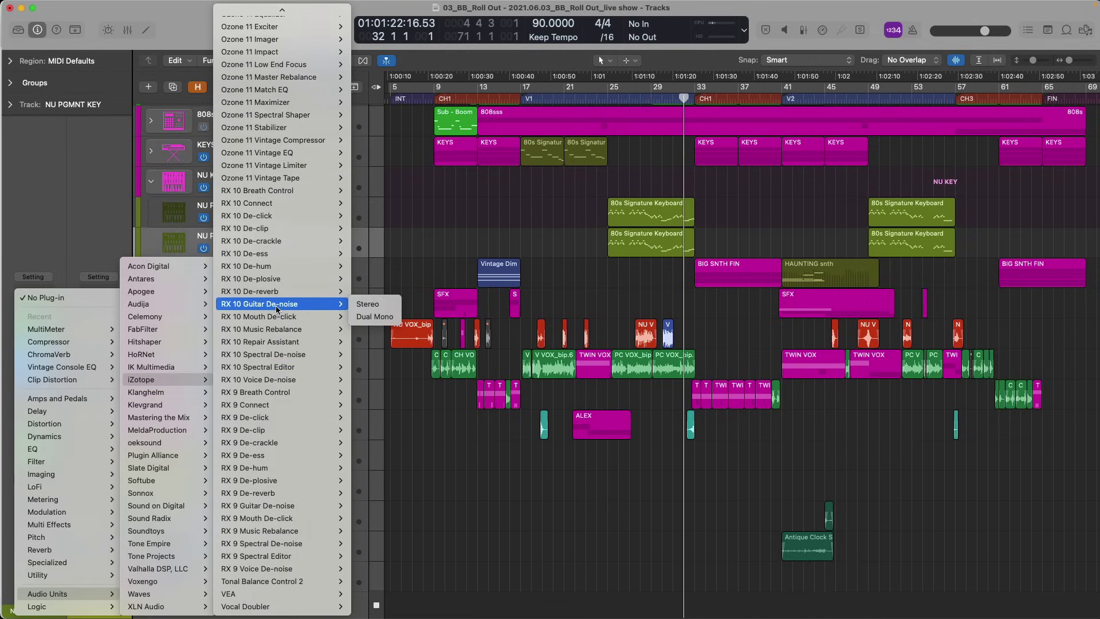
left_click(436, 387)
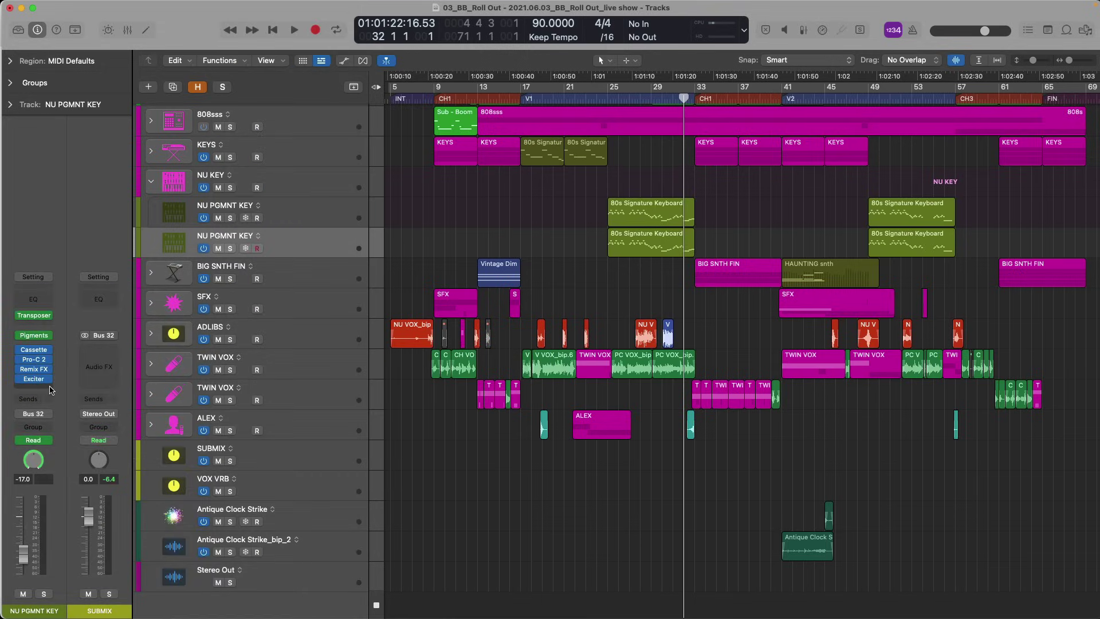
Step: Insert Vintage Console EQ below Exciter through PlugSearch and open its window
left_click(51, 387)
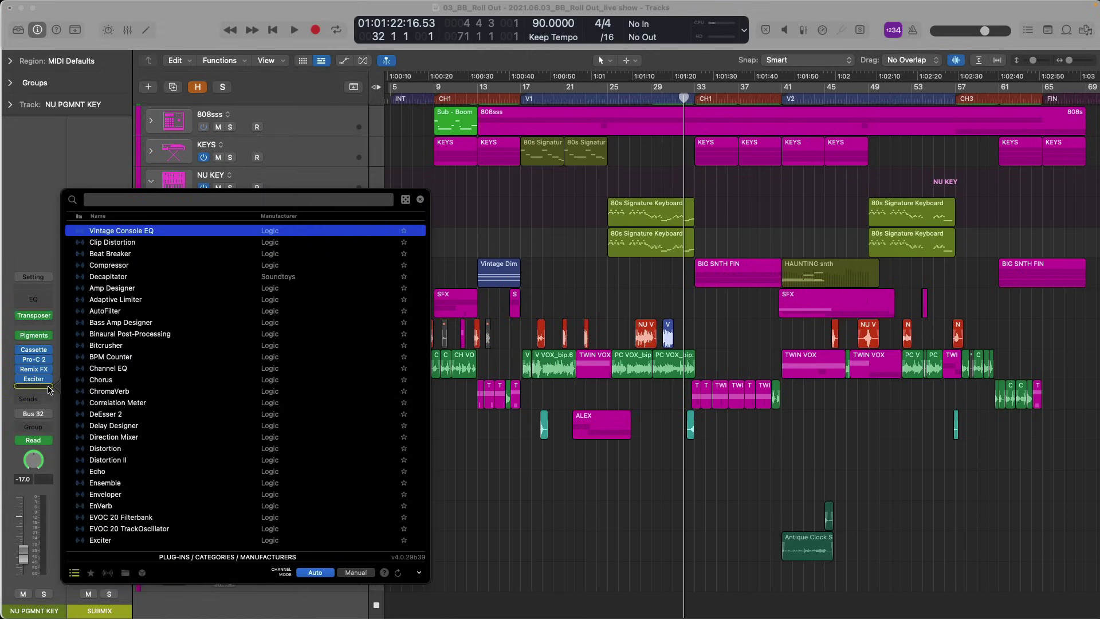
key("Return")
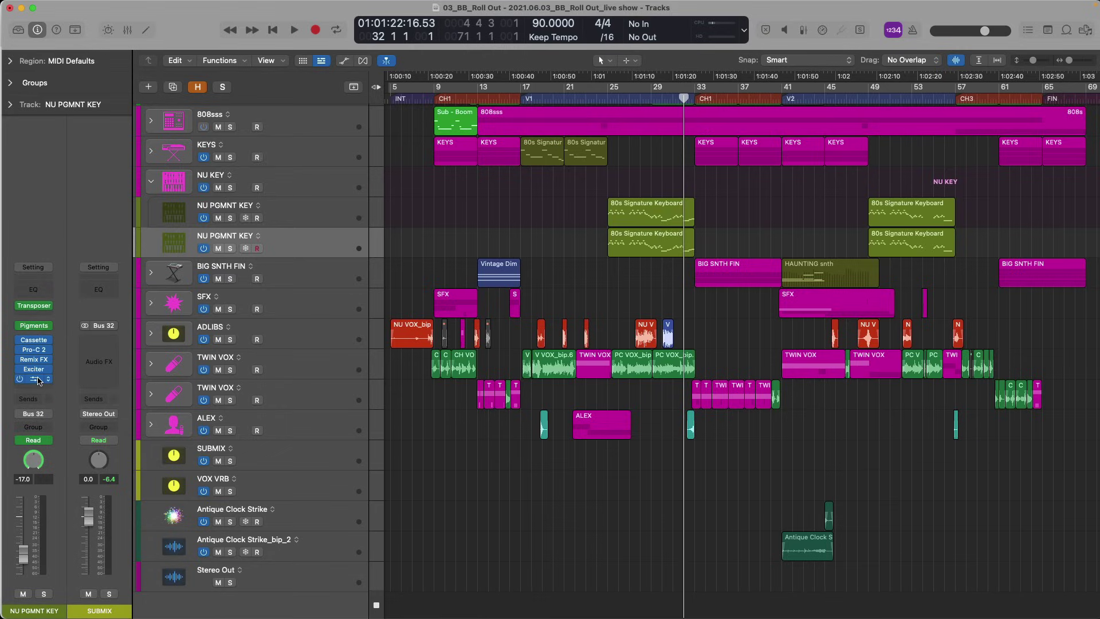
left_click(39, 381)
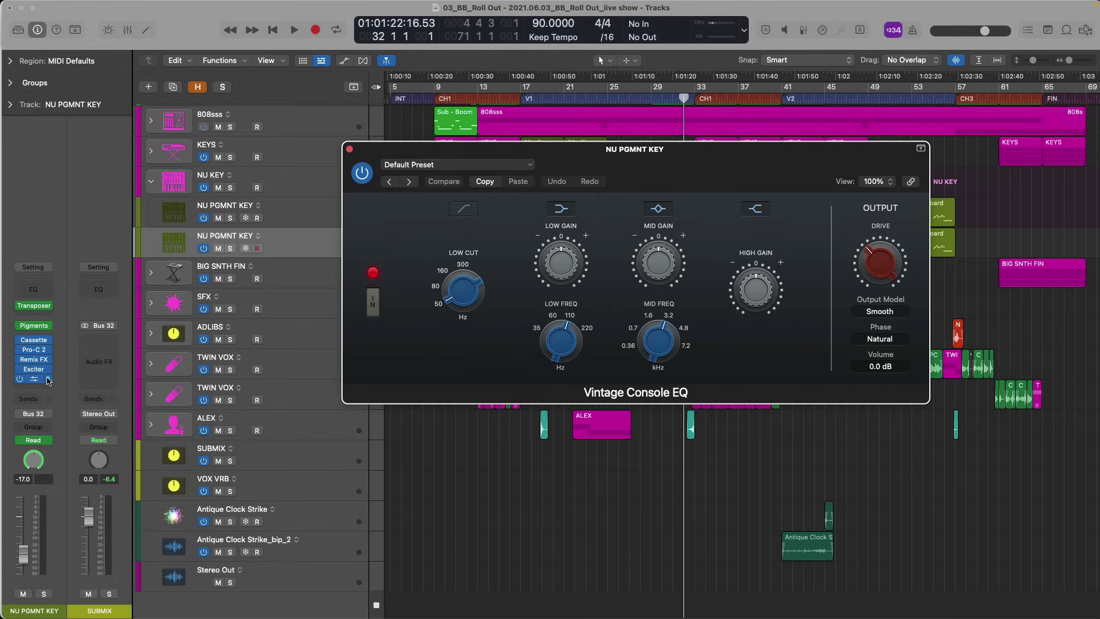
left_click(48, 379)
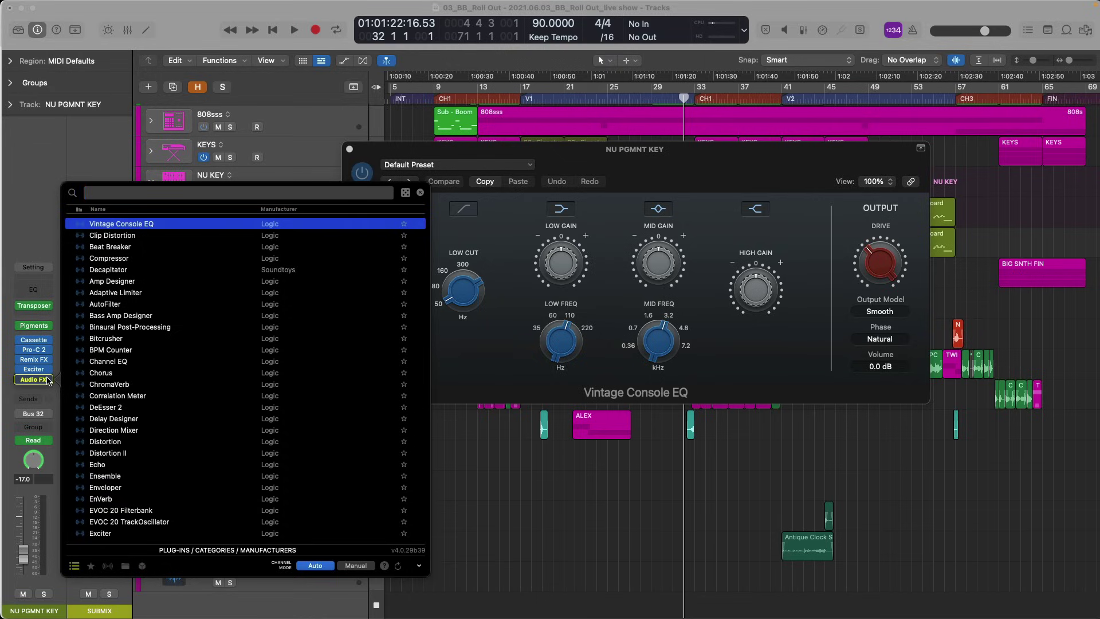
Step: Replace Vintage Console EQ with Logic's stereo Compressor by searching 'compressor'
key("Down")
key("Down")
key("Down")
key("Up")
key("Up")
key("Up")
key("Down")
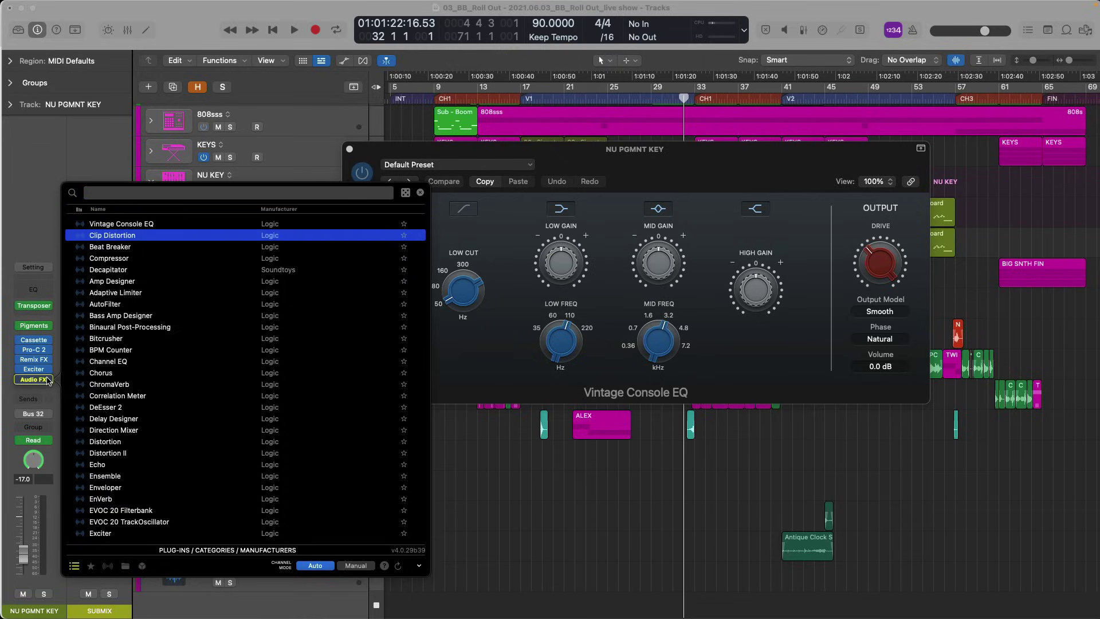
key("Down")
key("Down")
key("Down")
key("Down")
key("Up")
key("Up")
key("Up")
key("Up")
key("Up")
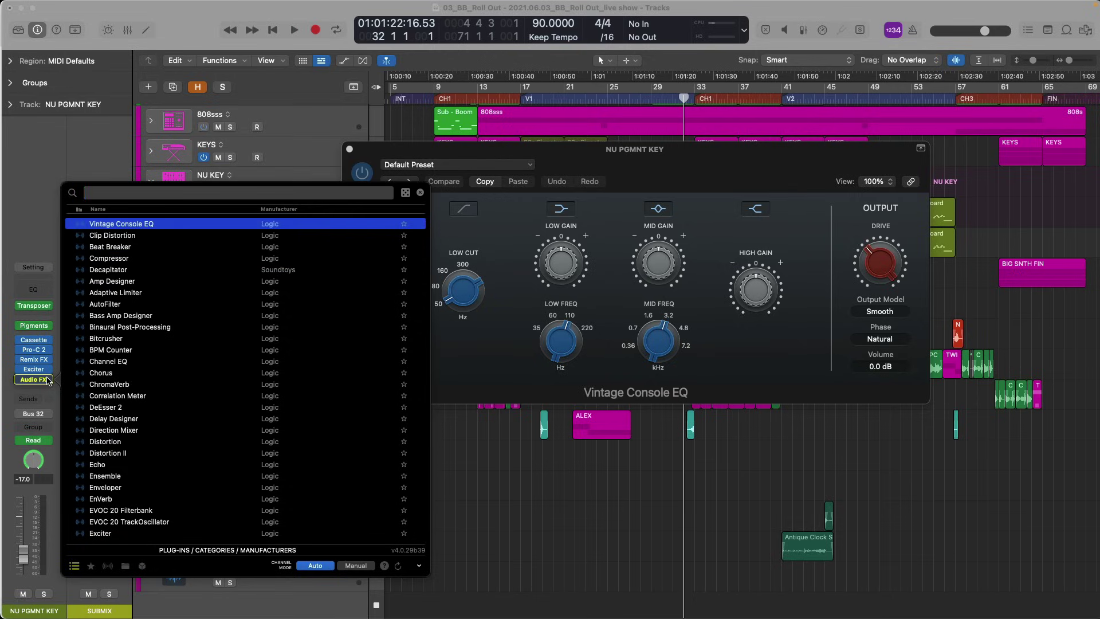
type("compres")
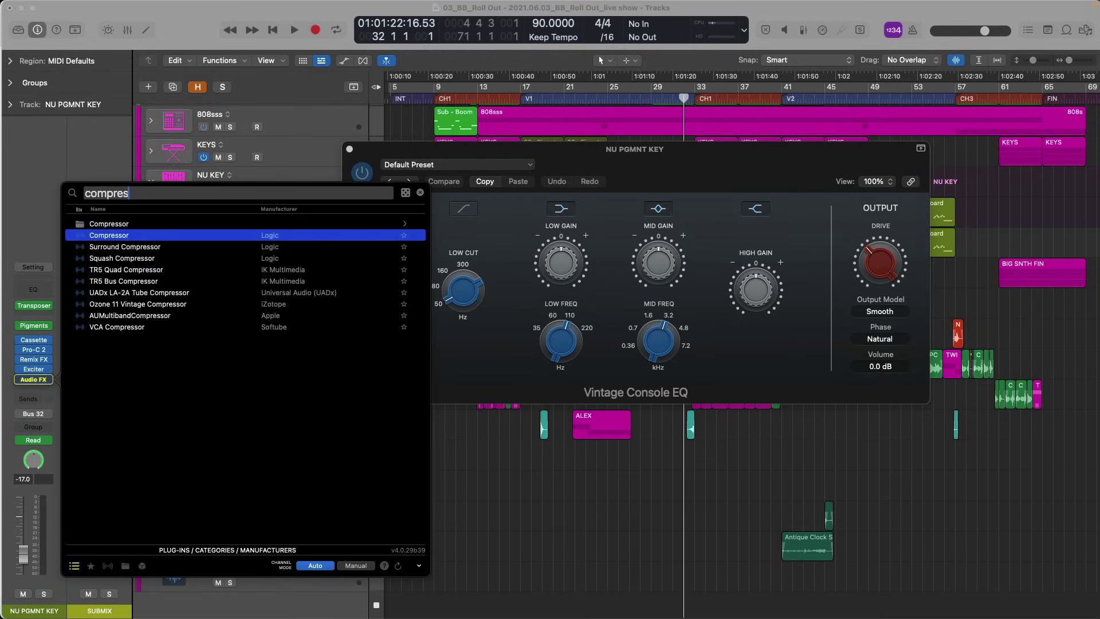
type("sor")
key("Escape")
left_click(33, 379)
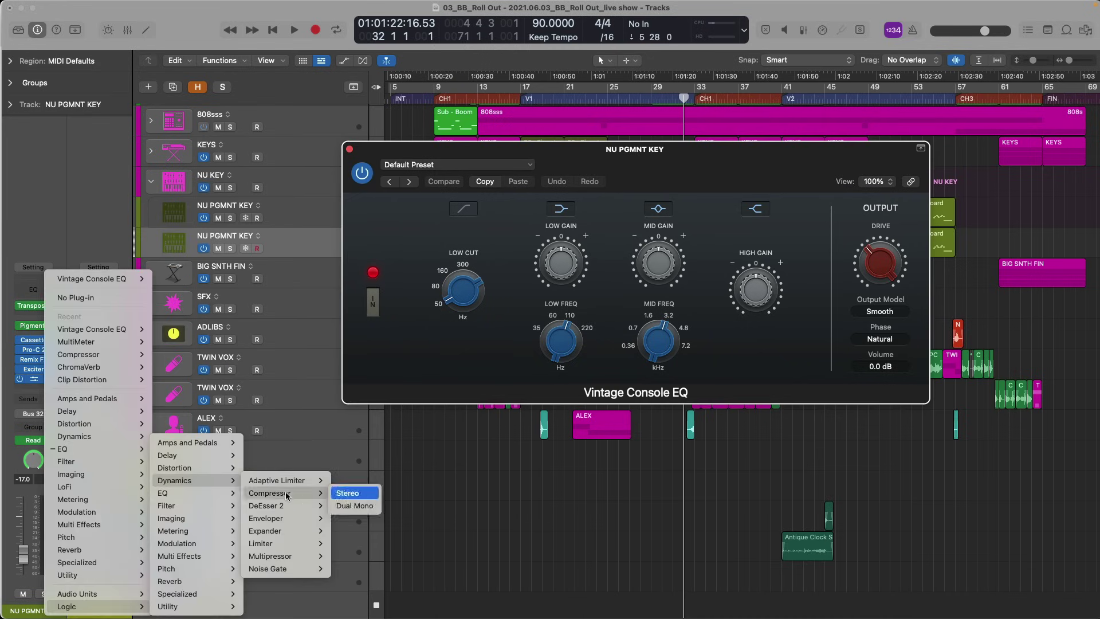
left_click(344, 422)
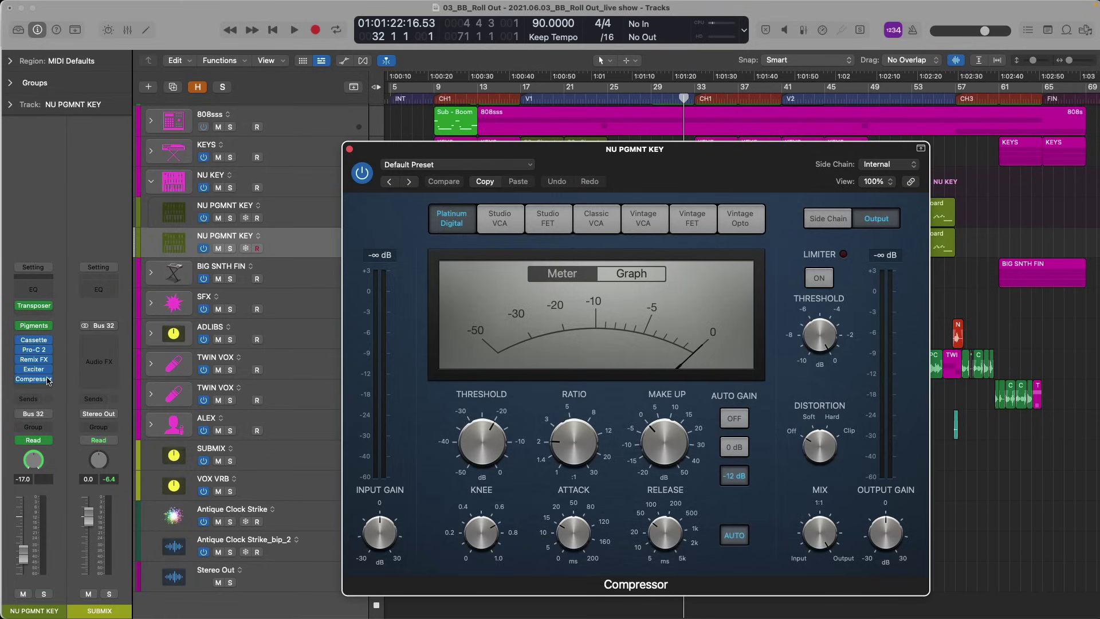
Step: Remove the Compressor and replace the Pigments instrument with Alchemy, opening its window
left_click(48, 381)
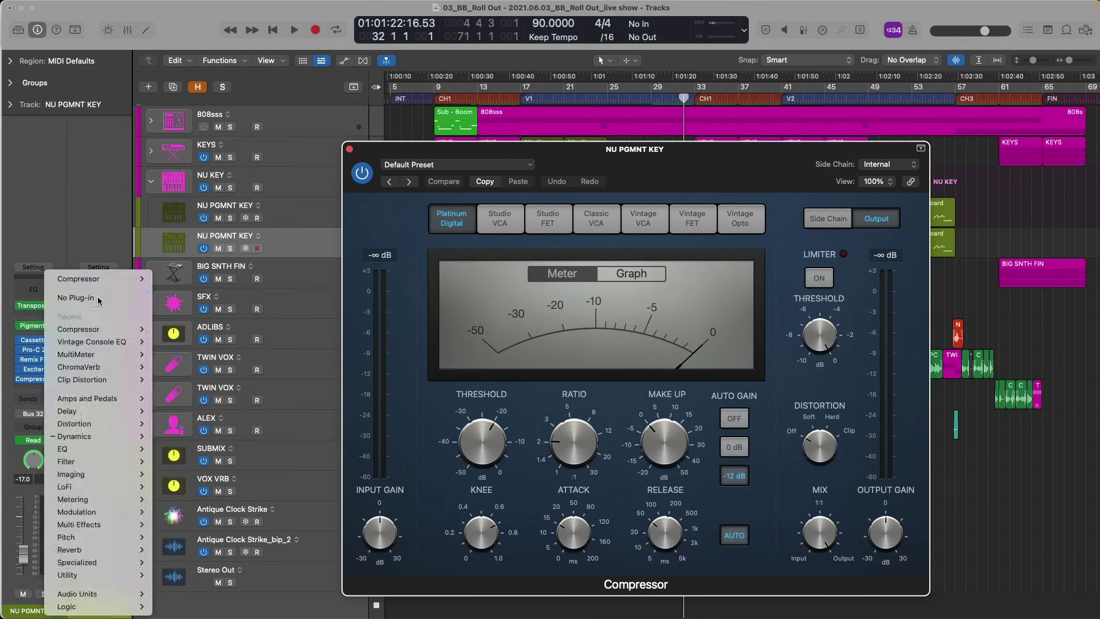
left_click(63, 286)
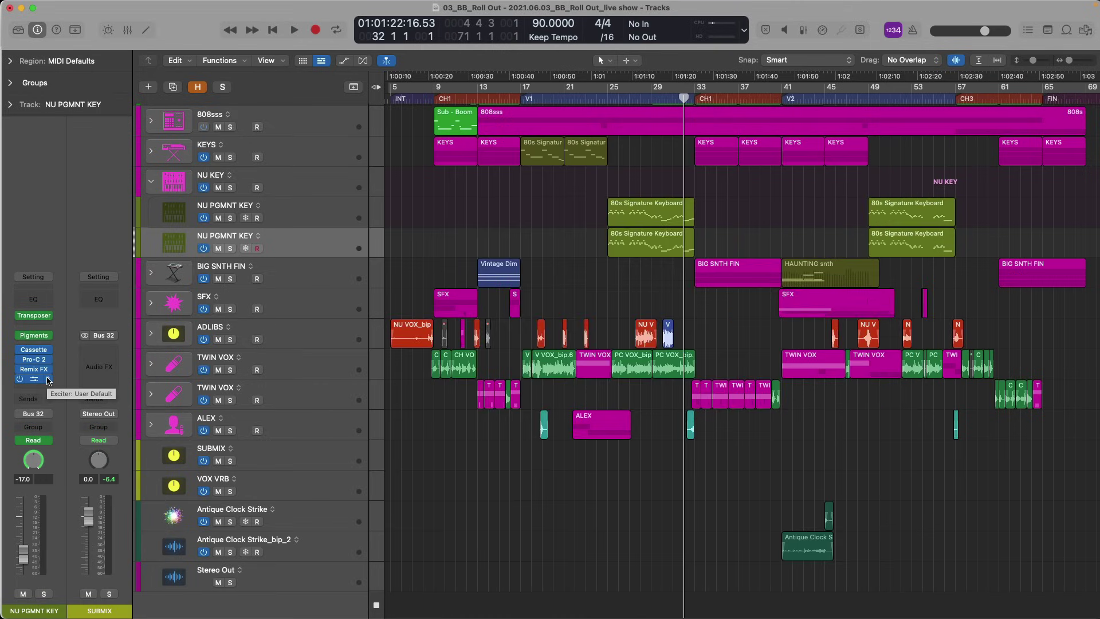
left_click(50, 338)
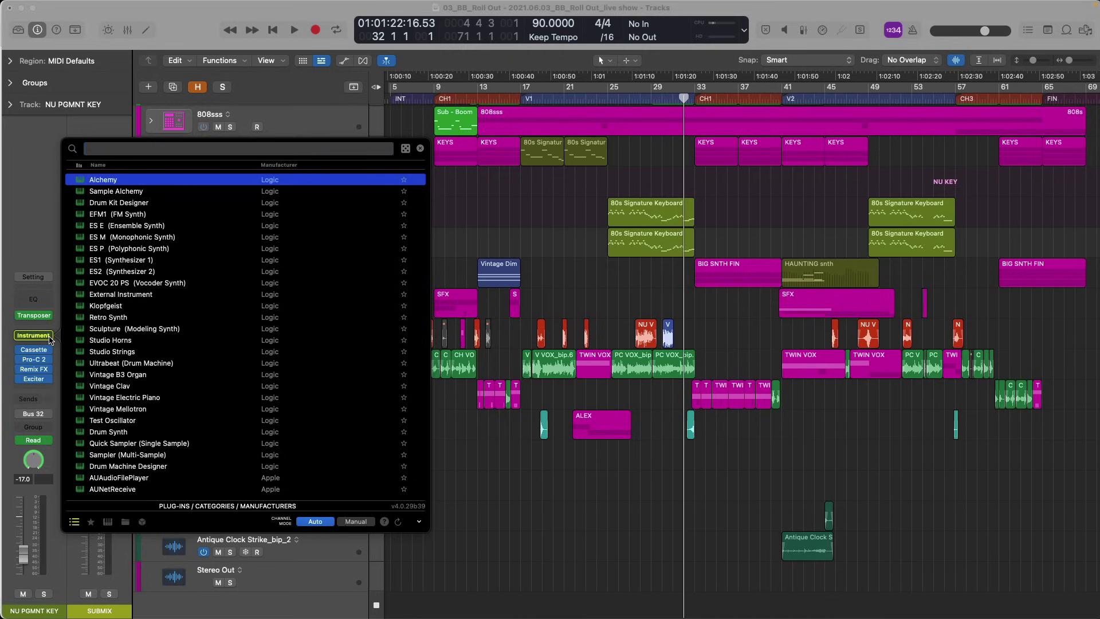
left_click(50, 339)
key("Escape")
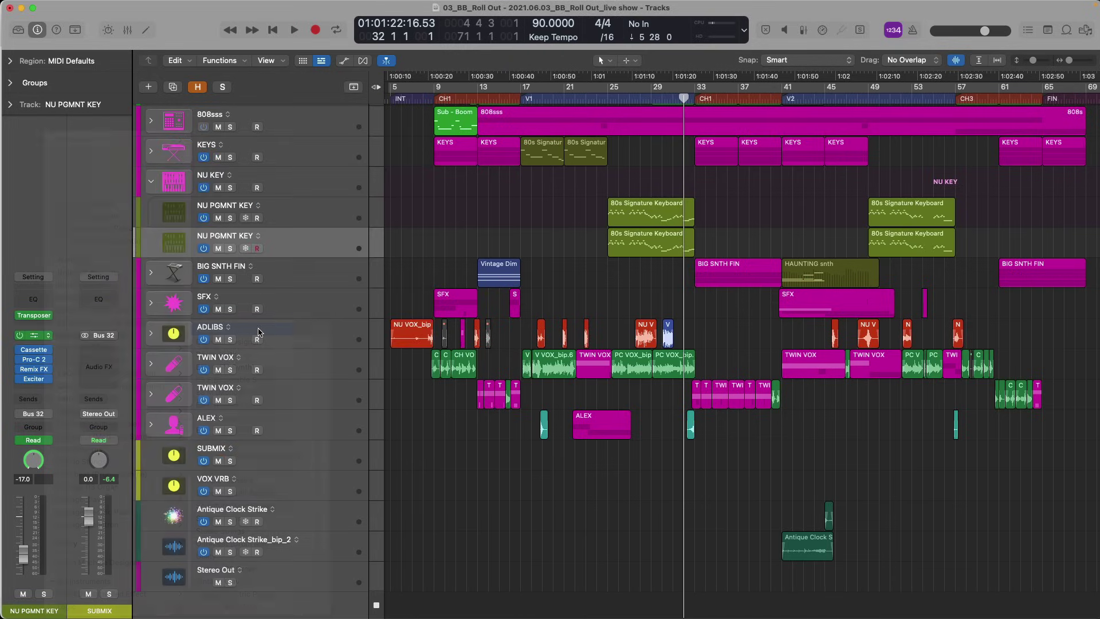
left_click(40, 338)
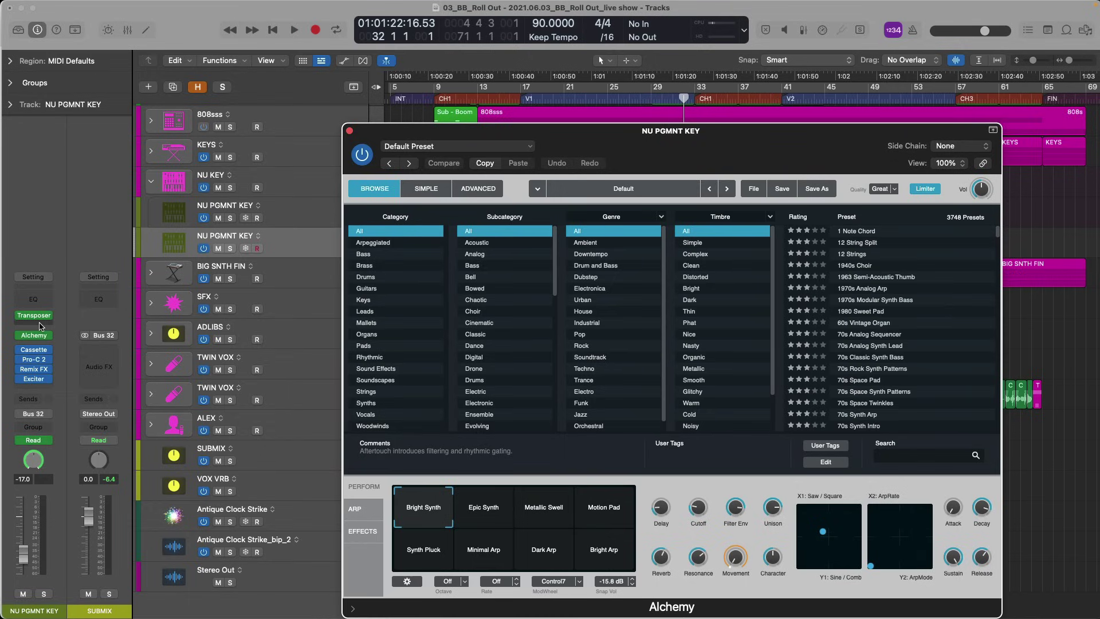
Step: Add an Arpeggiator MIDI effect after Transposer on NU PGMNT KEY
left_click(39, 323)
left_click(39, 323)
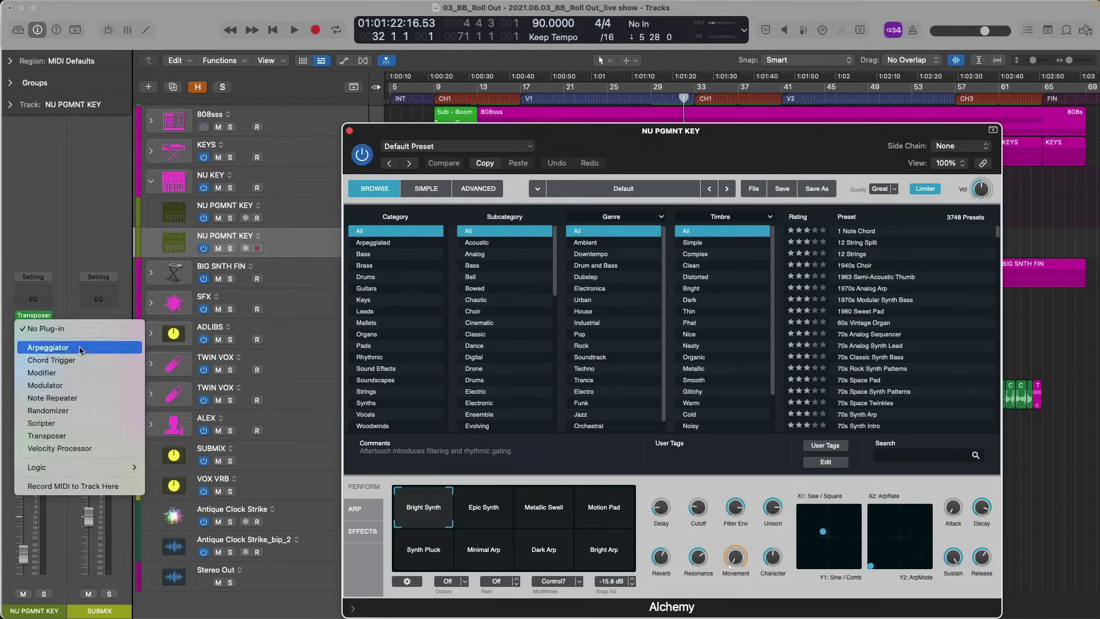
key("Escape")
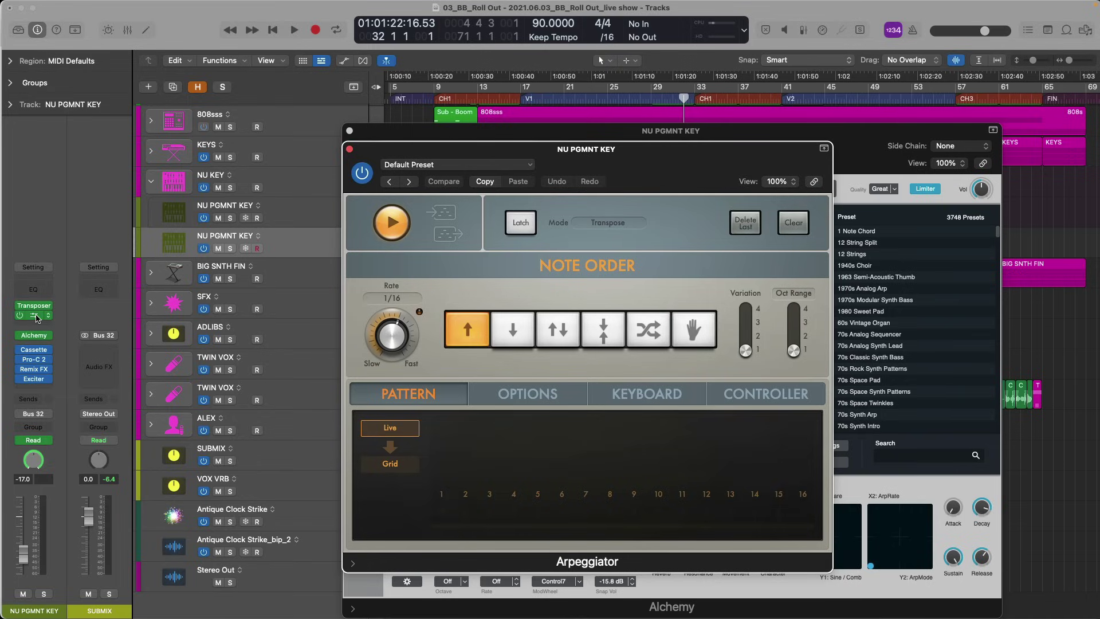
Step: Close the Arpeggiator and Alchemy windows and select the Antique Clock Strike track
left_click(349, 150)
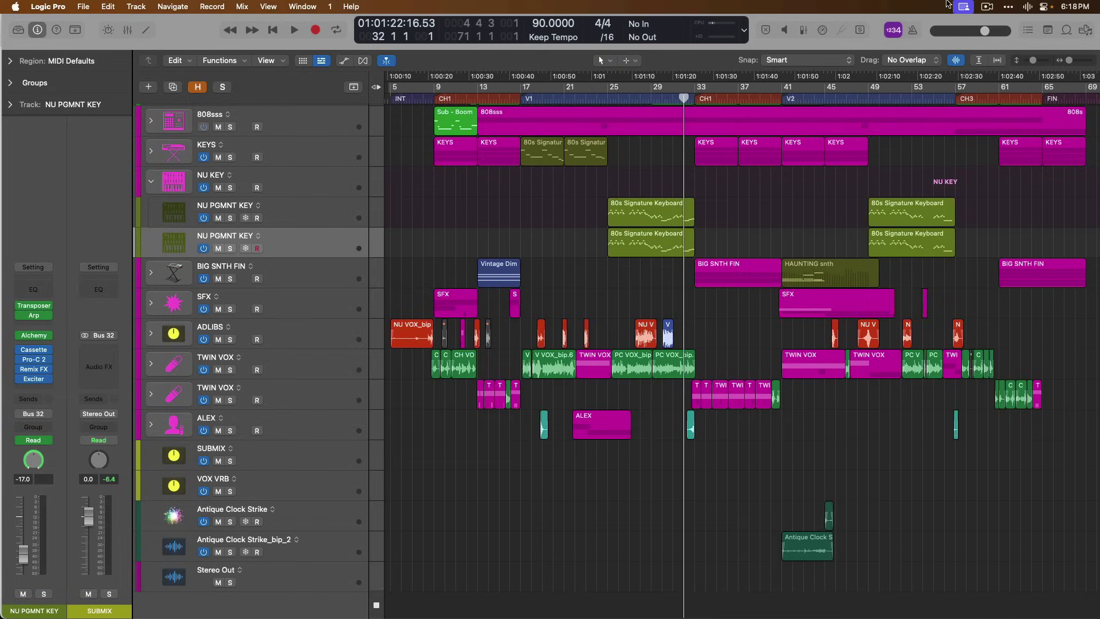
left_click(1028, 7)
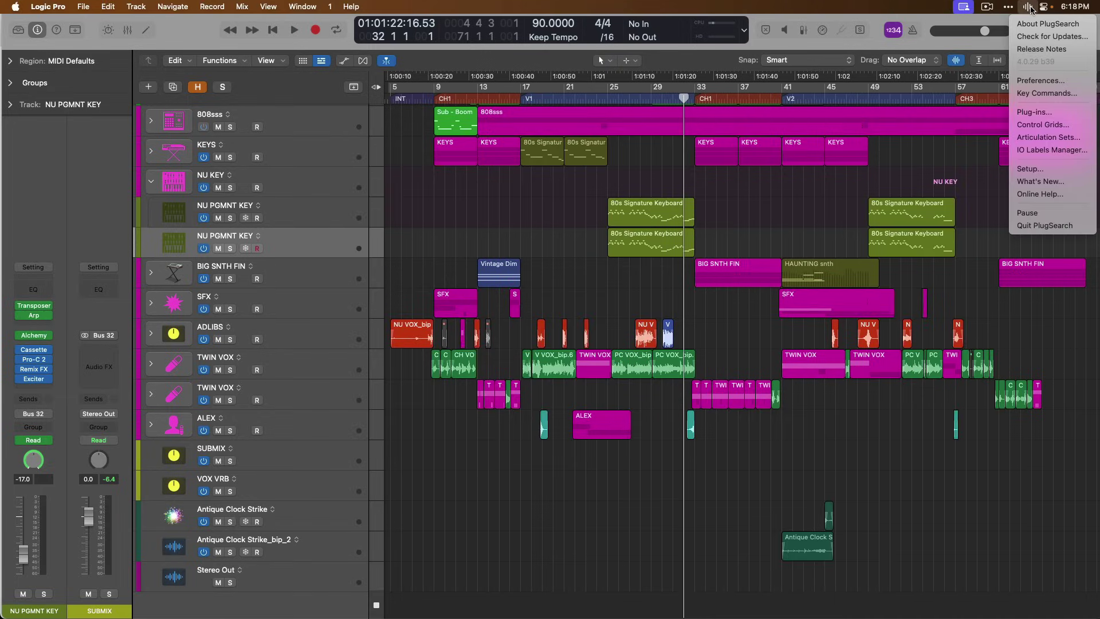
left_click(821, 208)
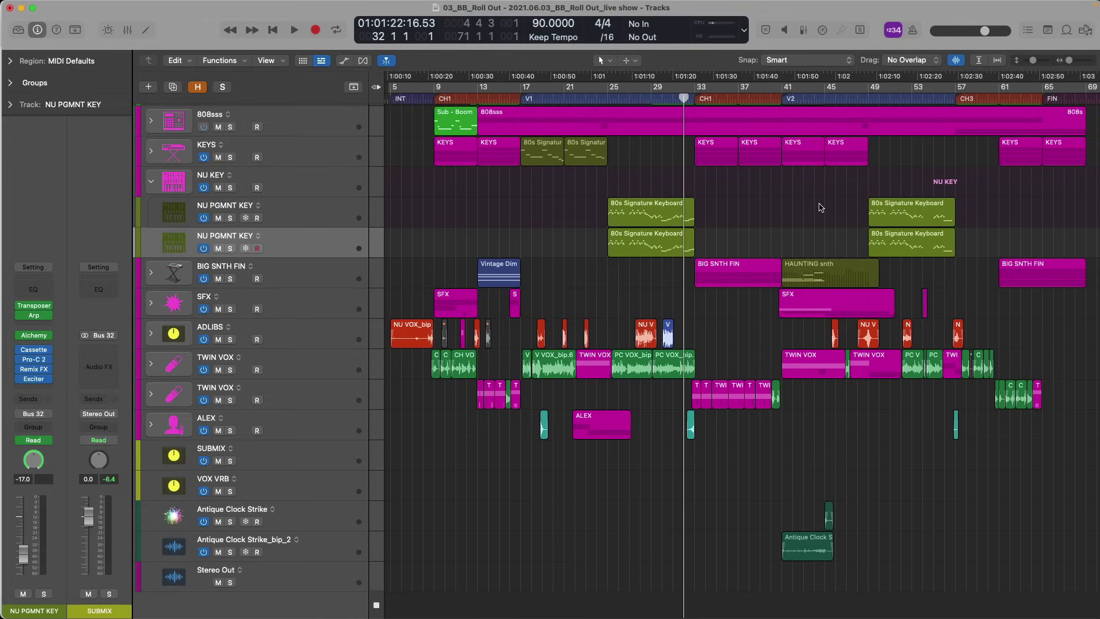
left_click(353, 514)
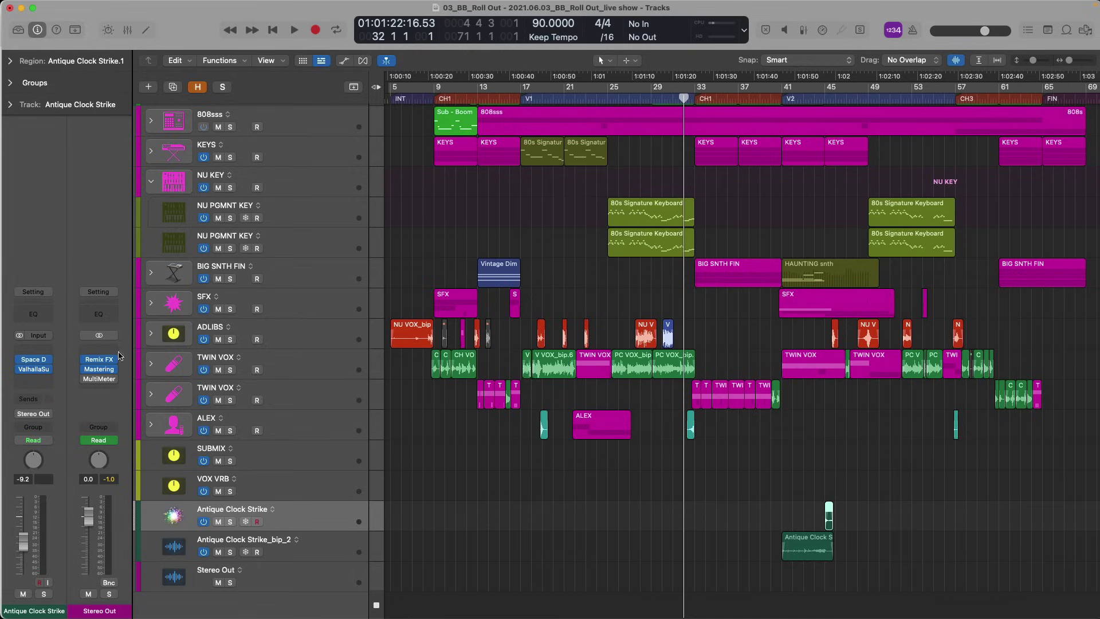
left_click(38, 336)
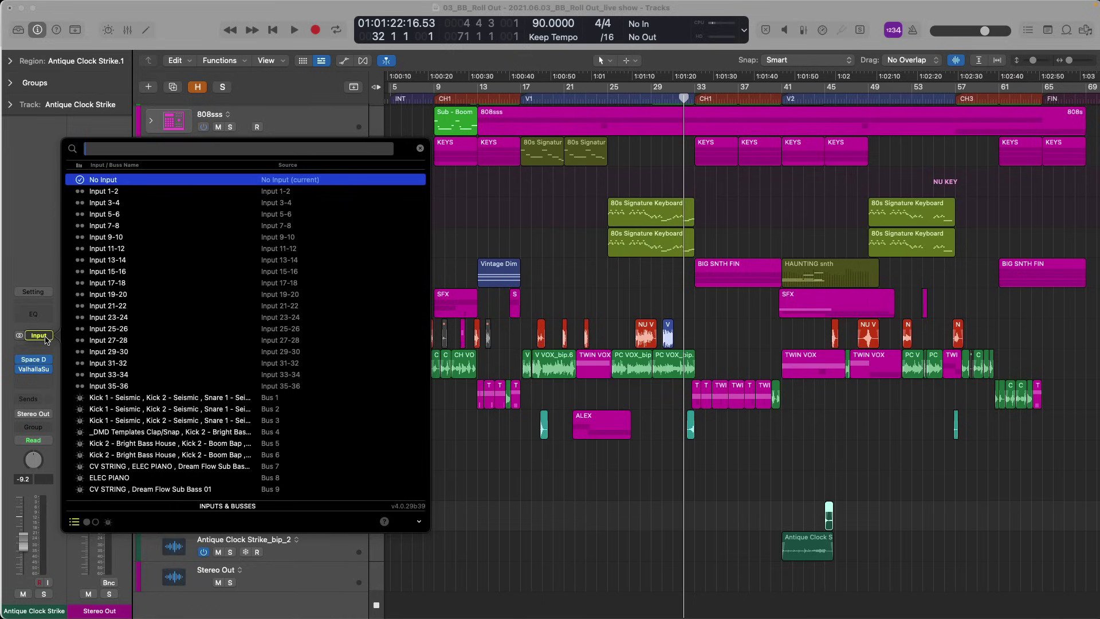
scroll(148, 304, "down", 10)
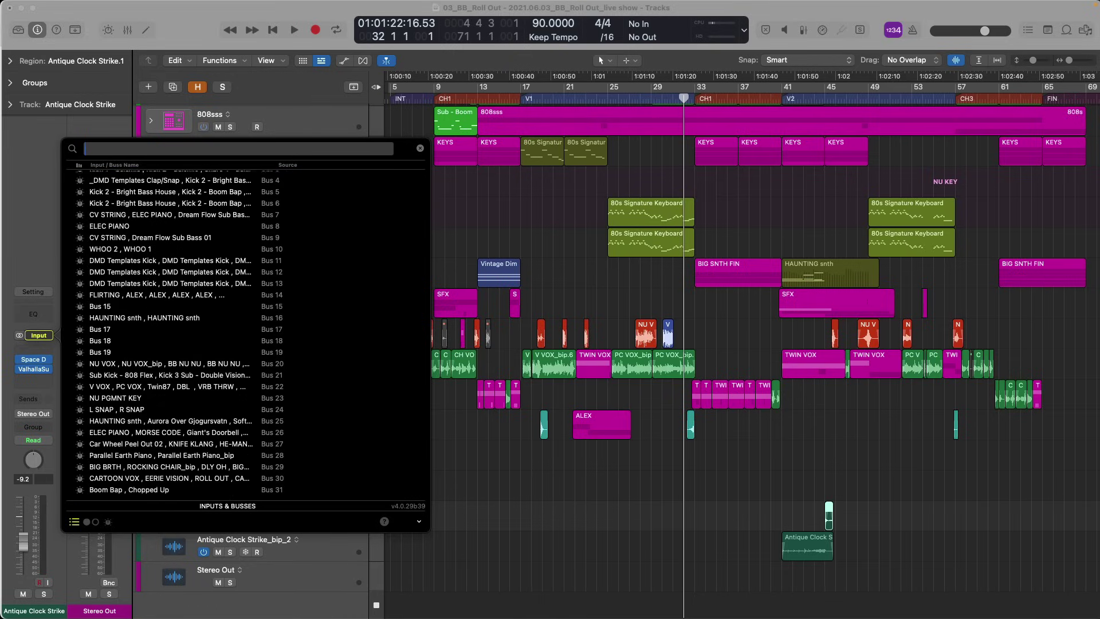
scroll(149, 306, "down", 12)
scroll(148, 306, "up", 15)
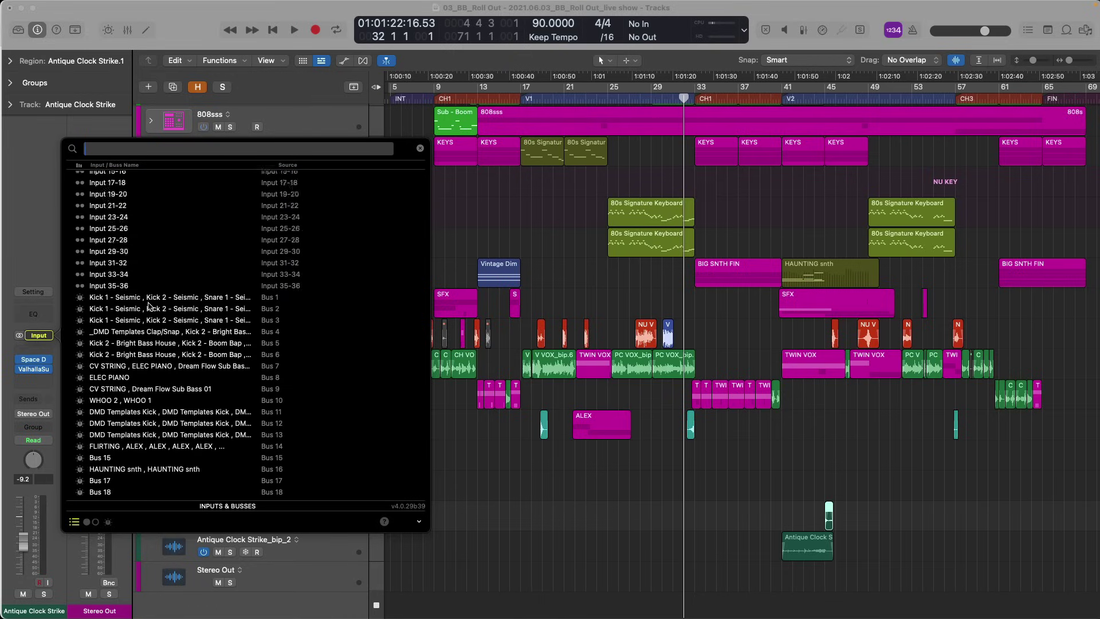
scroll(148, 306, "up", 5)
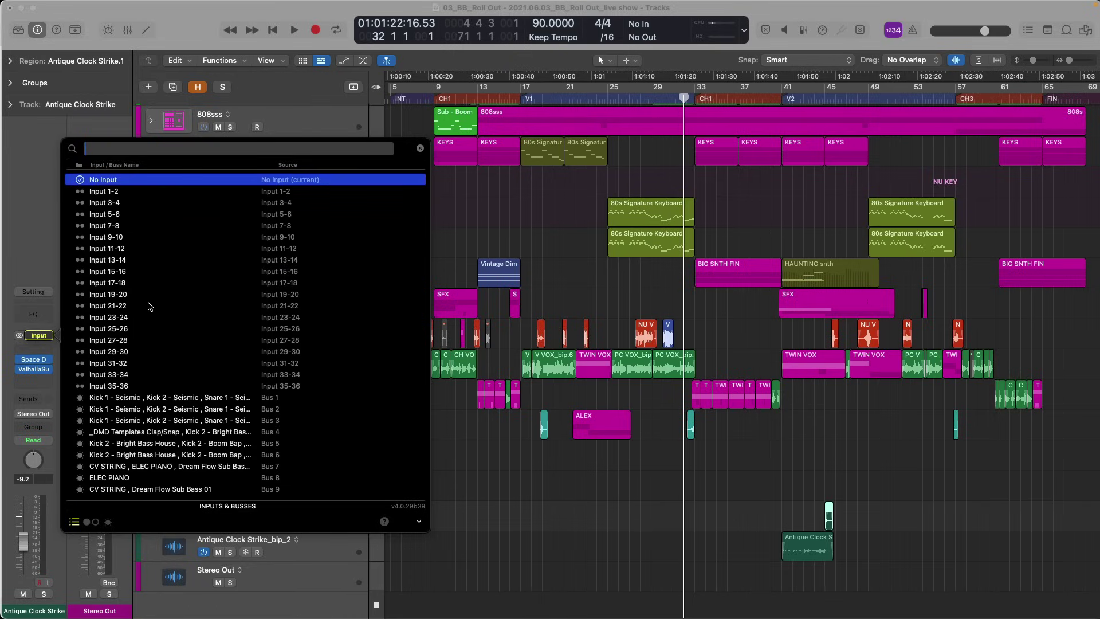
key("Tab")
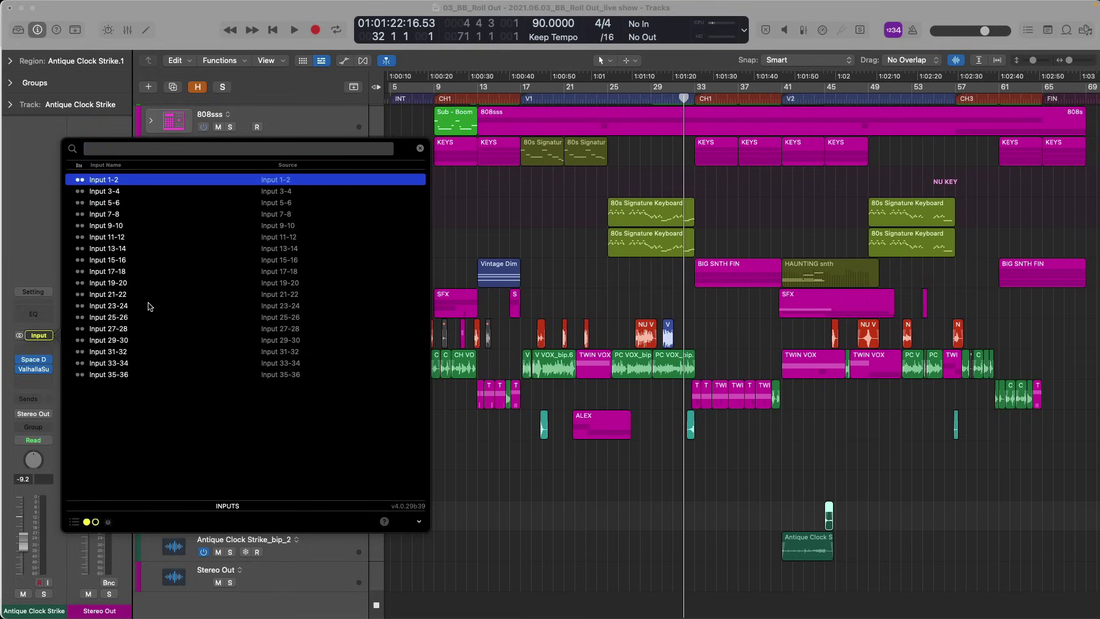
key("Tab")
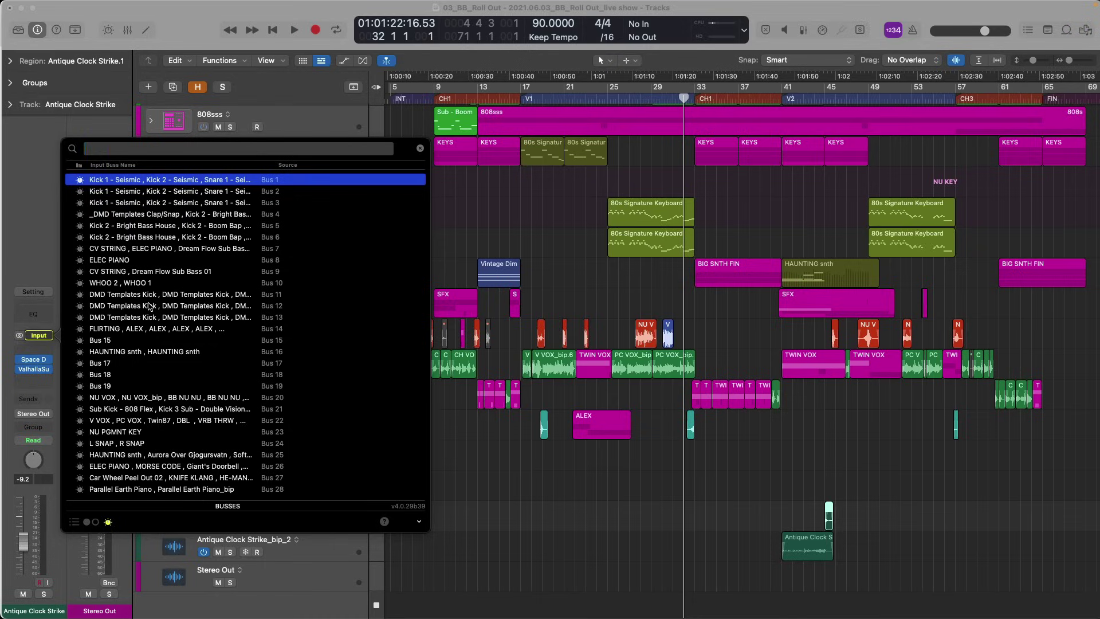
key("Tab")
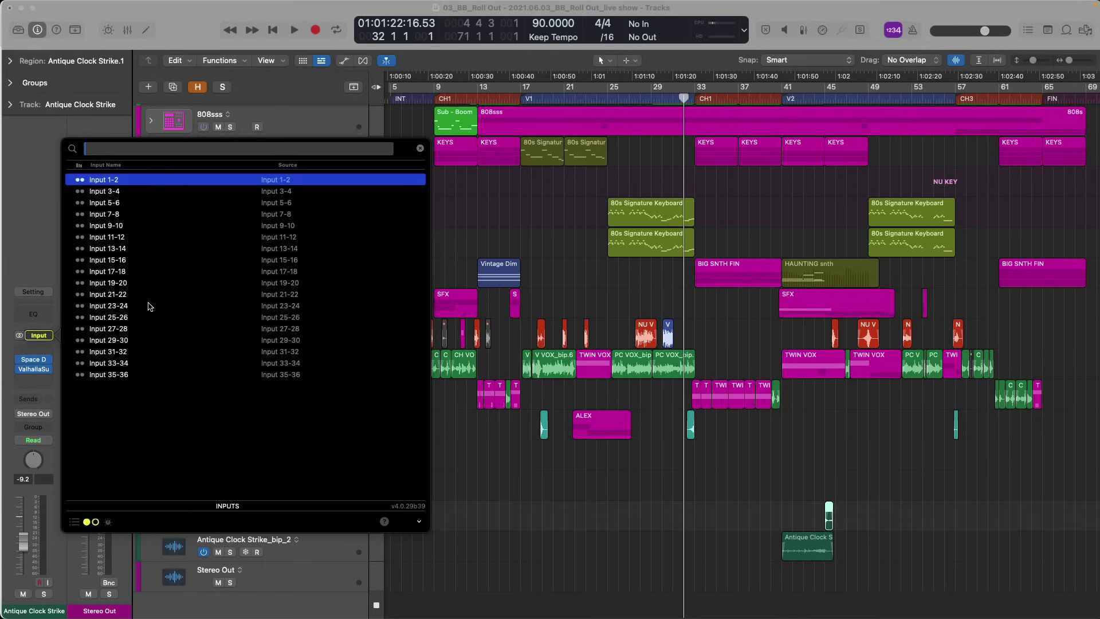
key("Down")
key("Down")
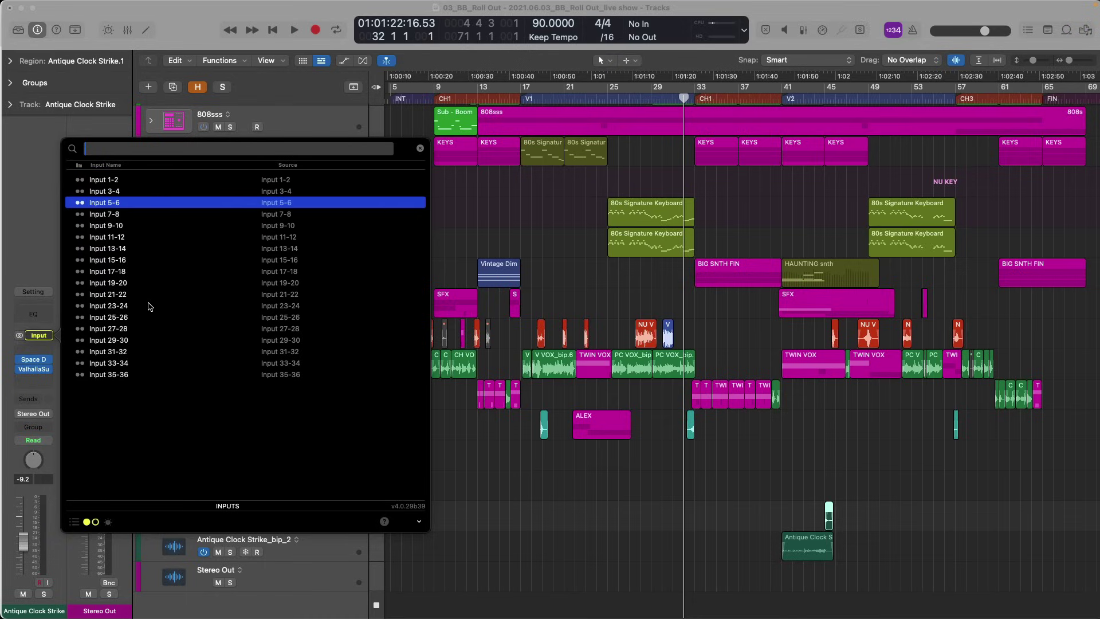
key("Return")
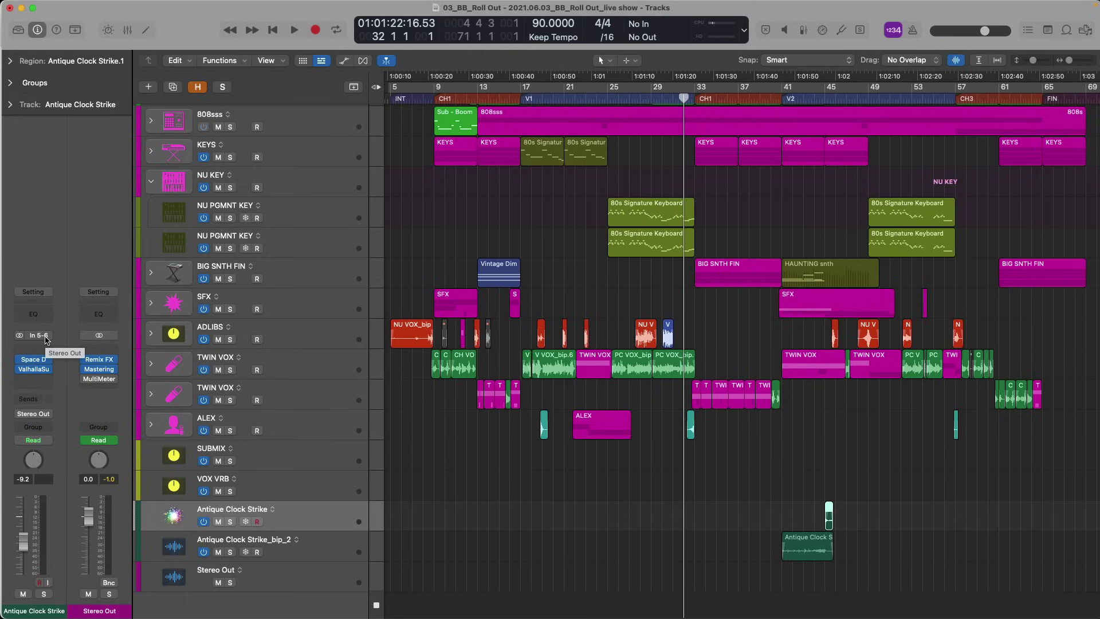
left_click(46, 339)
left_click(47, 340)
left_click(40, 415)
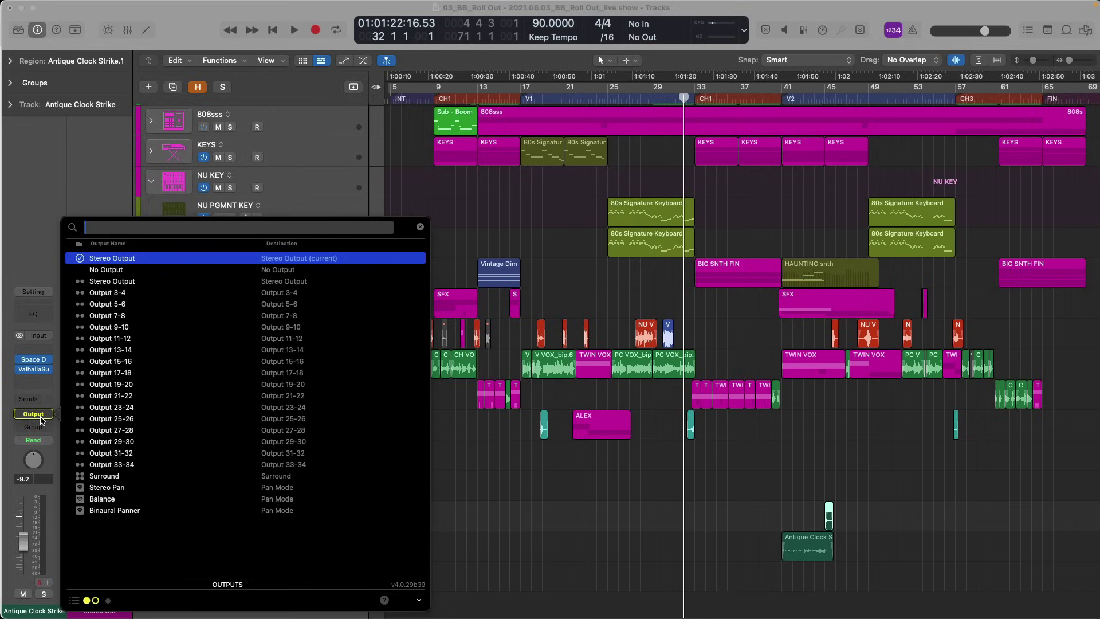
key("Tab")
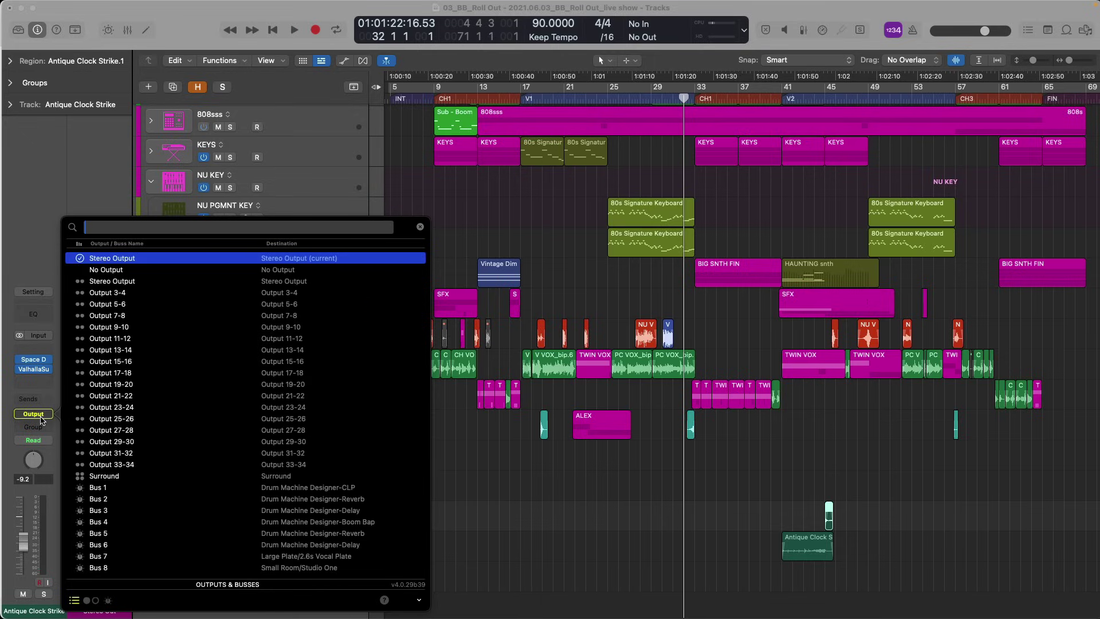
key("Down")
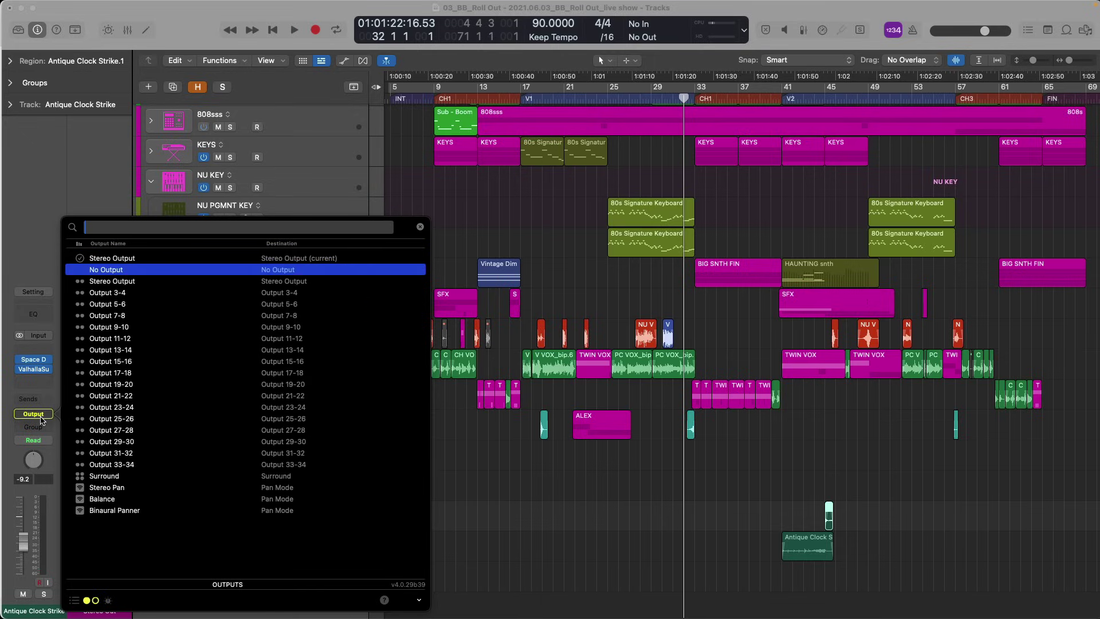
key("Return")
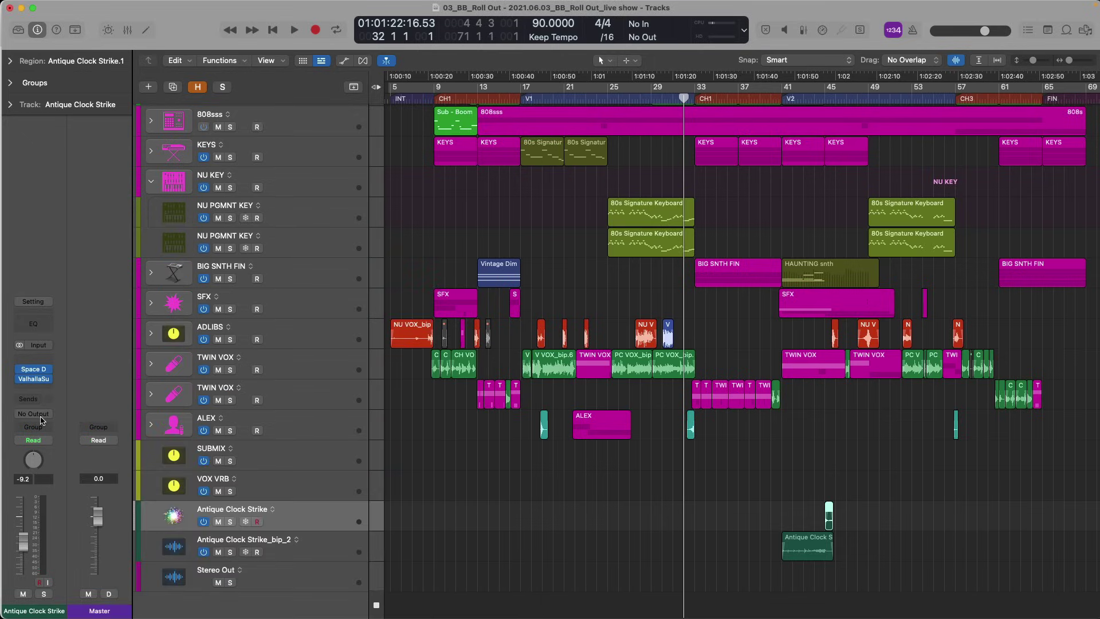
key("super+z")
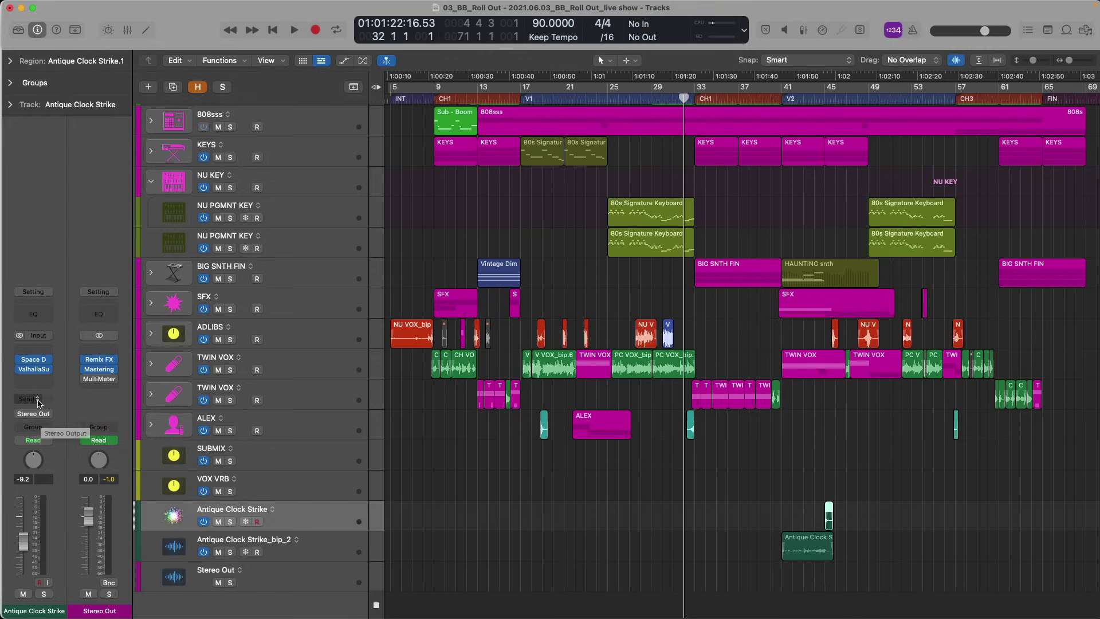
left_click(28, 398)
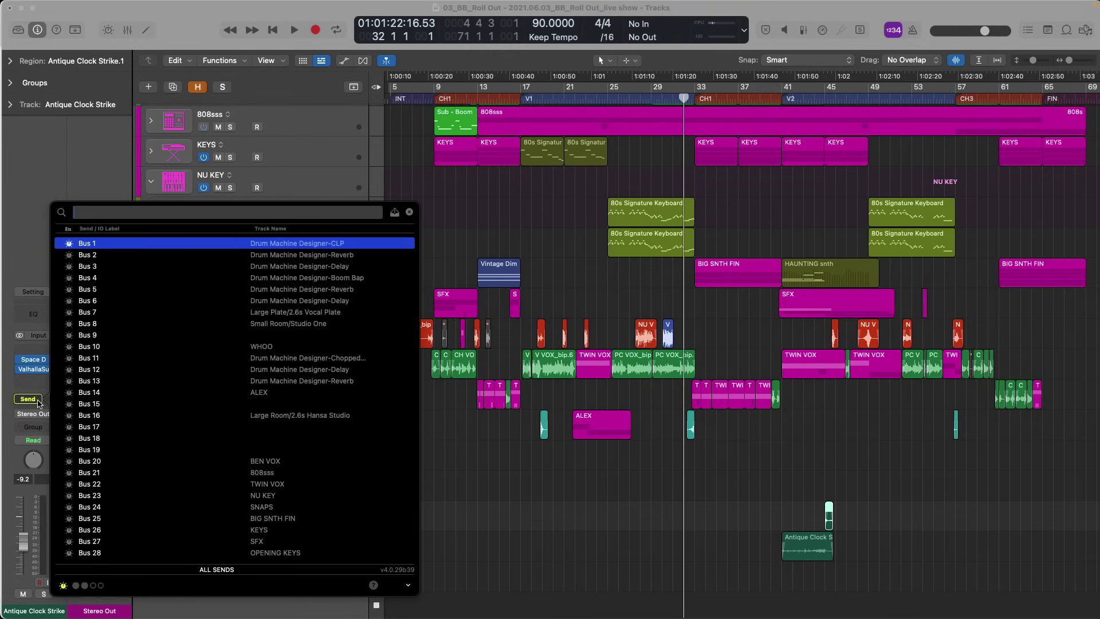
key("Tab")
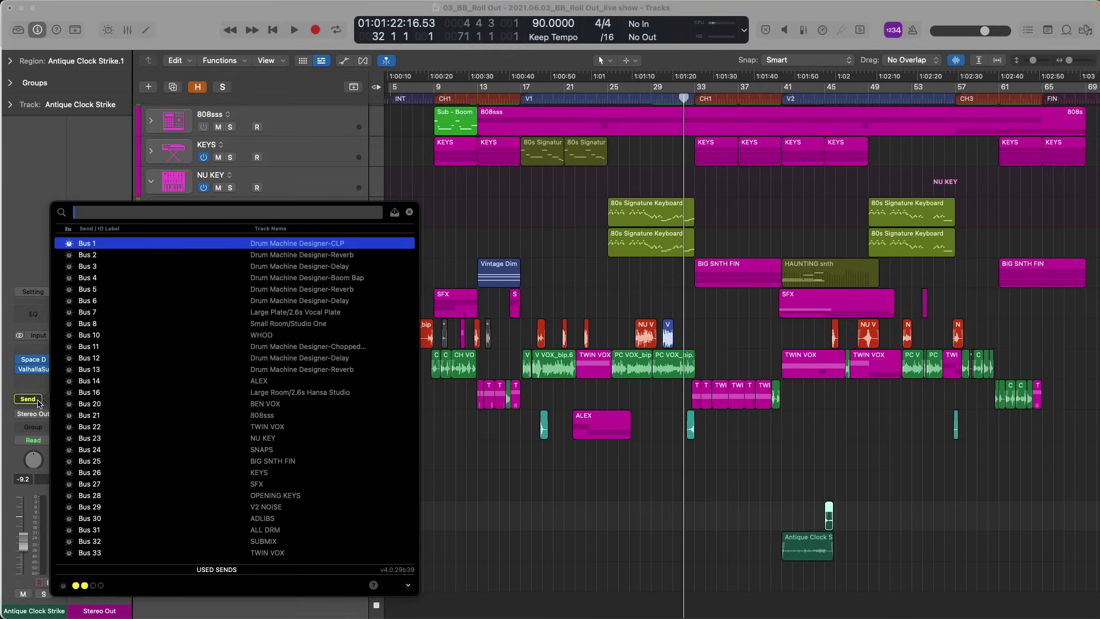
key("Tab")
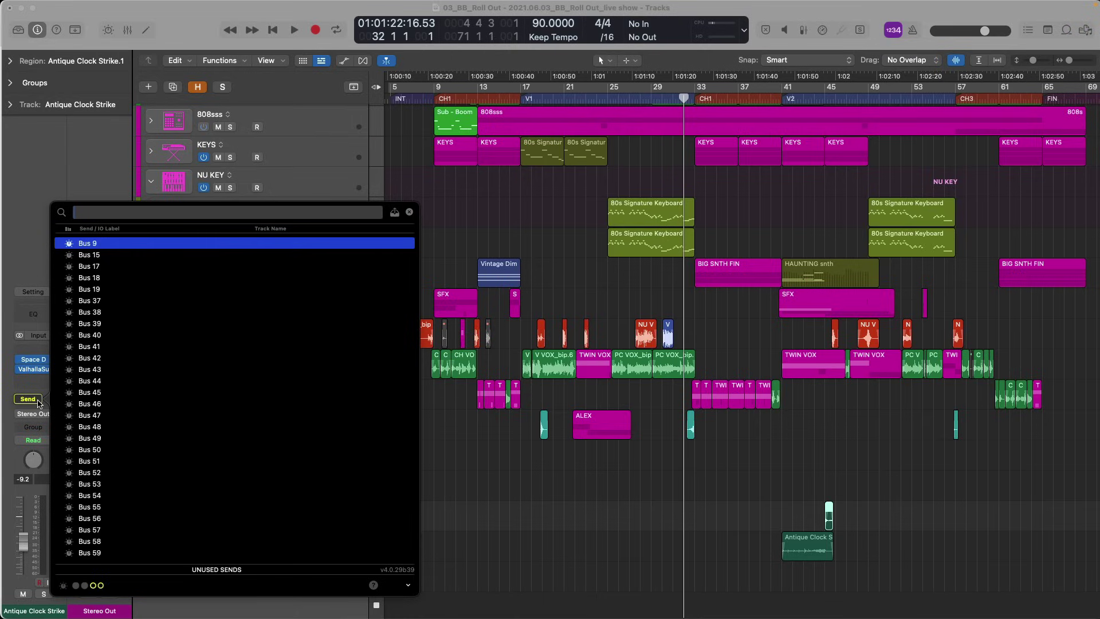
key("Tab")
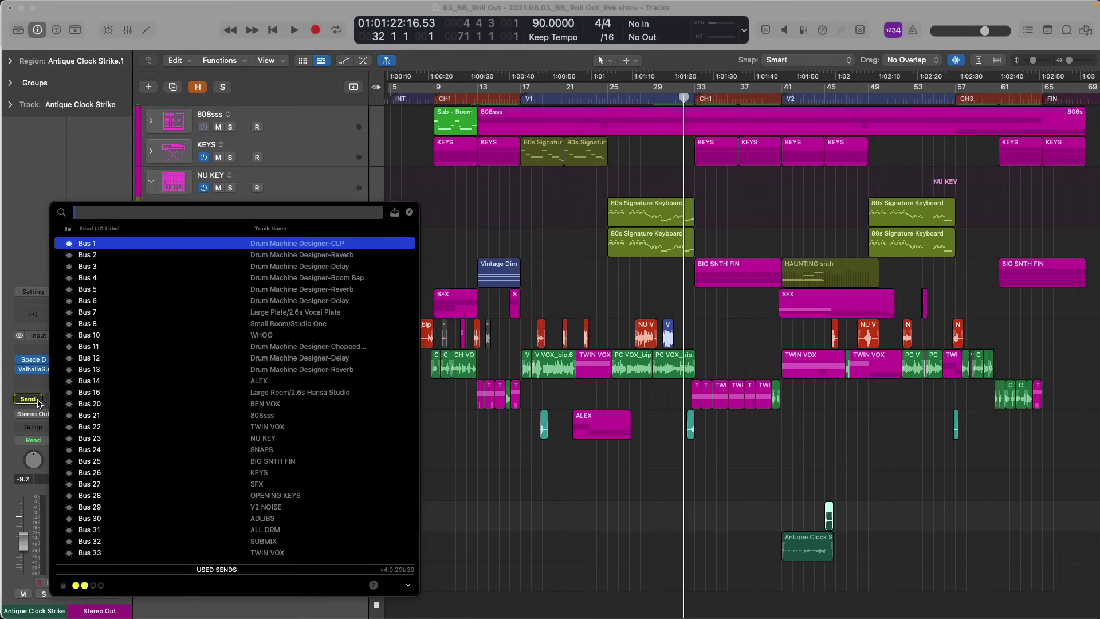
type("VOX")
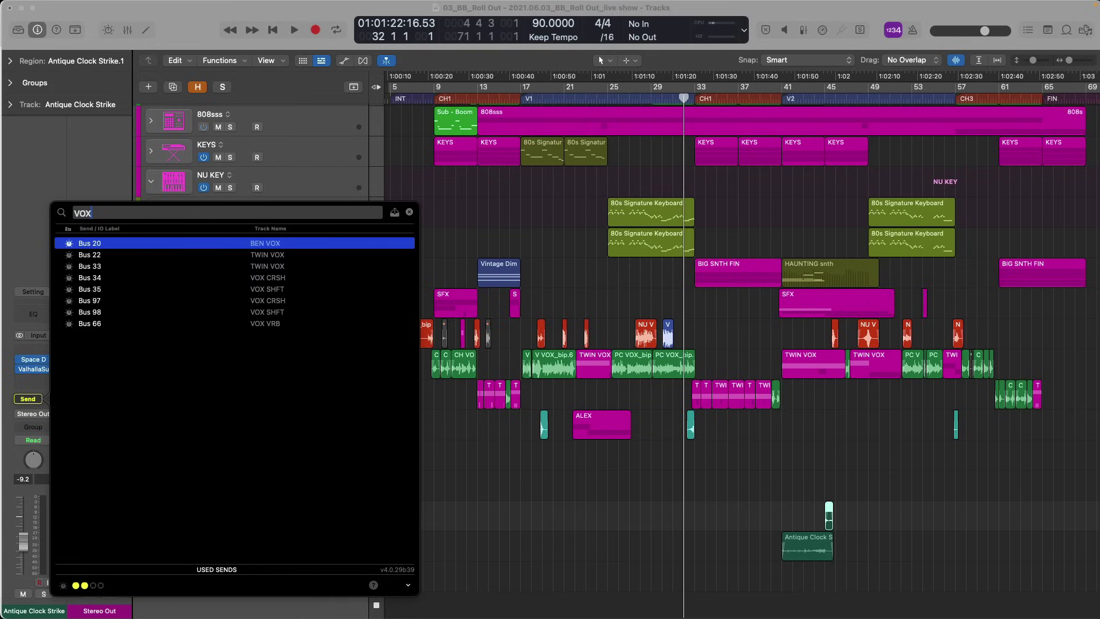
key("Down")
key("Down")
key("Down")
key("Down")
key("Down")
key("Down")
key("Down")
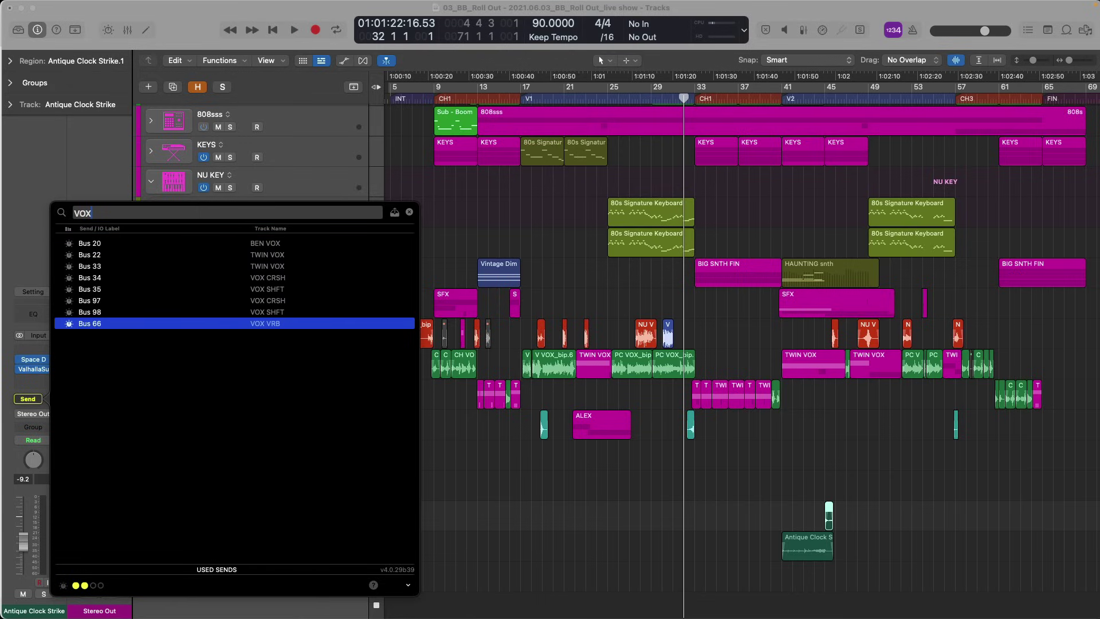
key("Return")
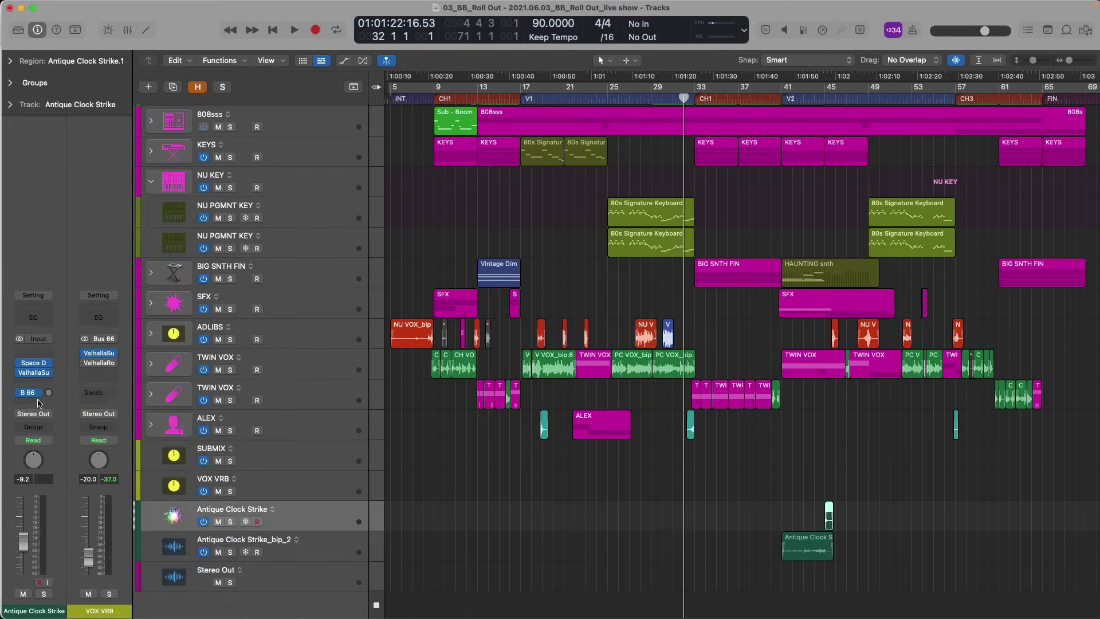
scroll(49, 394, "up", 10)
left_click(30, 393)
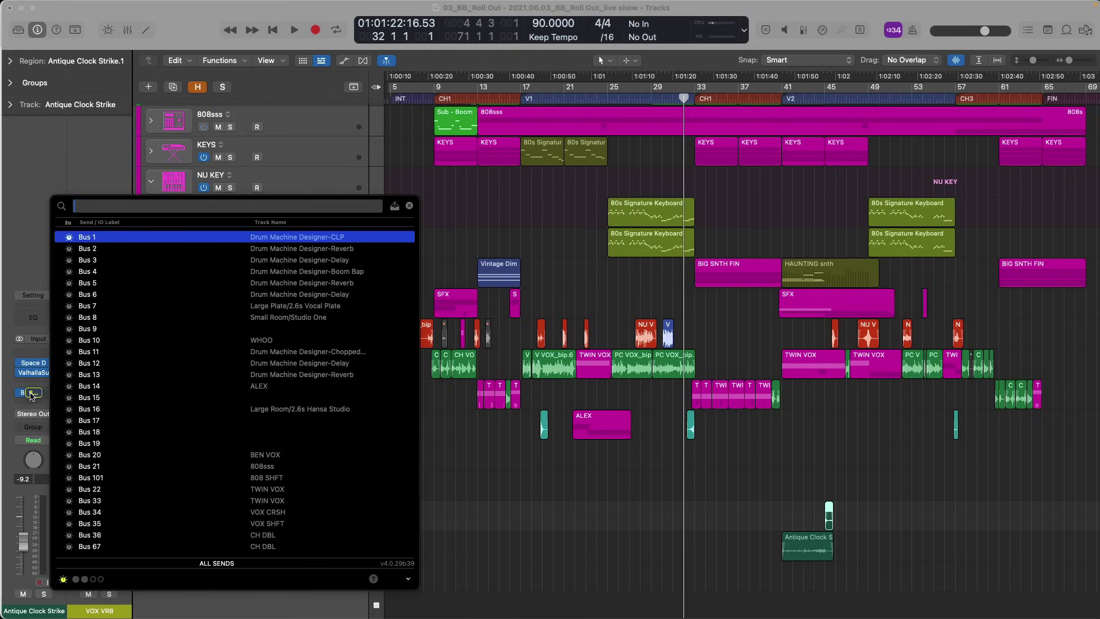
left_click(31, 396)
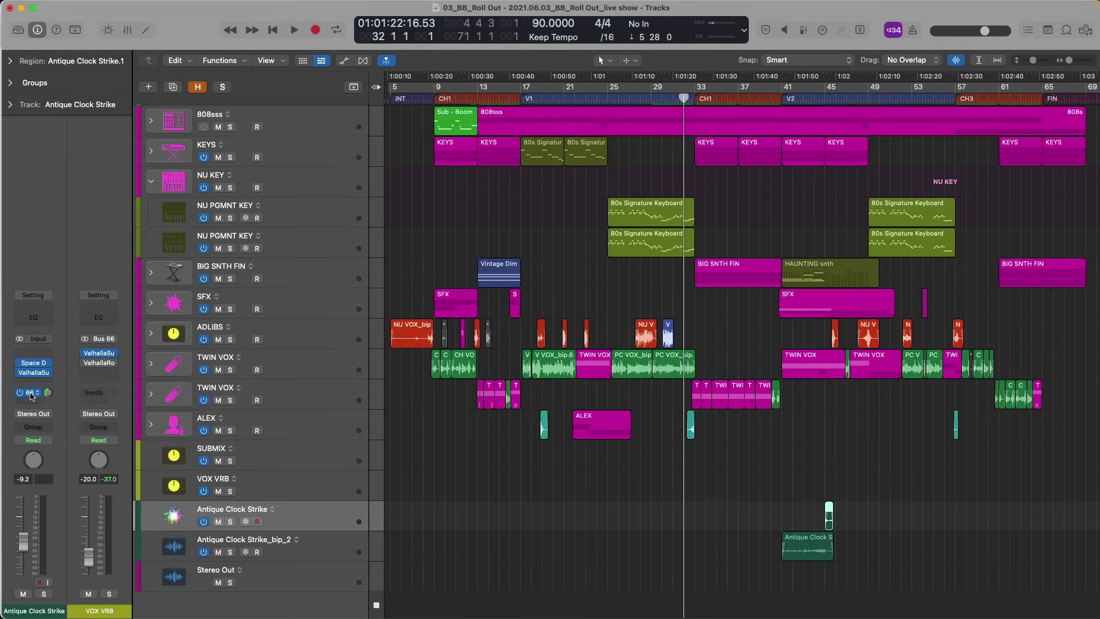
left_click(30, 395)
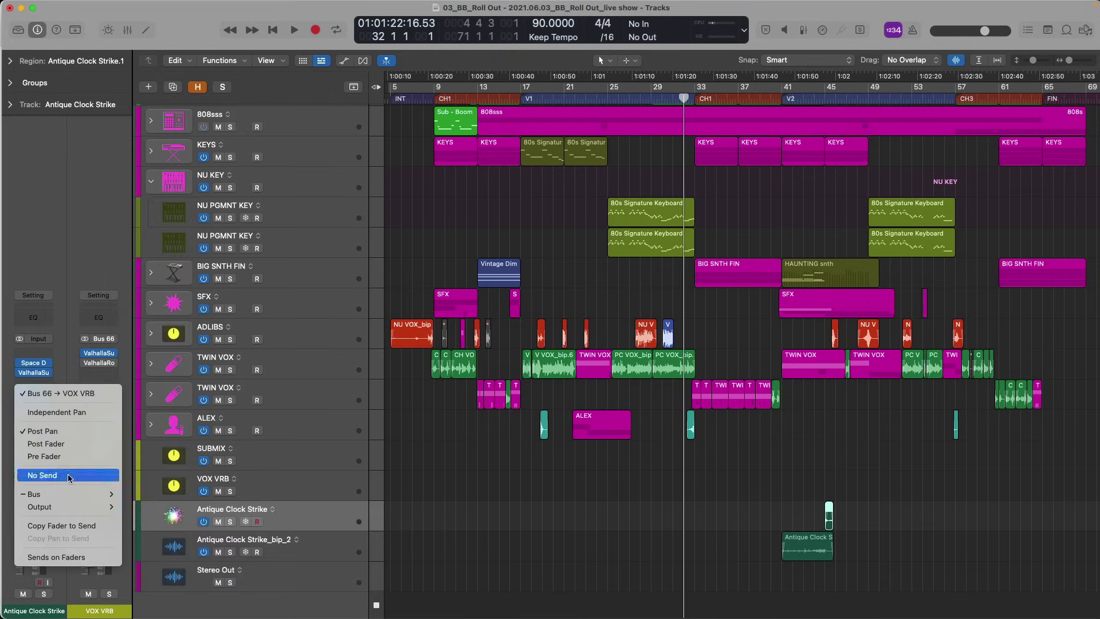
left_click(26, 474)
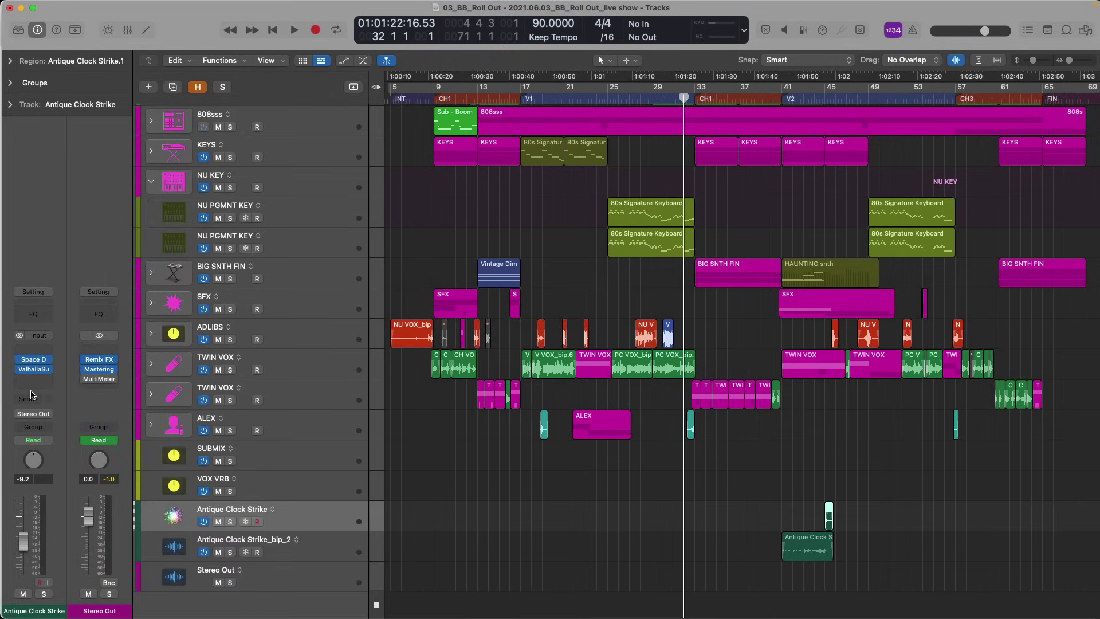
Step: Open the 808sss Compressor and set its side chain to DMD Templates Kick
left_click(308, 127)
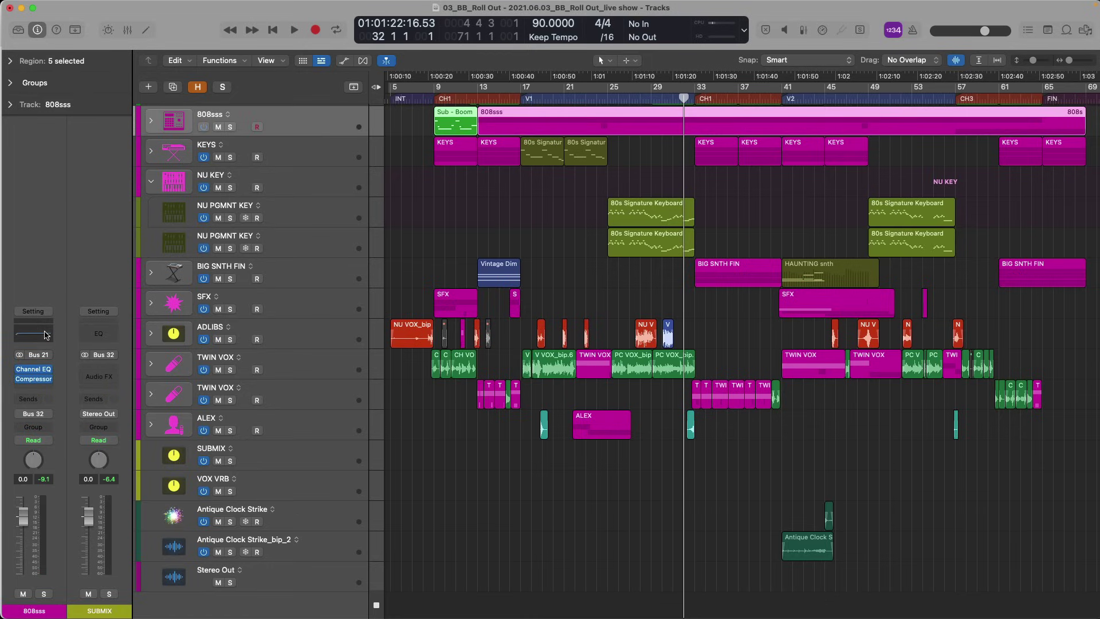
left_click(33, 378)
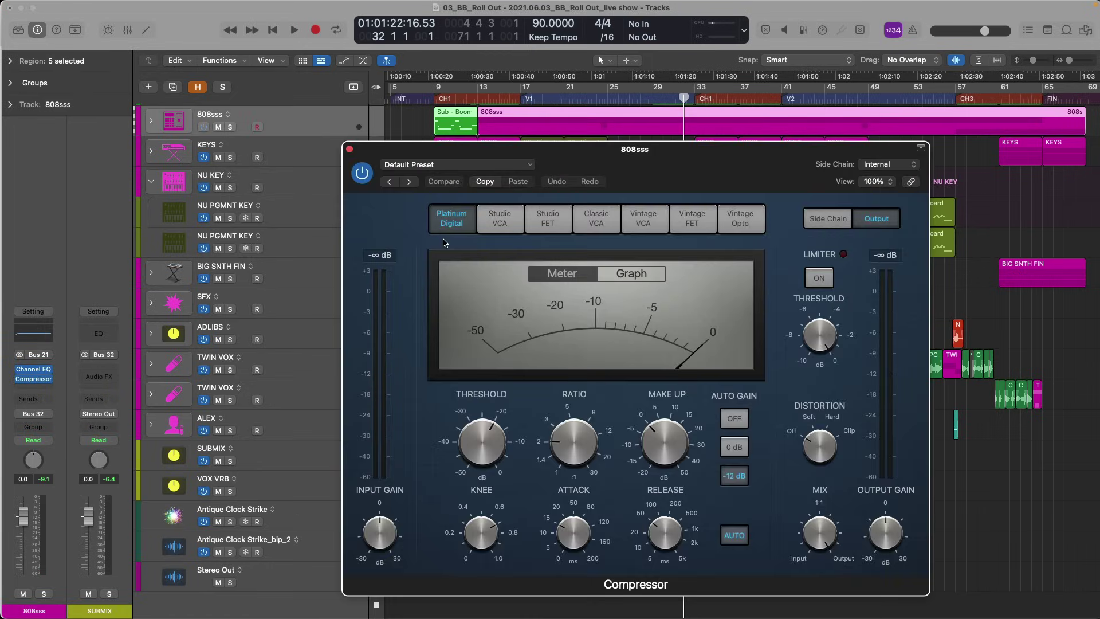
left_click(867, 166)
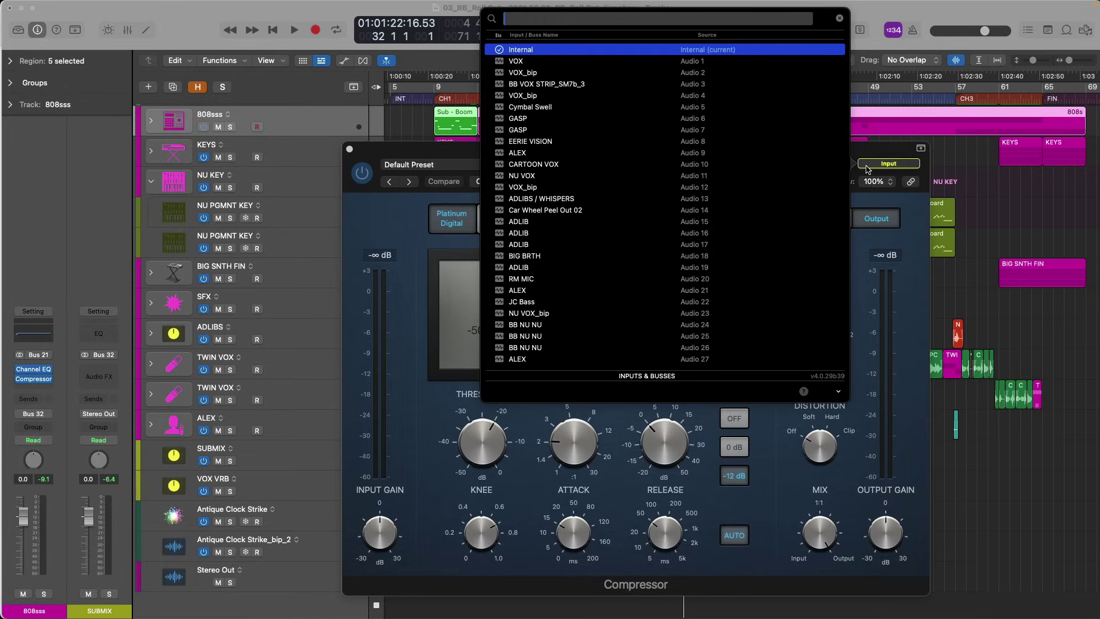
type("kick")
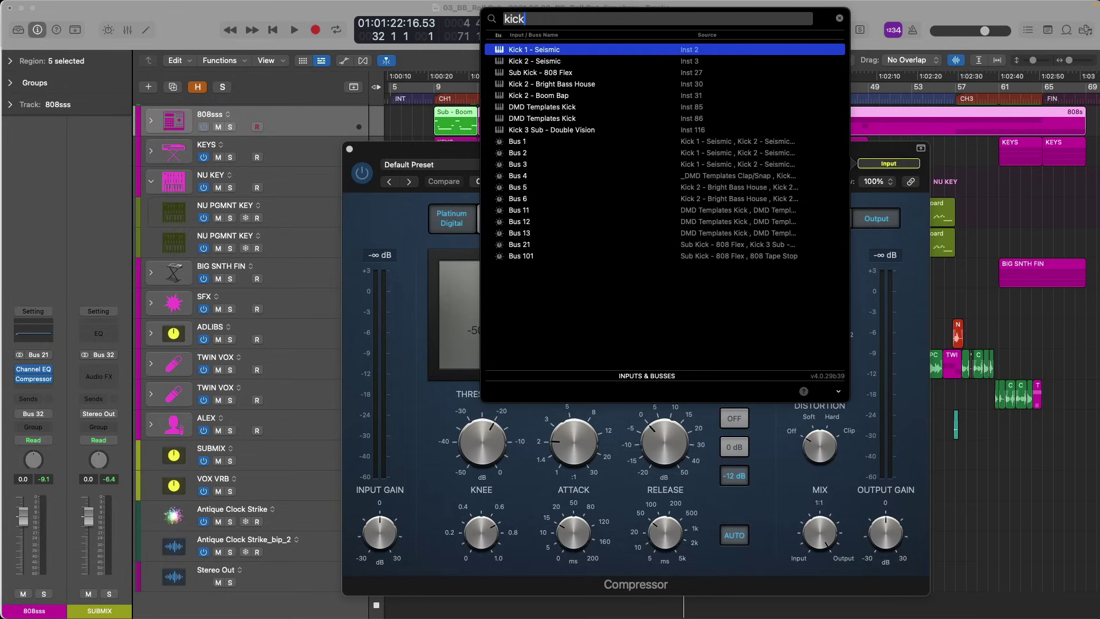
key("Down")
key("Down")
key("Down")
key("Down")
key("Down")
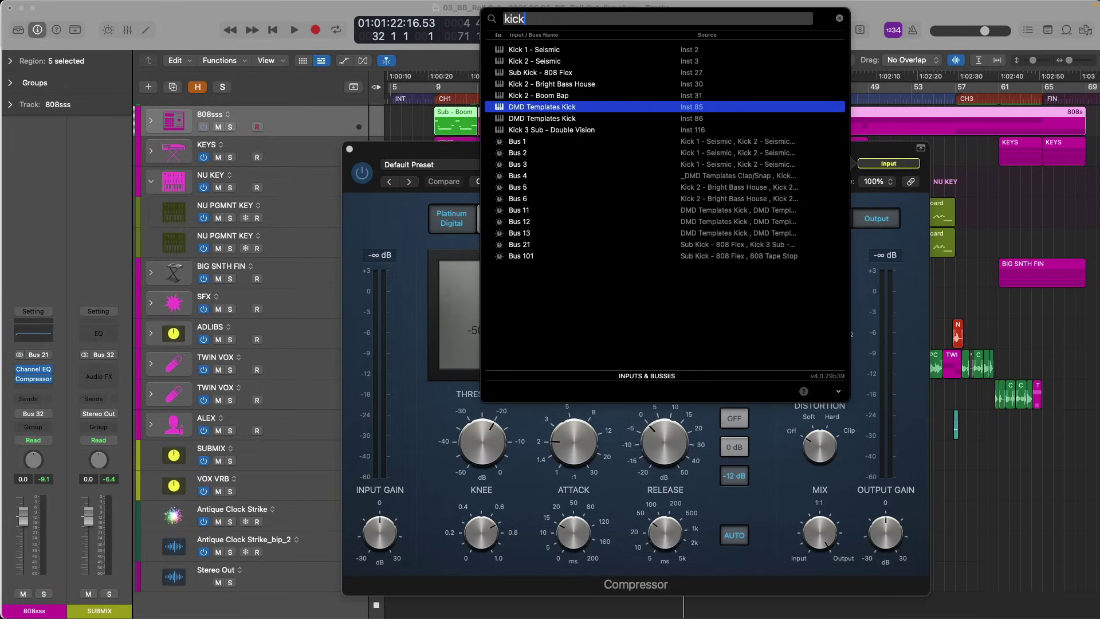
key("Return")
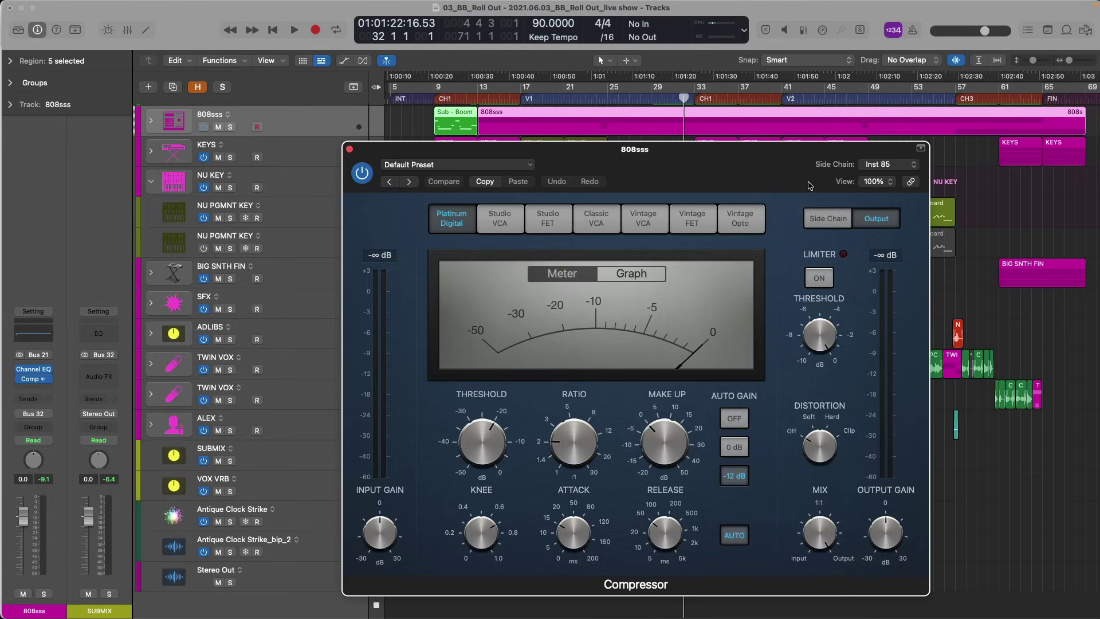
Step: Audition the side-chained compression in Graph view, then reset Side Chain to Internal
key("space")
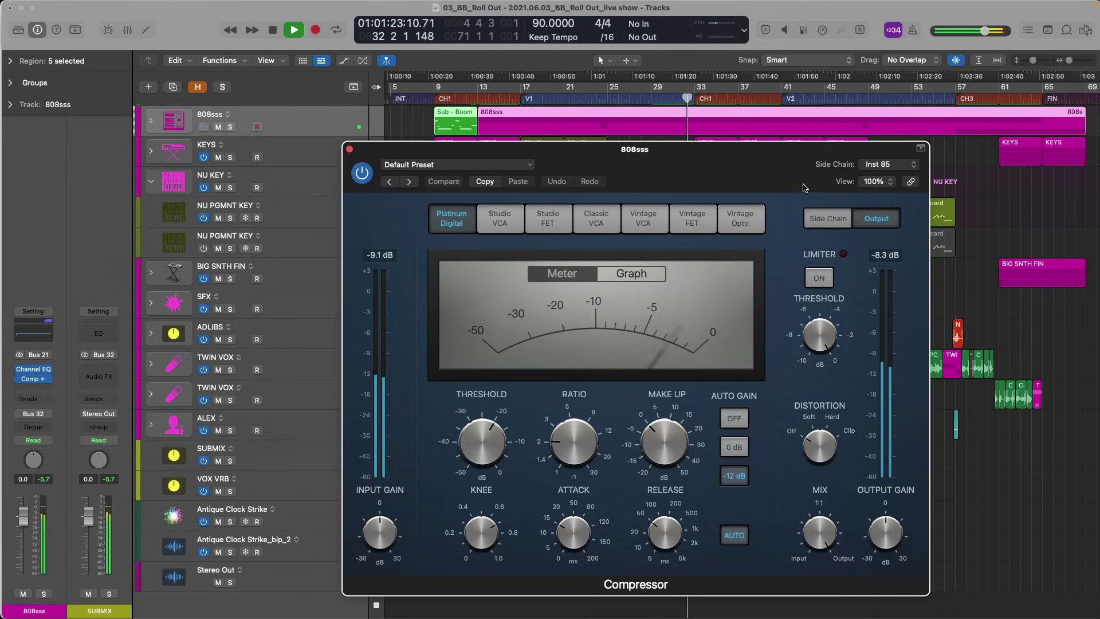
left_click(657, 275)
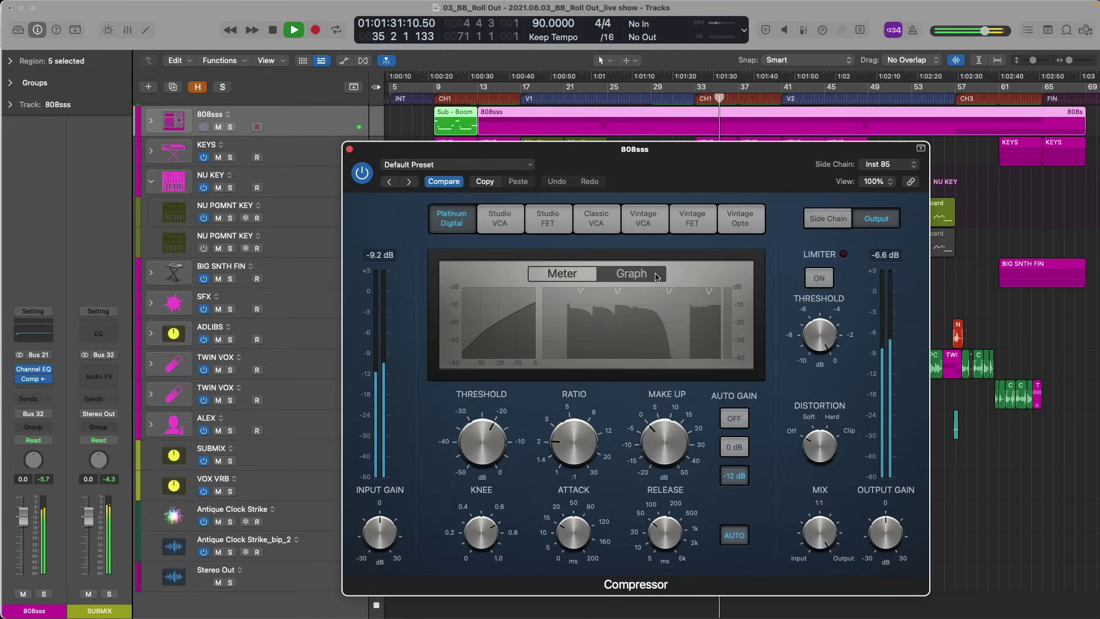
key("space")
left_click(582, 274)
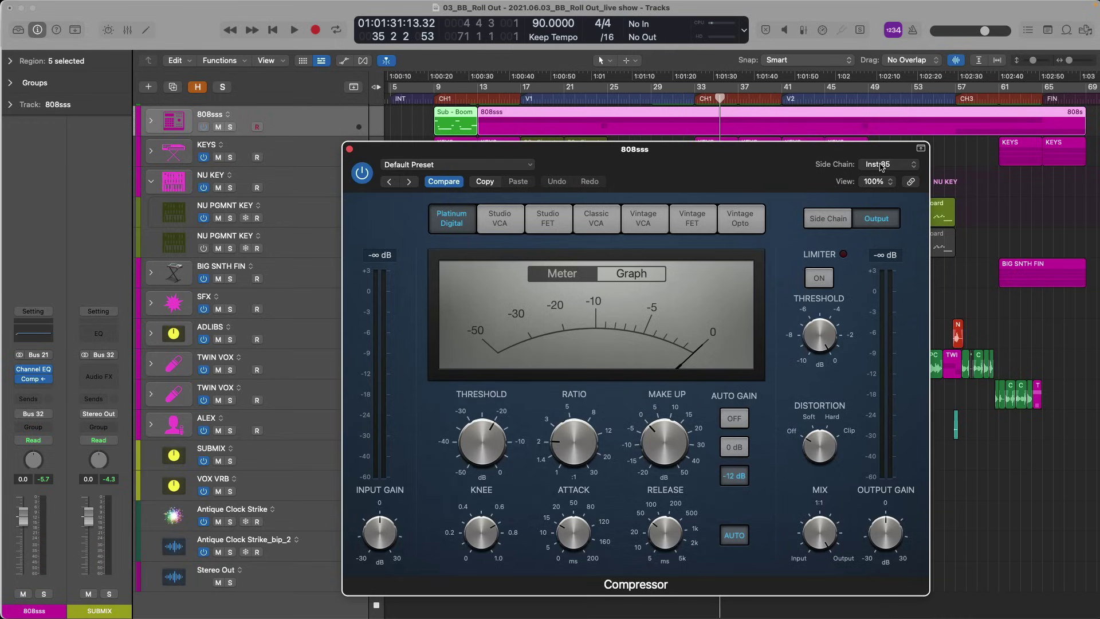
left_click(881, 166)
left_click(924, 96)
key("super+w")
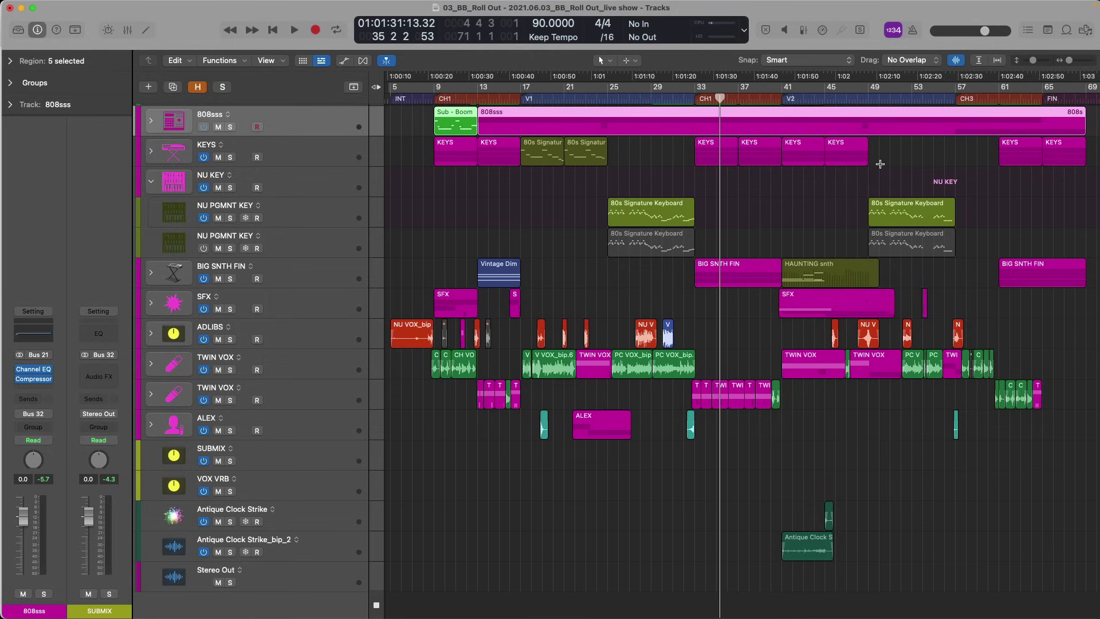
left_click(314, 251)
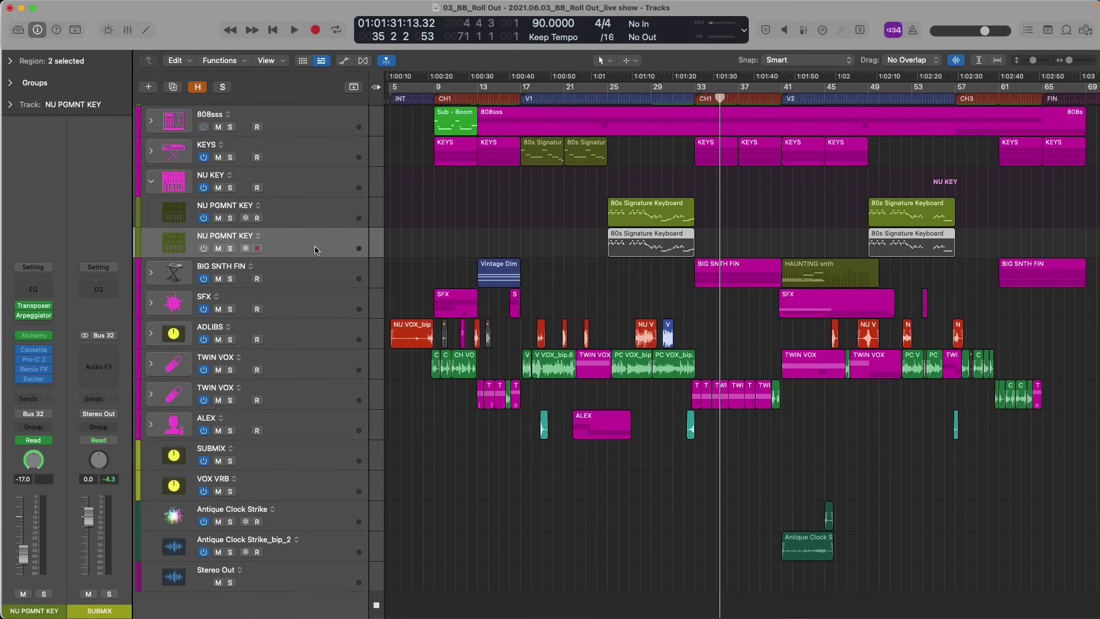
left_click(11, 106)
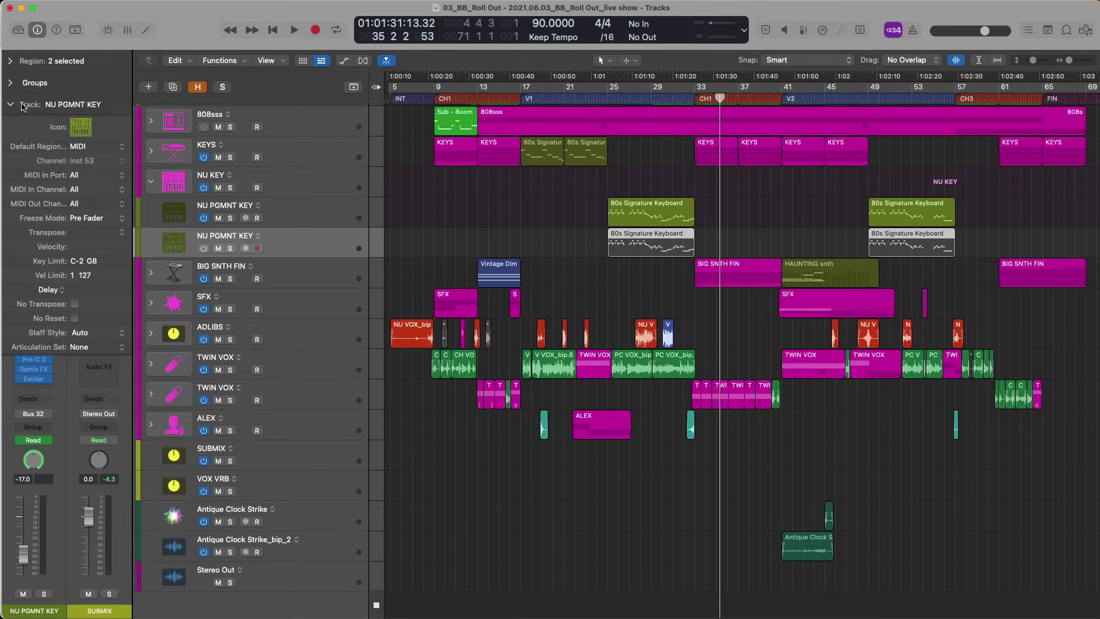
left_click(101, 347)
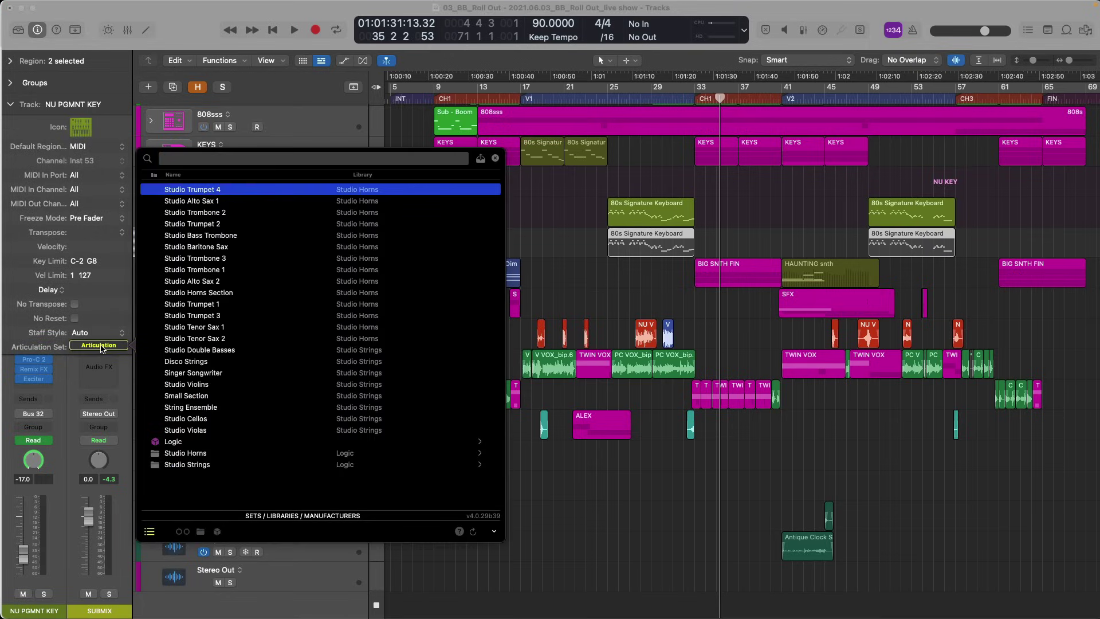
type("songw")
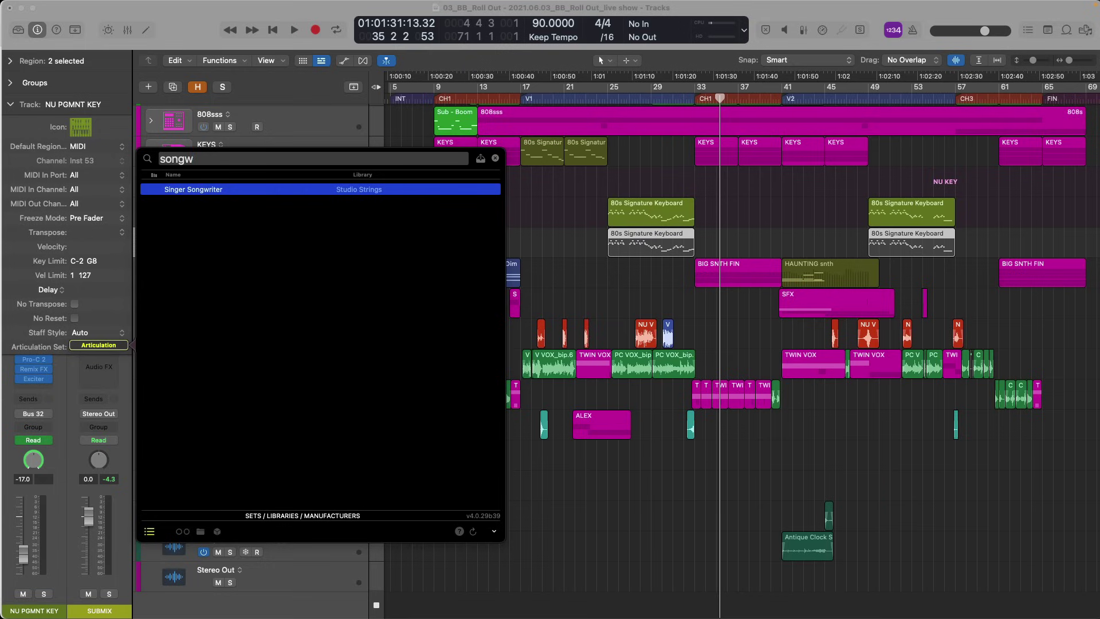
key("Escape")
left_click(592, 272)
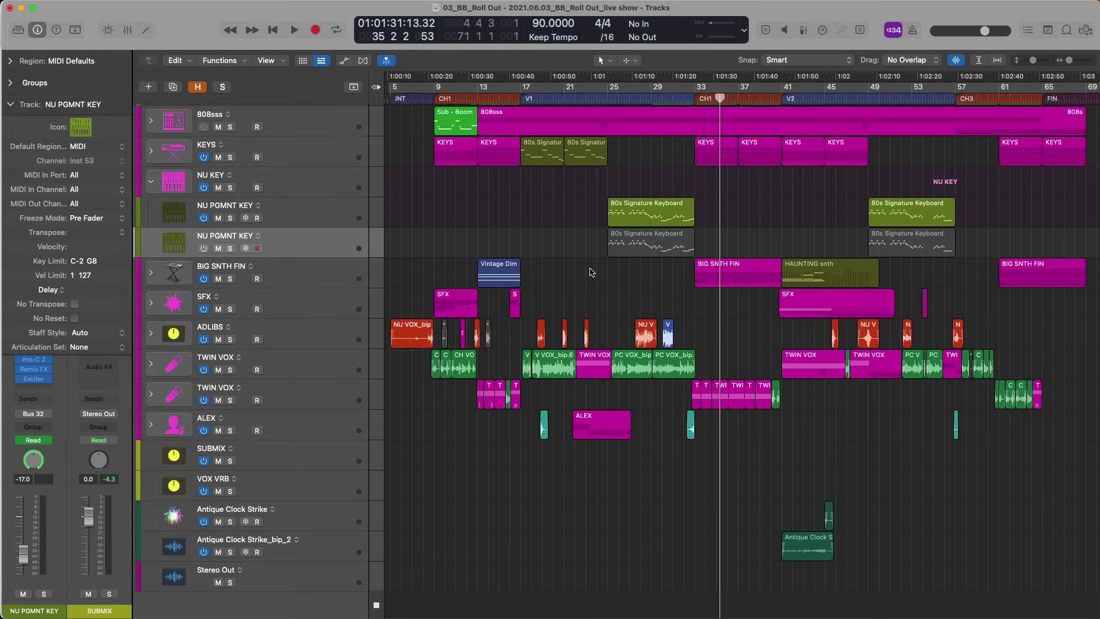
Step: Show the Mixer, open Mix > I/O Labels and set Bus 2 to a User label
key("x")
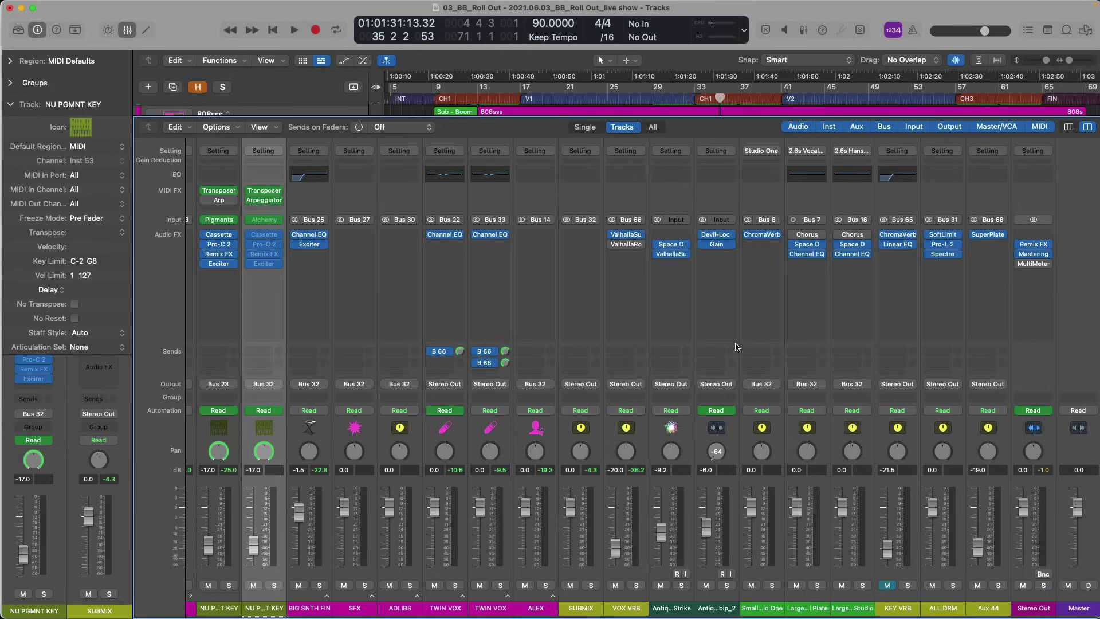
mouse_move(417, 3)
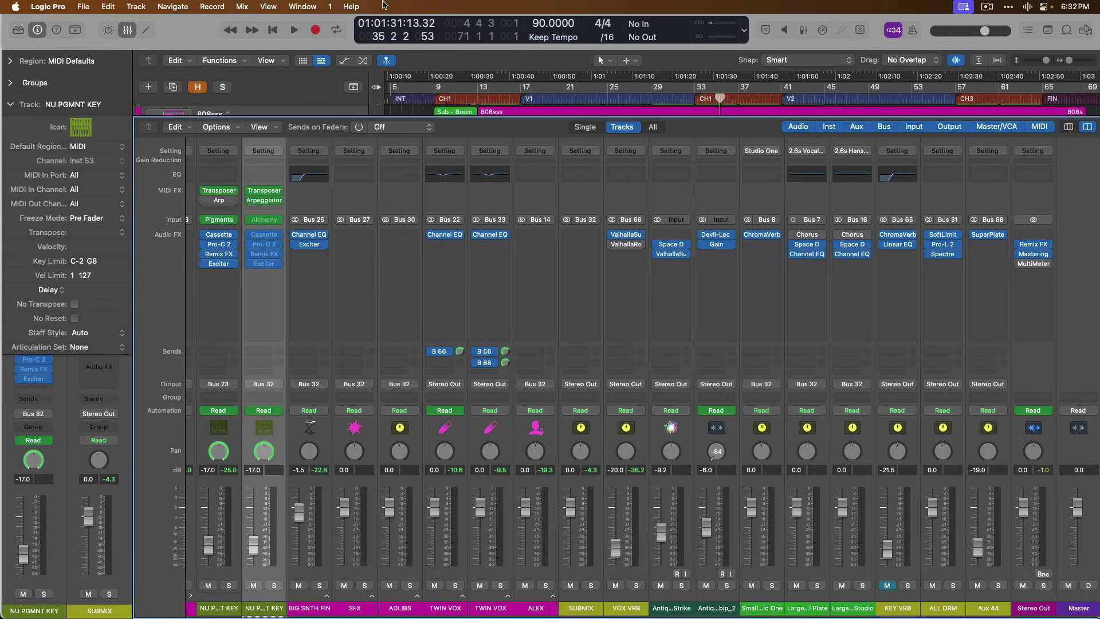
left_click(246, 6)
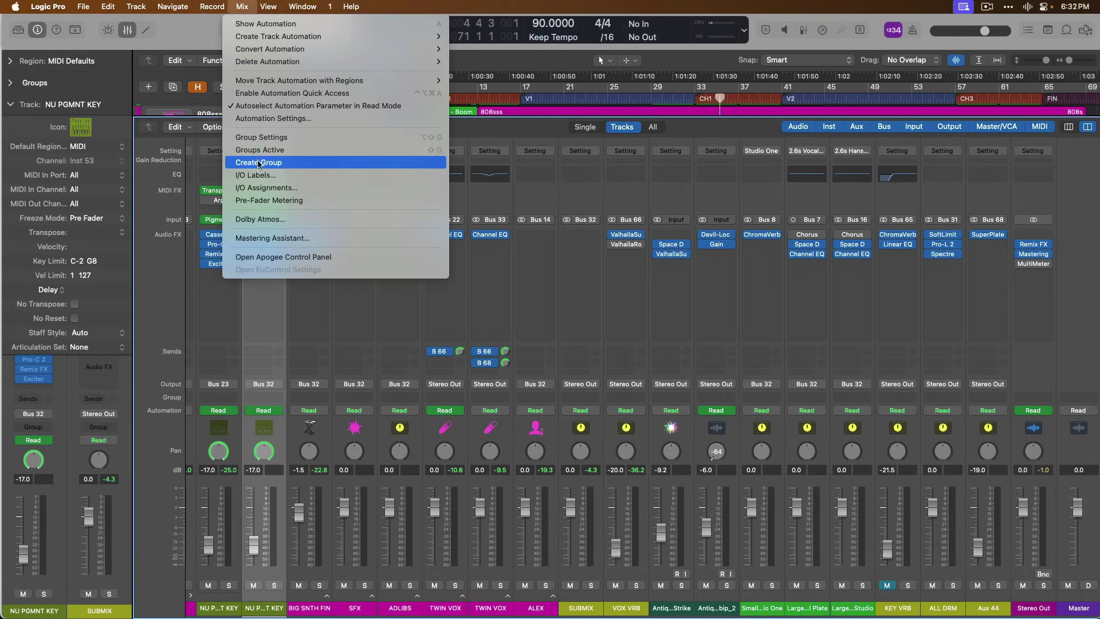
left_click(288, 175)
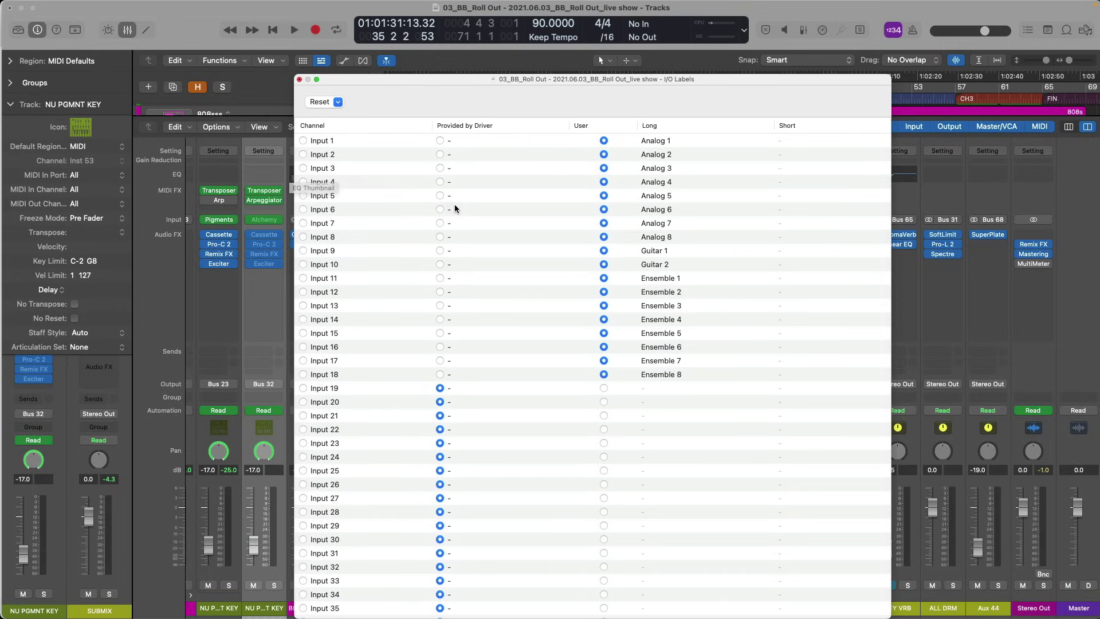
scroll(456, 206, "down", 10)
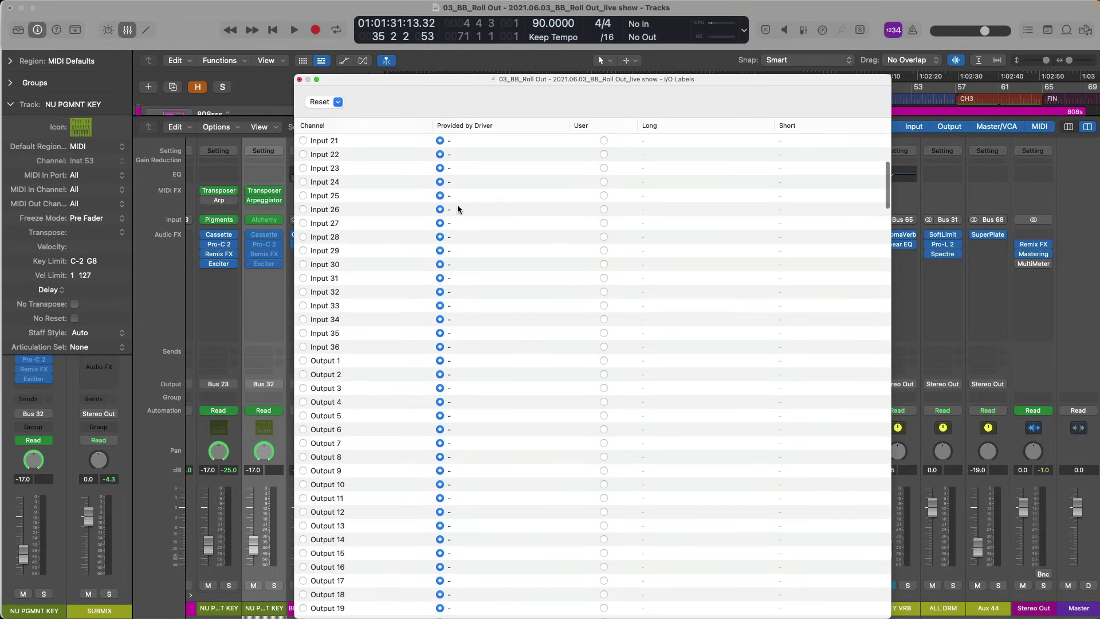
scroll(458, 205, "down", 15)
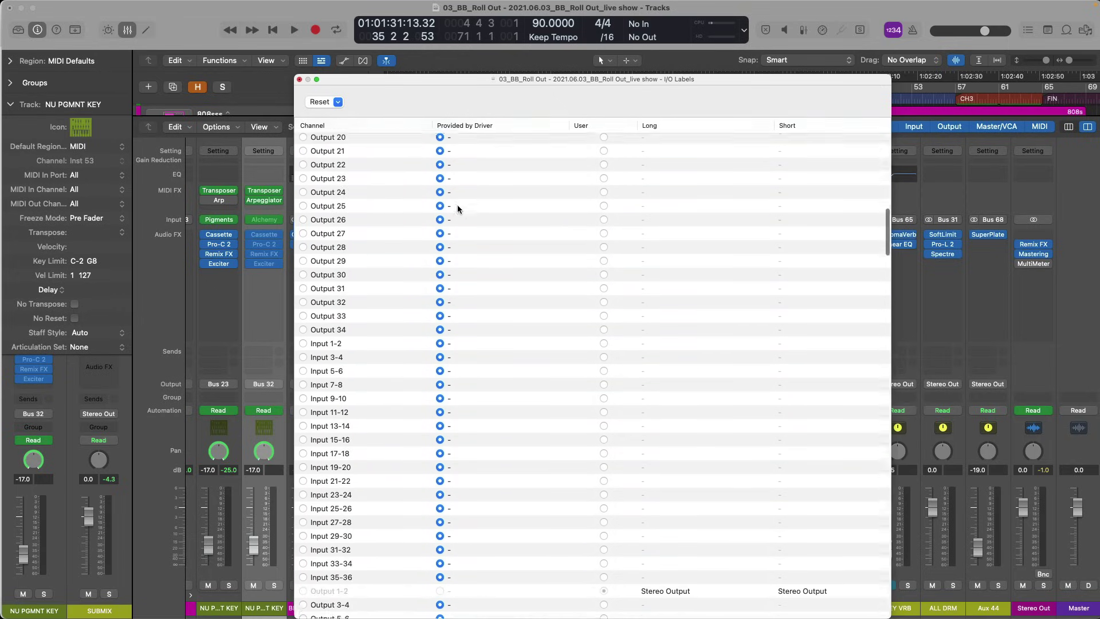
scroll(457, 205, "down", 15)
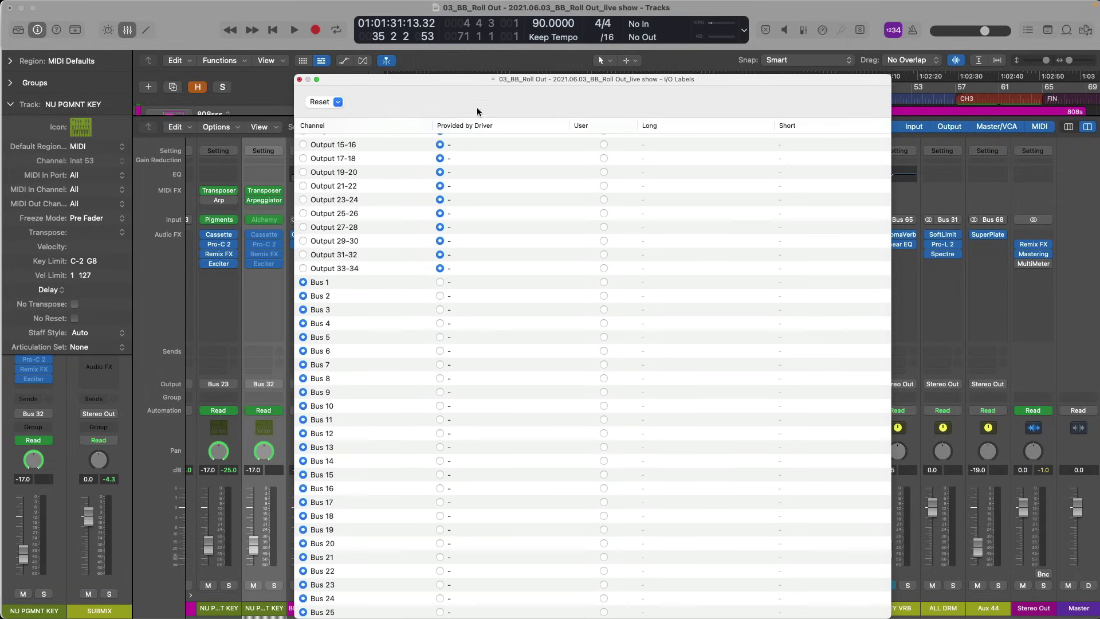
left_click(605, 296)
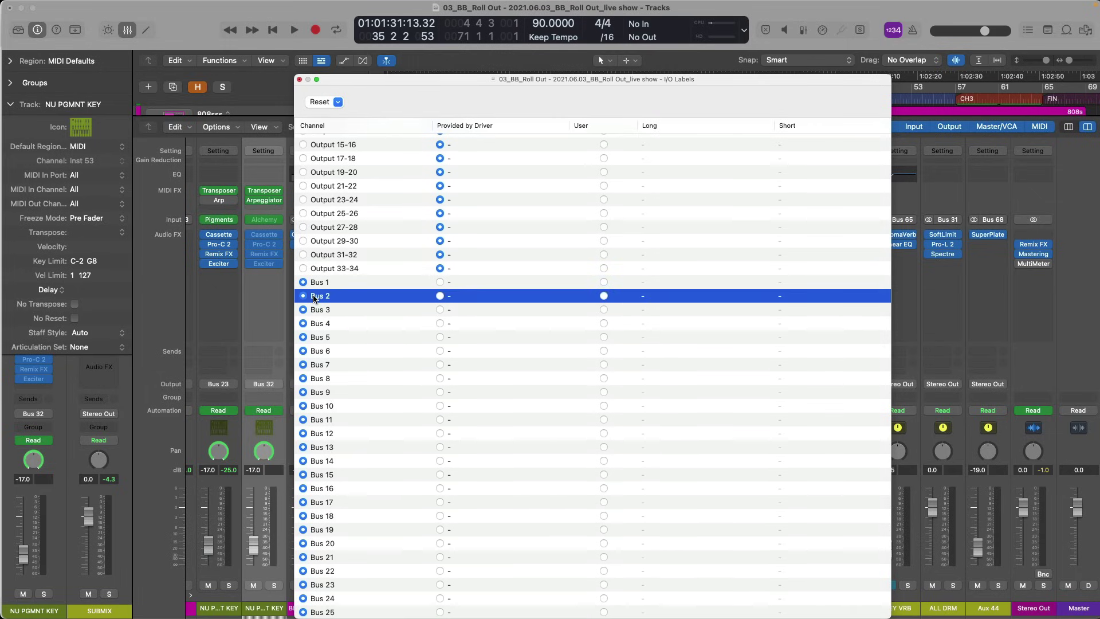
Step: Export track names as bus I/O labels from PlugSearch's All Sends window, then close I/O Labels
left_click_drag(404, 76, 746, 77)
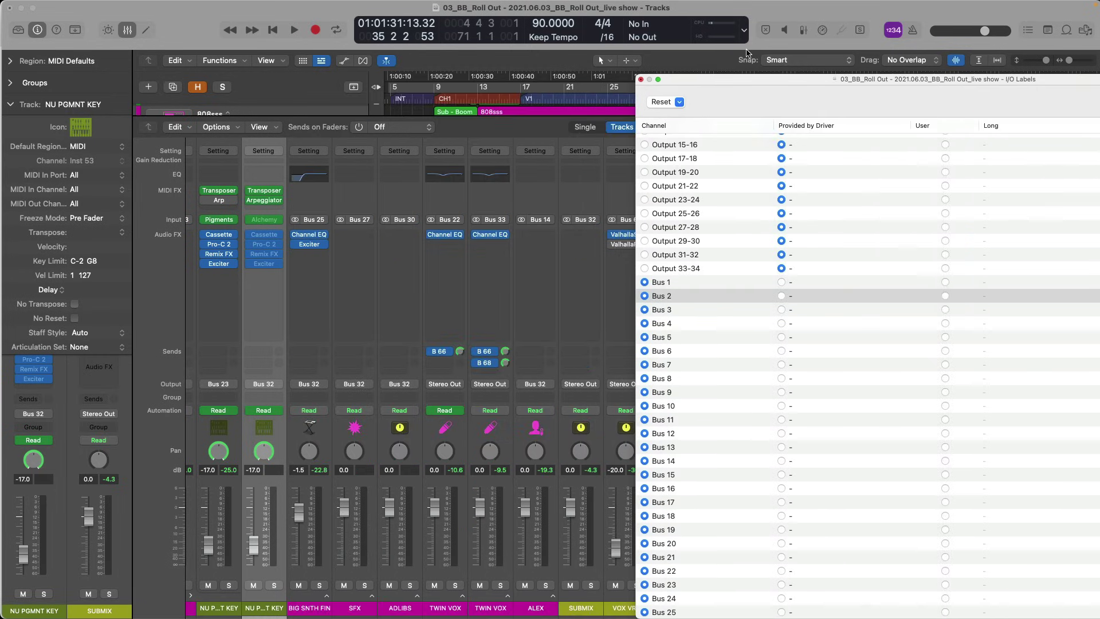
left_click(494, 353)
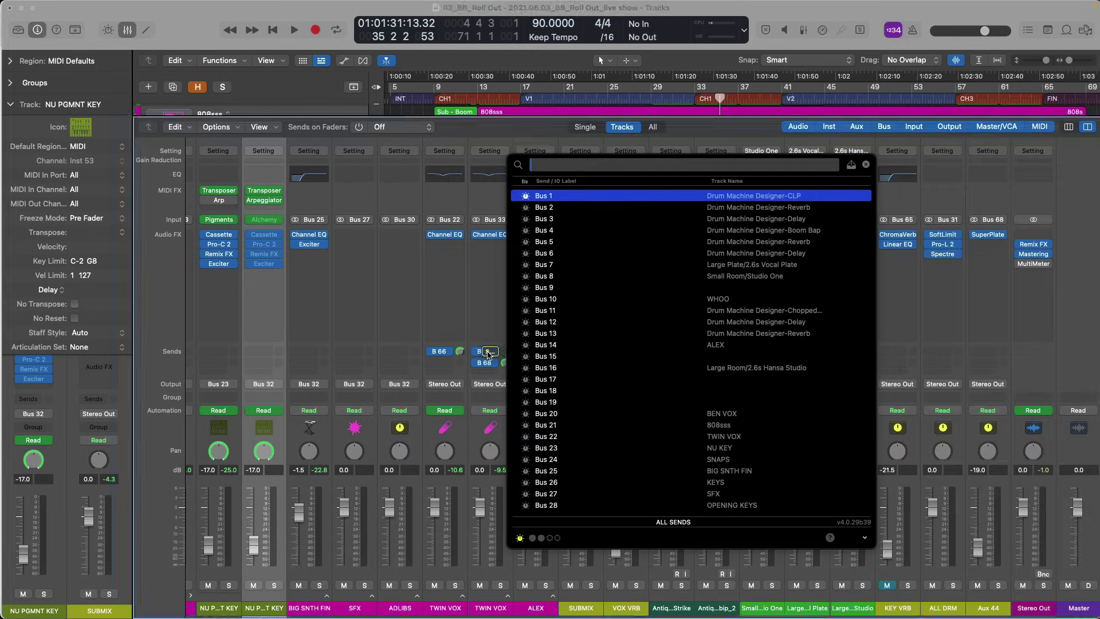
left_click(851, 166)
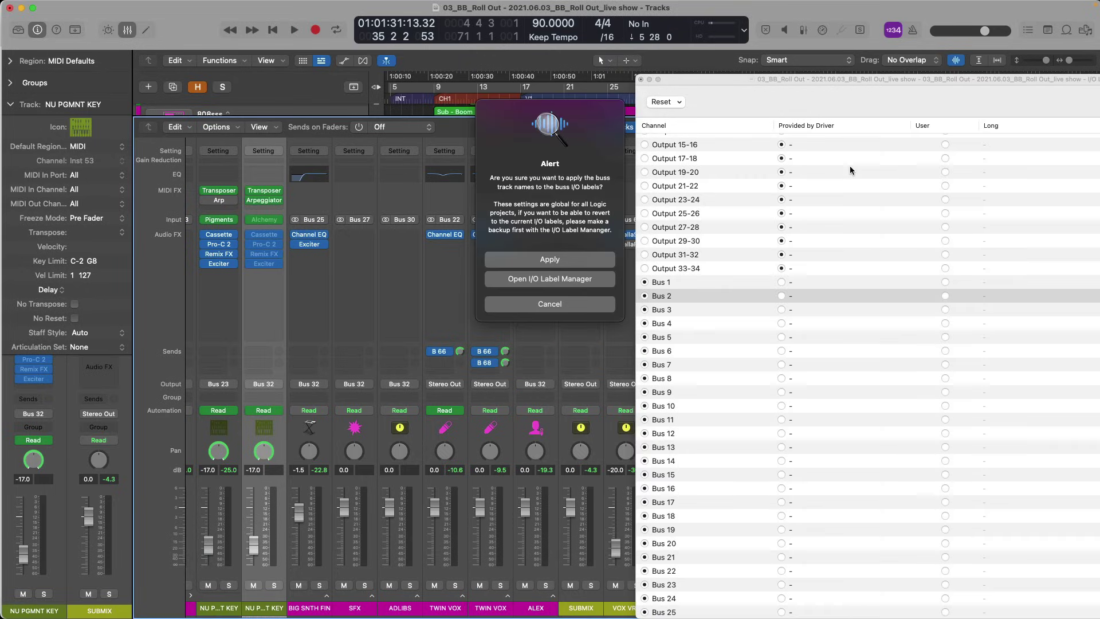
left_click(583, 222)
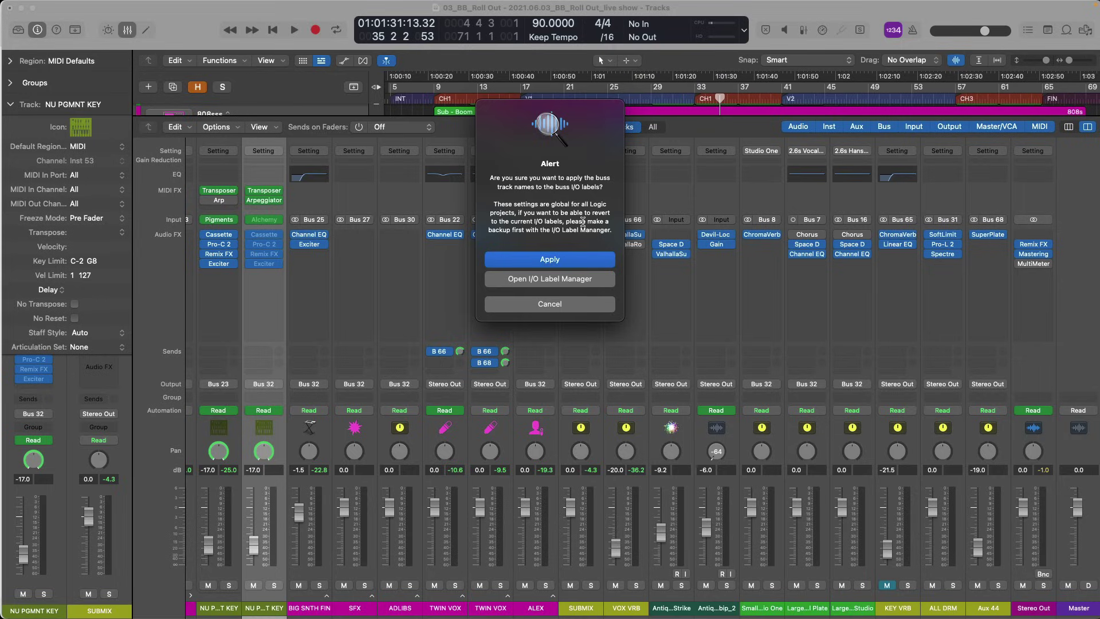
left_click(572, 261)
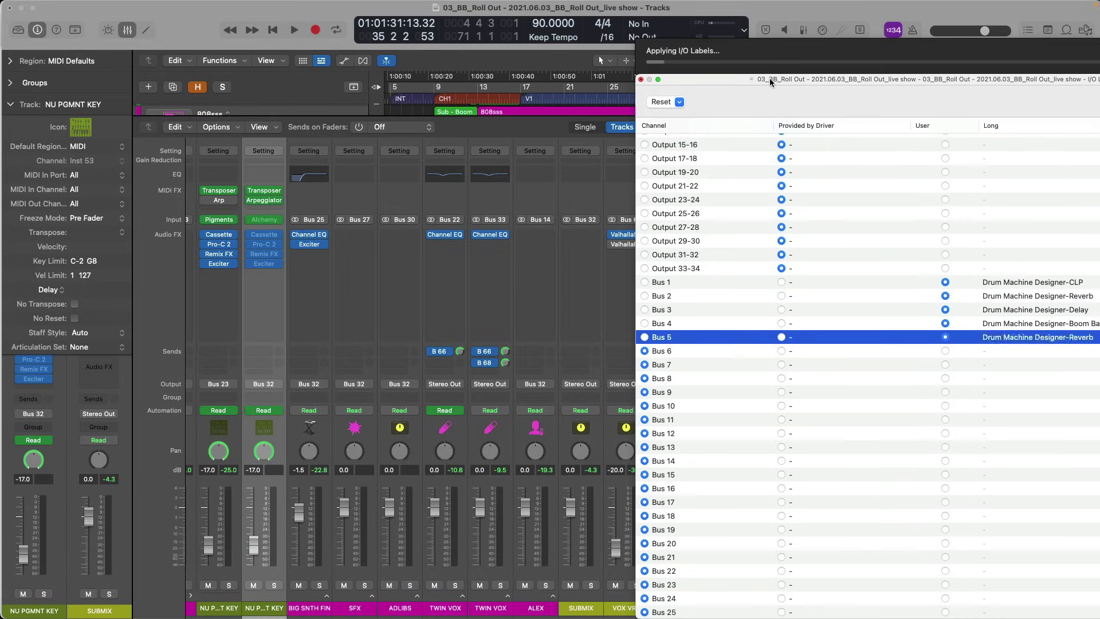
left_click_drag(769, 78, 399, 80)
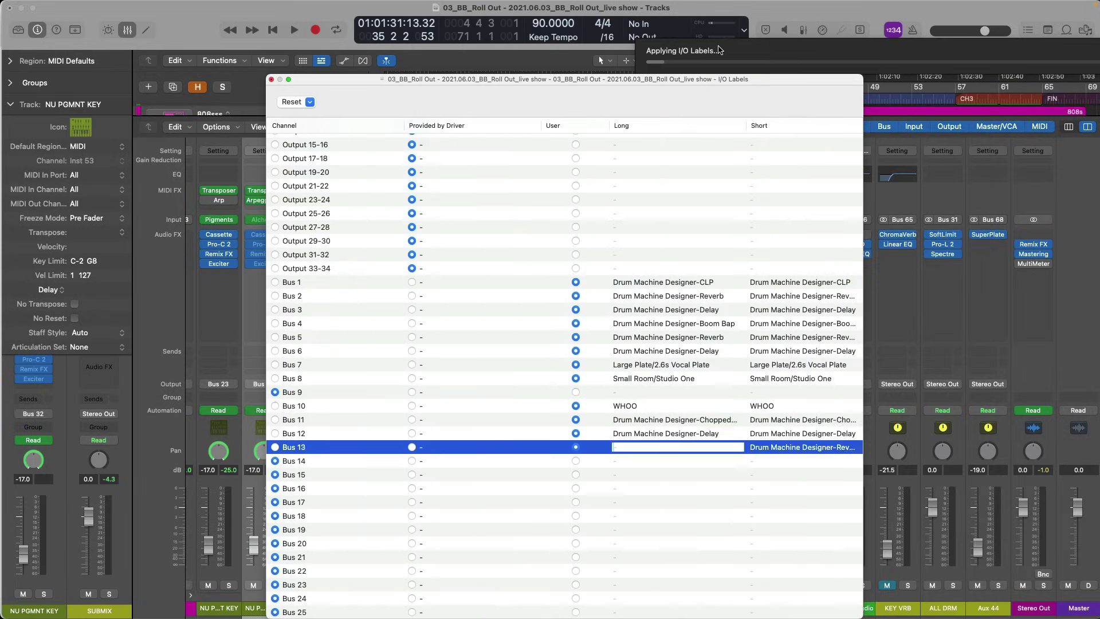
key("super+w")
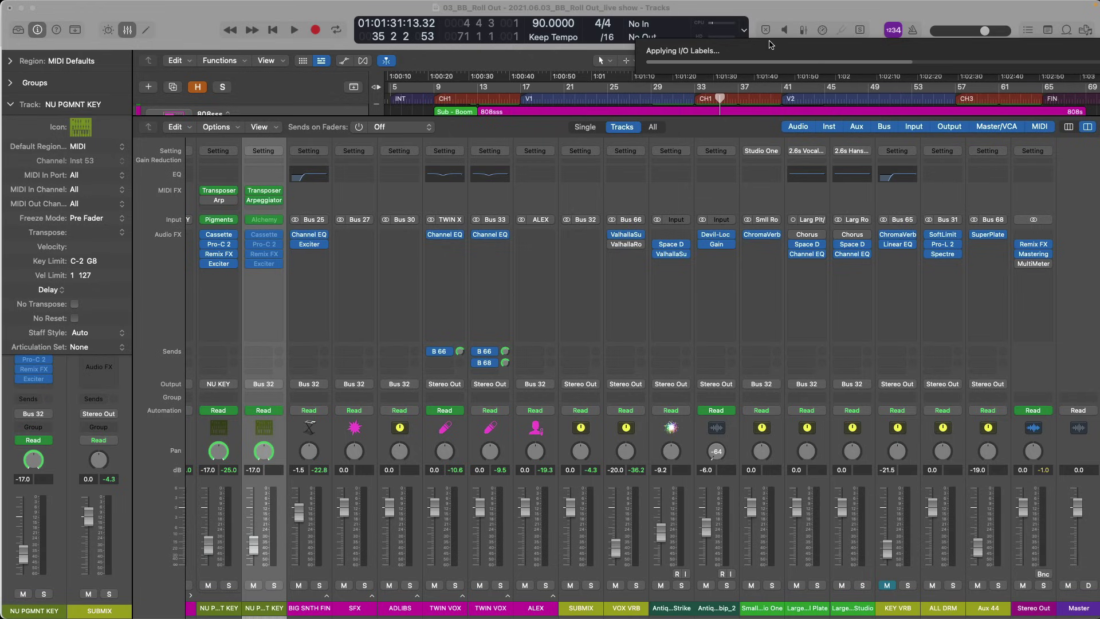
Step: Acknowledge the completion alert and expand the BIG SNTH FIN summing stack in the mixer
left_click(590, 251)
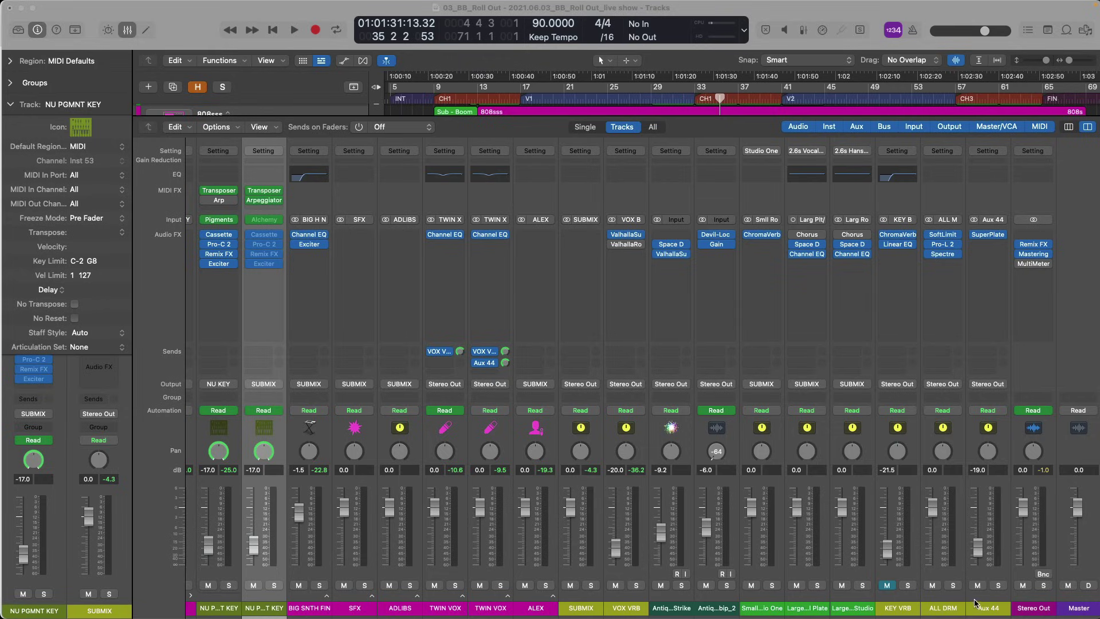
scroll(708, 343, "left", 5)
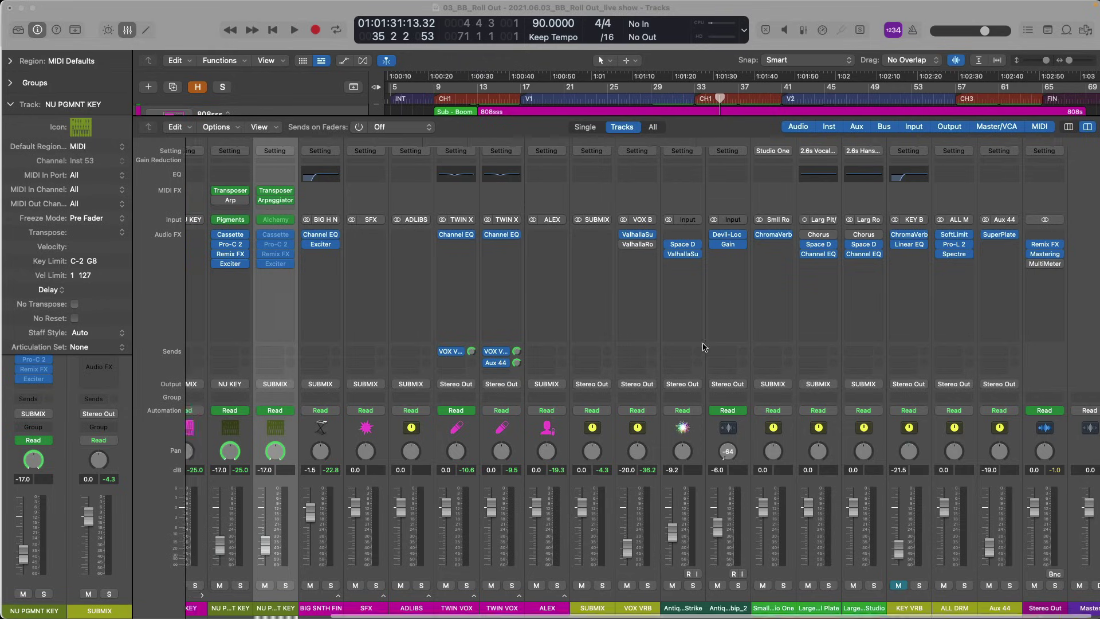
scroll(574, 220, "left", 5)
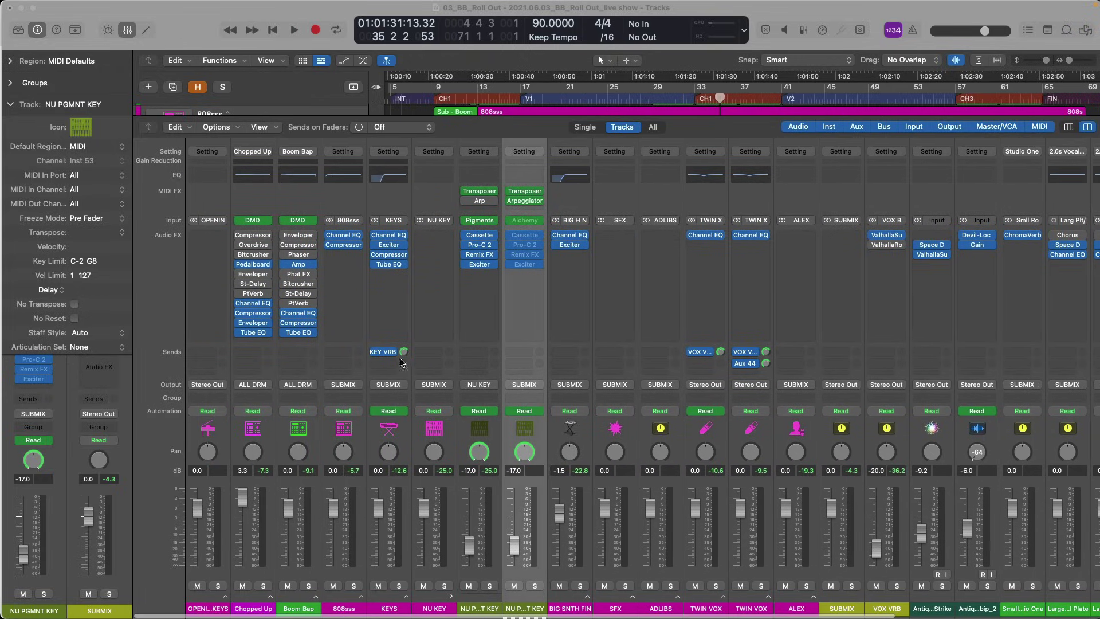
left_click(589, 598)
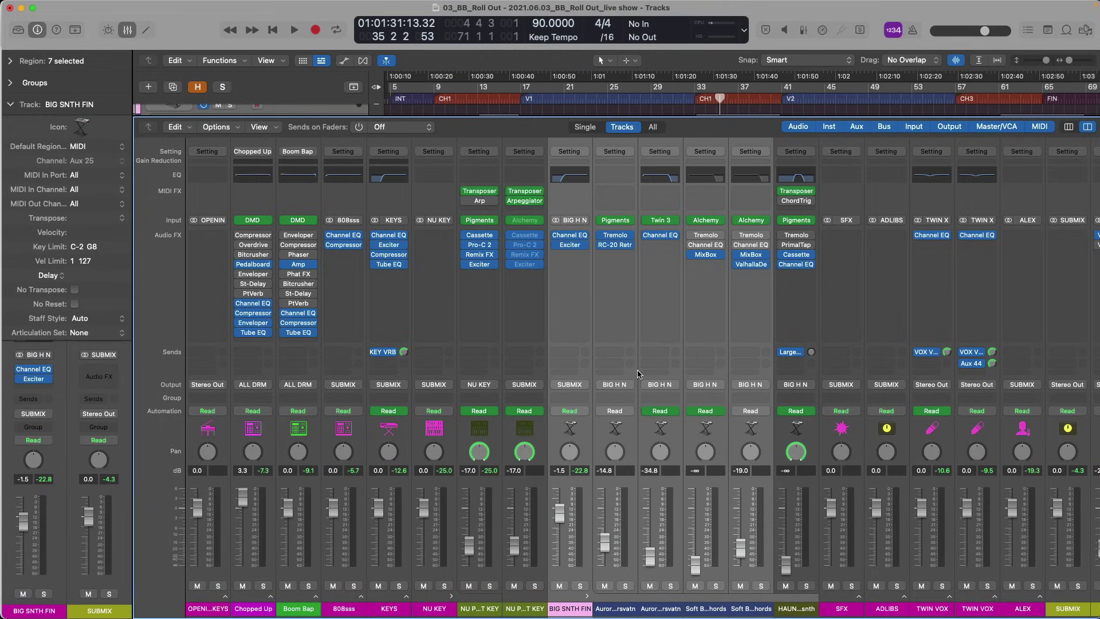
Step: Open PlugSearch's IO Labels Manager and review the Mixing Template bus labels like DRM and BASS
mouse_move(994, 4)
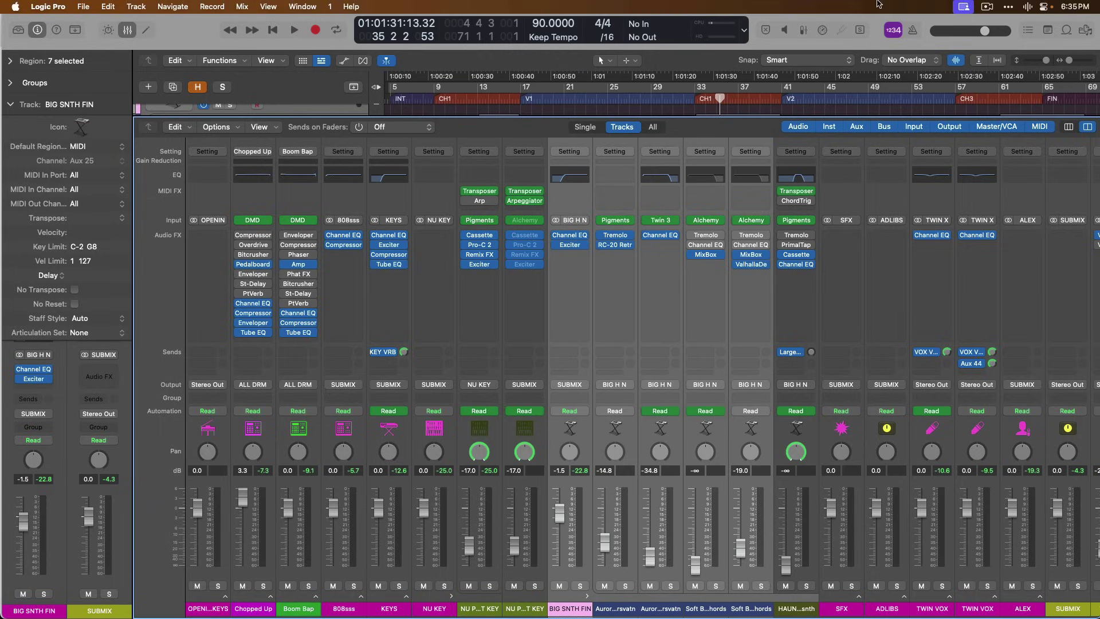
left_click(1027, 6)
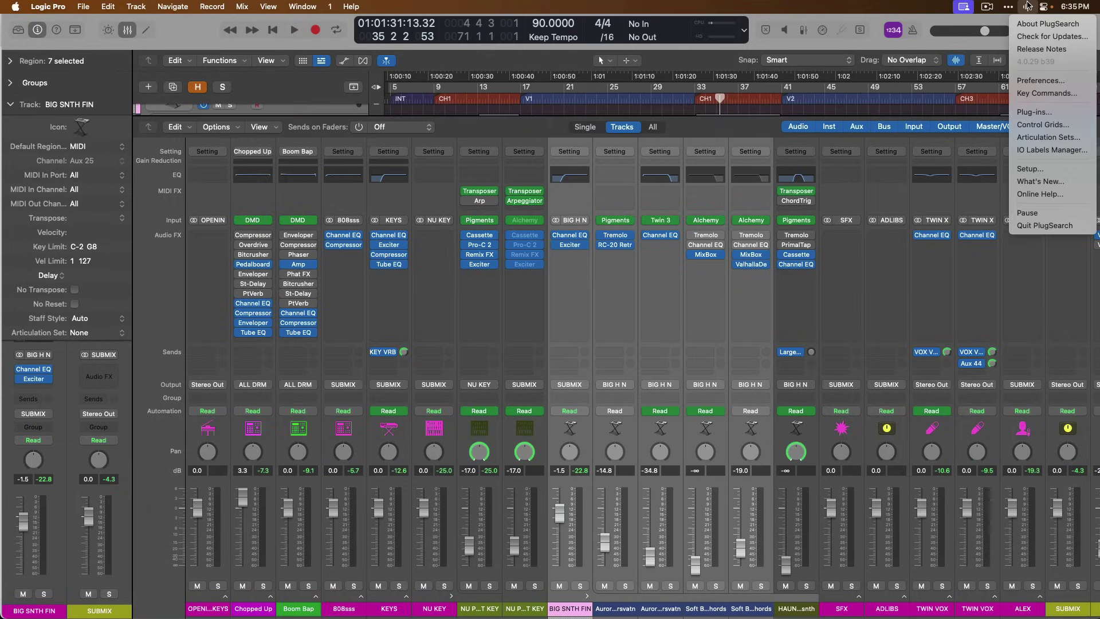
left_click(1030, 152)
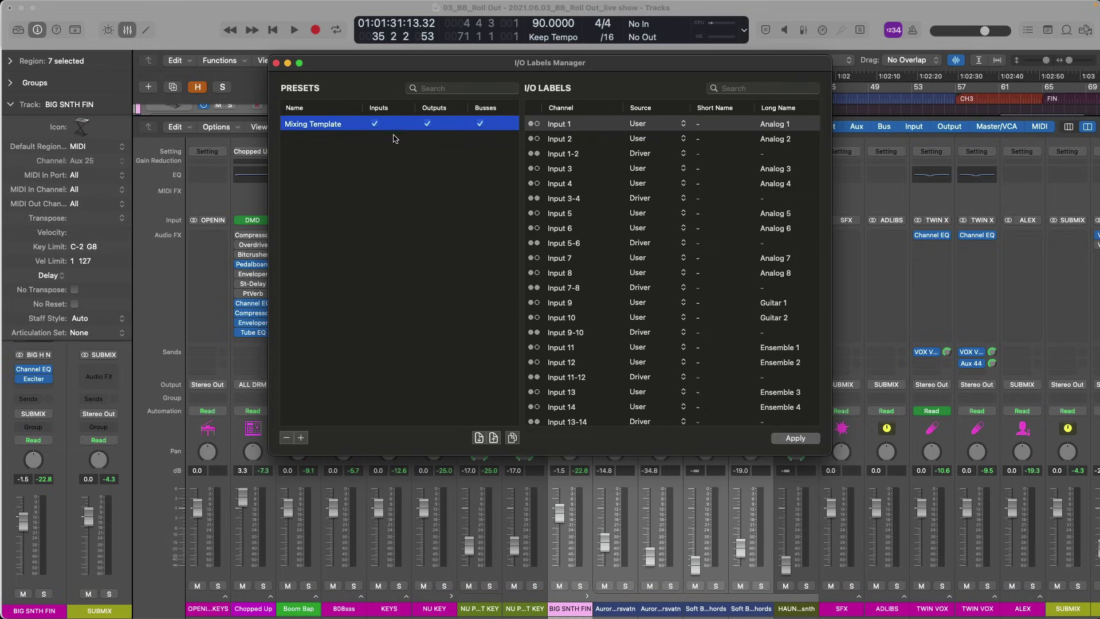
scroll(583, 176, "down", 10)
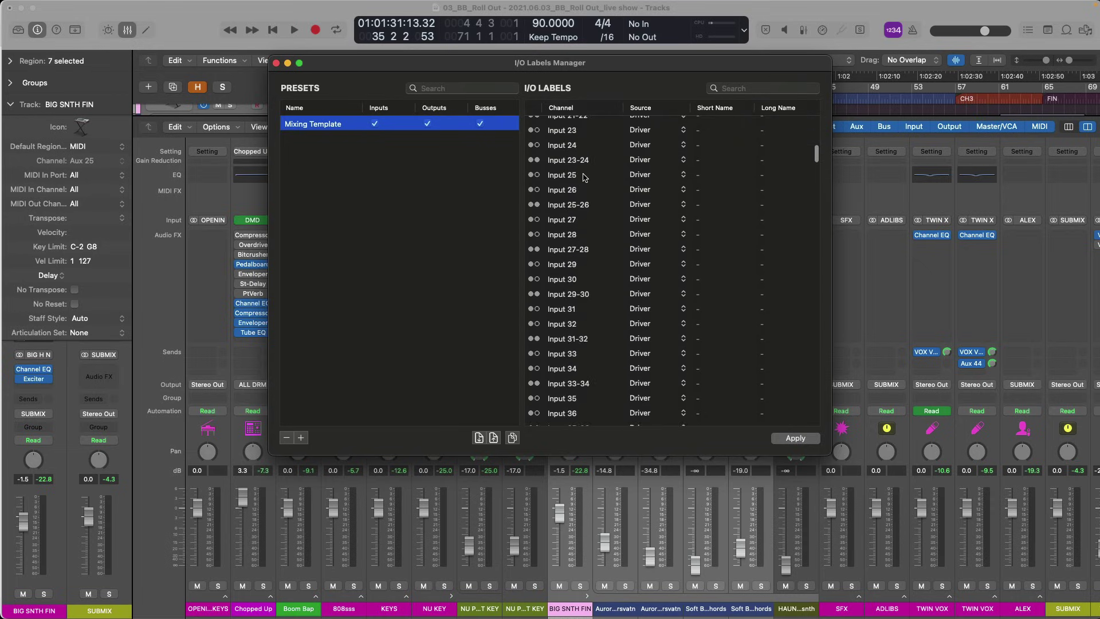
scroll(584, 177, "down", 20)
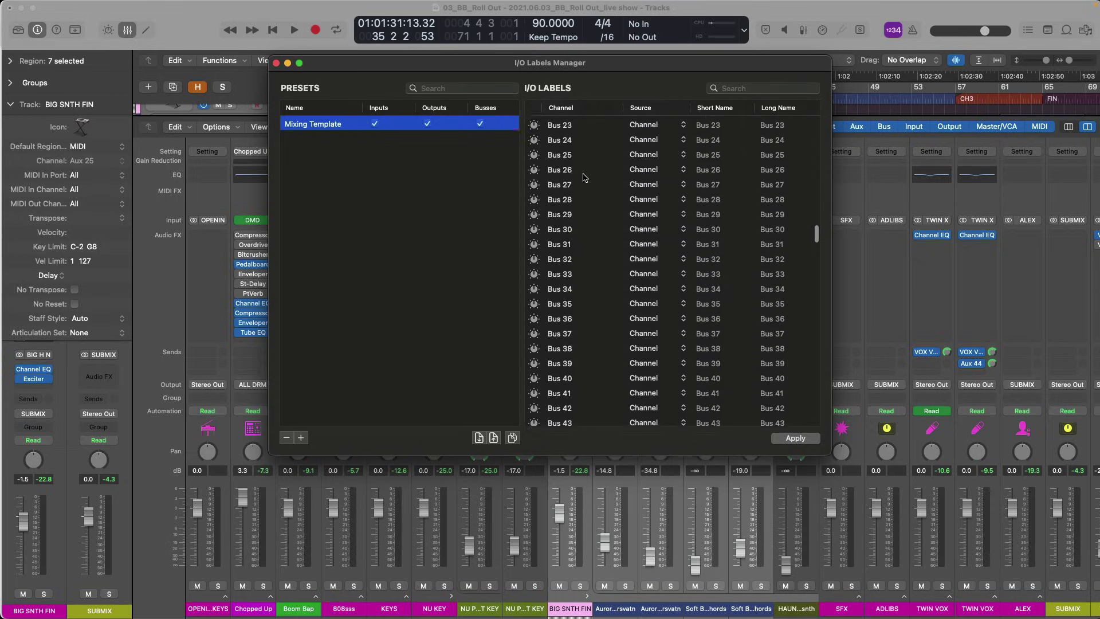
scroll(584, 176, "down", 20)
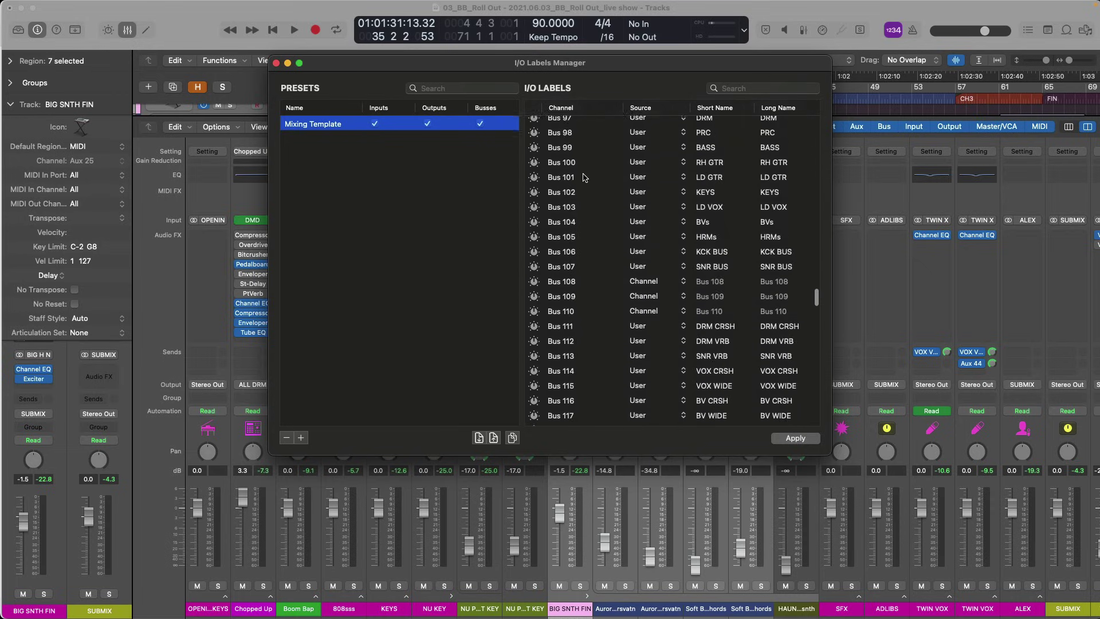
scroll(583, 176, "up", 3)
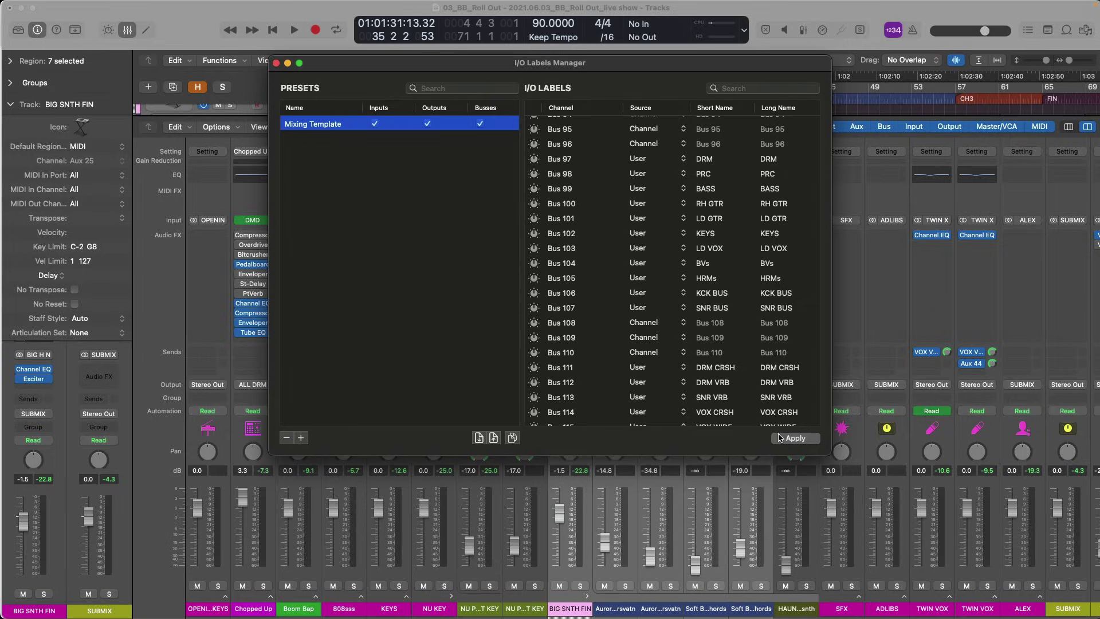
Step: Add a new I/O label preset named 'Roll Out' and scroll through its Output and Bus rows
left_click(301, 437)
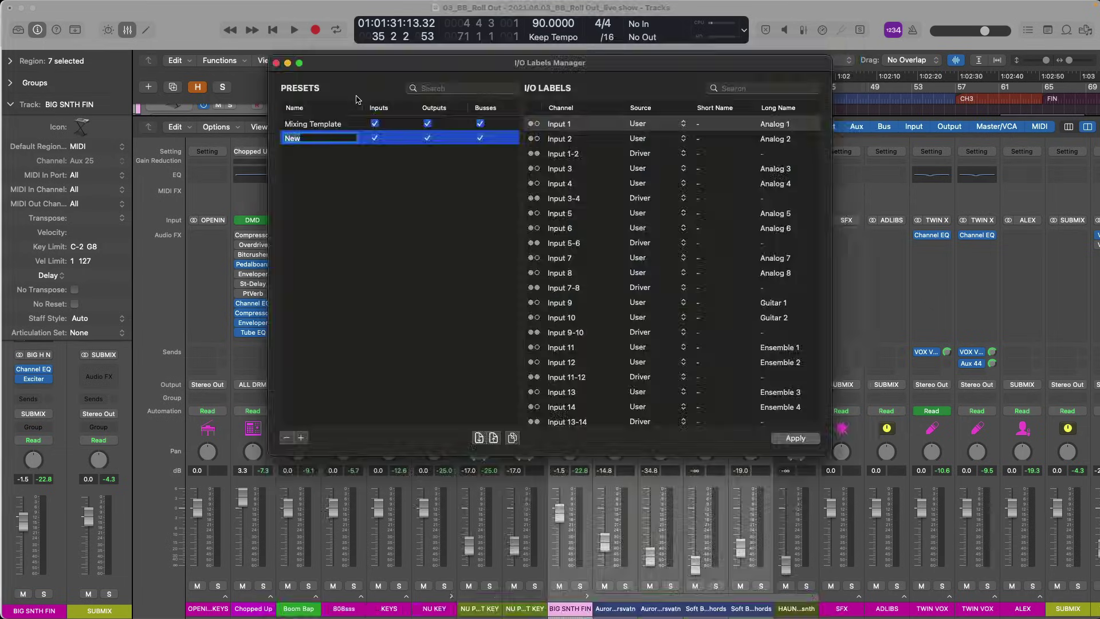
type("Roll Out")
key("Return")
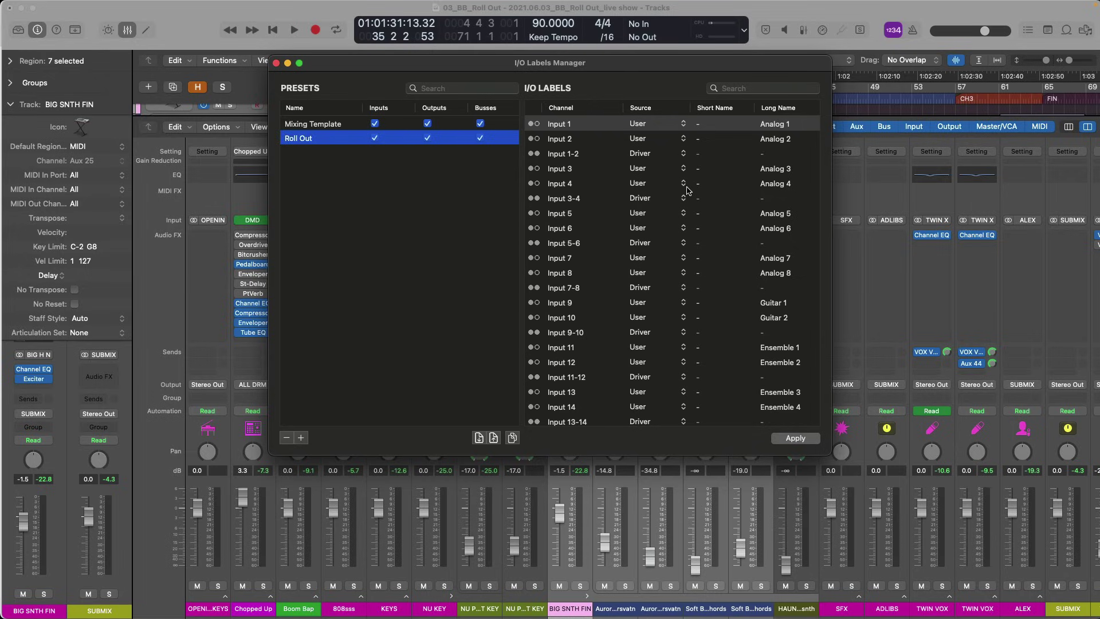
scroll(687, 190, "down", 7)
scroll(687, 191, "down", 15)
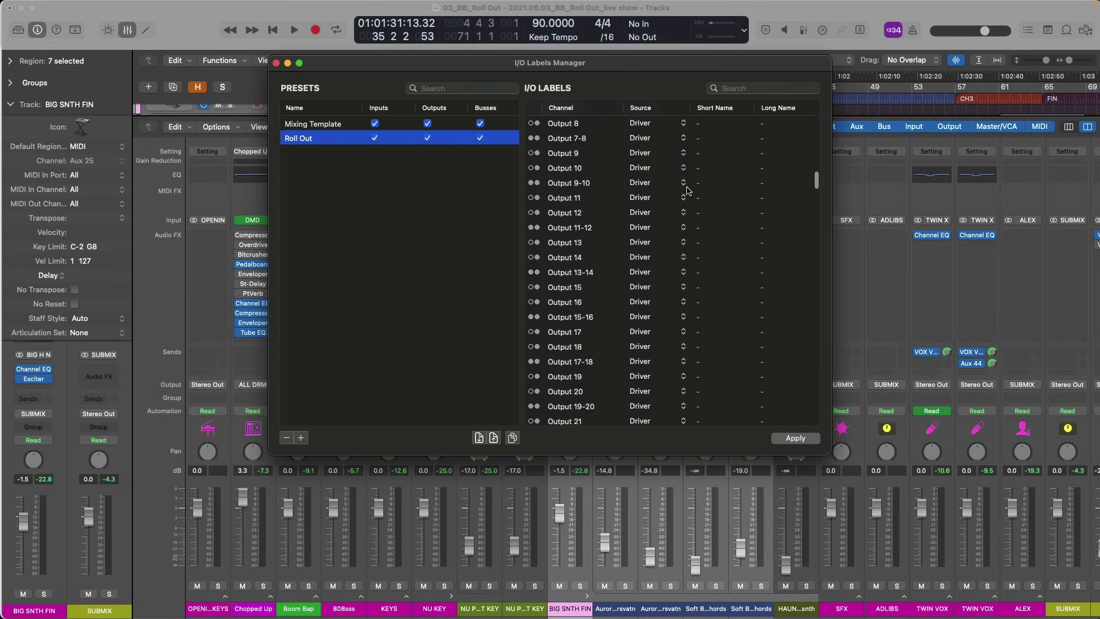
scroll(687, 191, "down", 5)
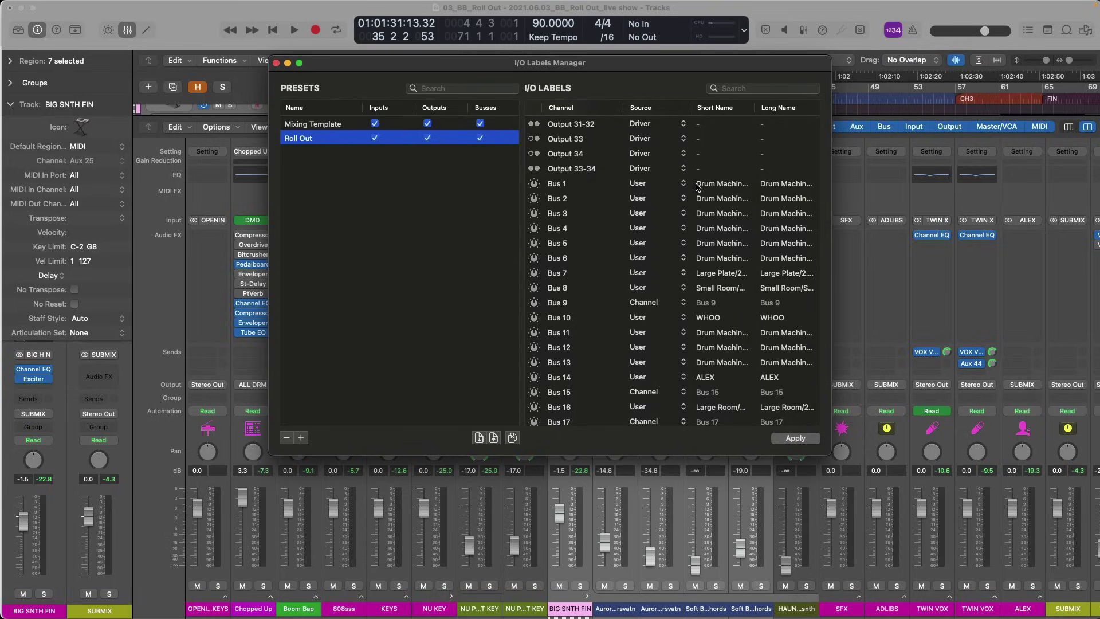
scroll(701, 231, "down", 9)
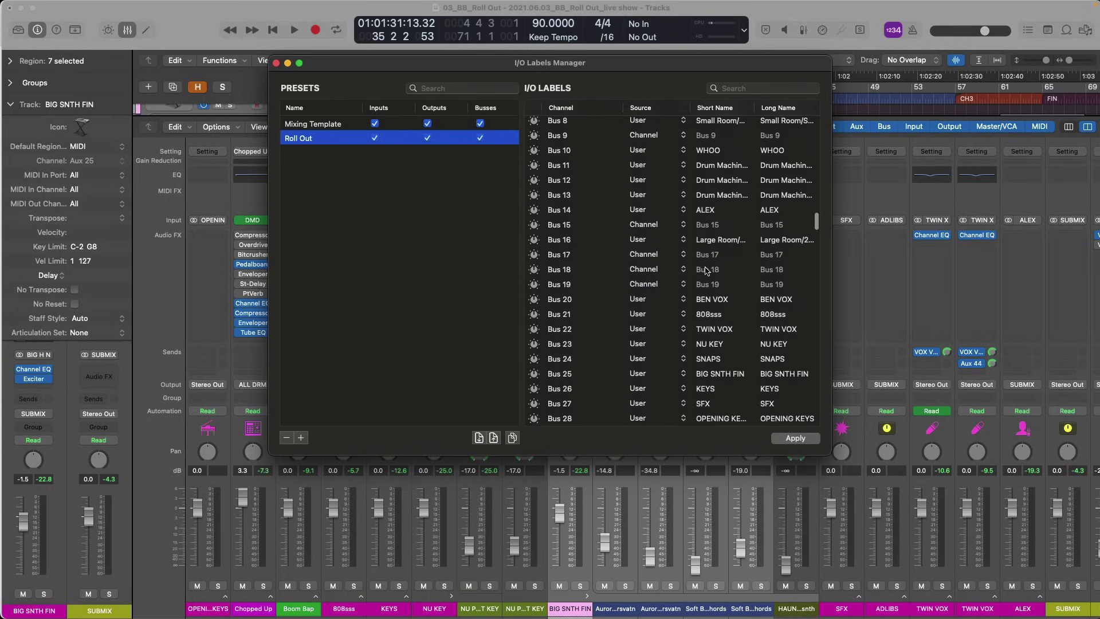
scroll(719, 244, "down", 9)
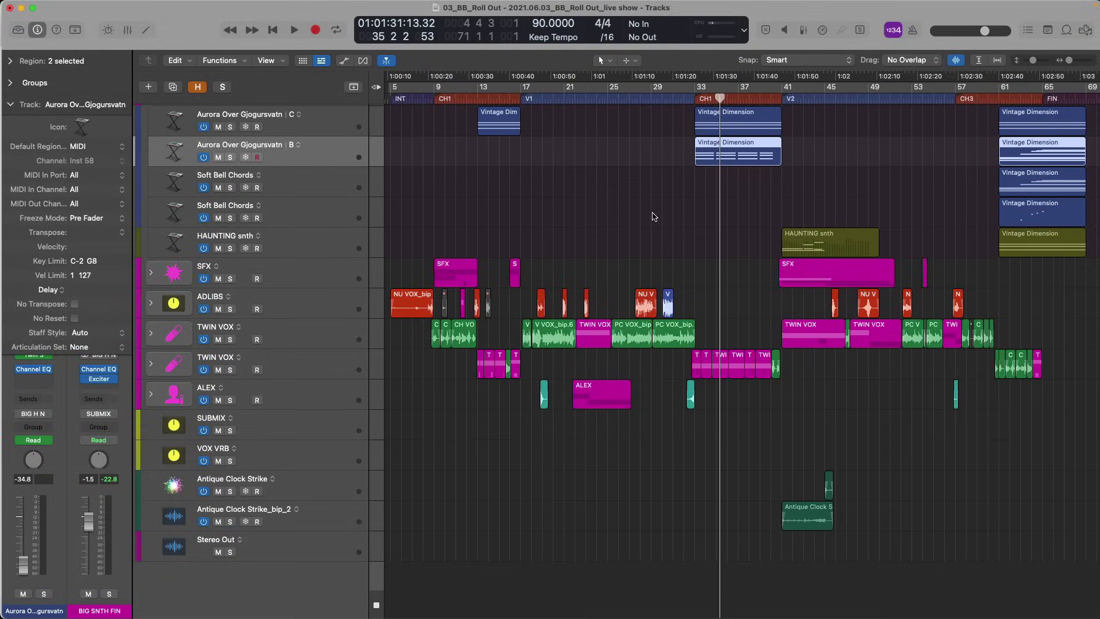
Step: Jump to the 808sss track with a PlugSearch track search for '808'
key("ctrl+alt+t")
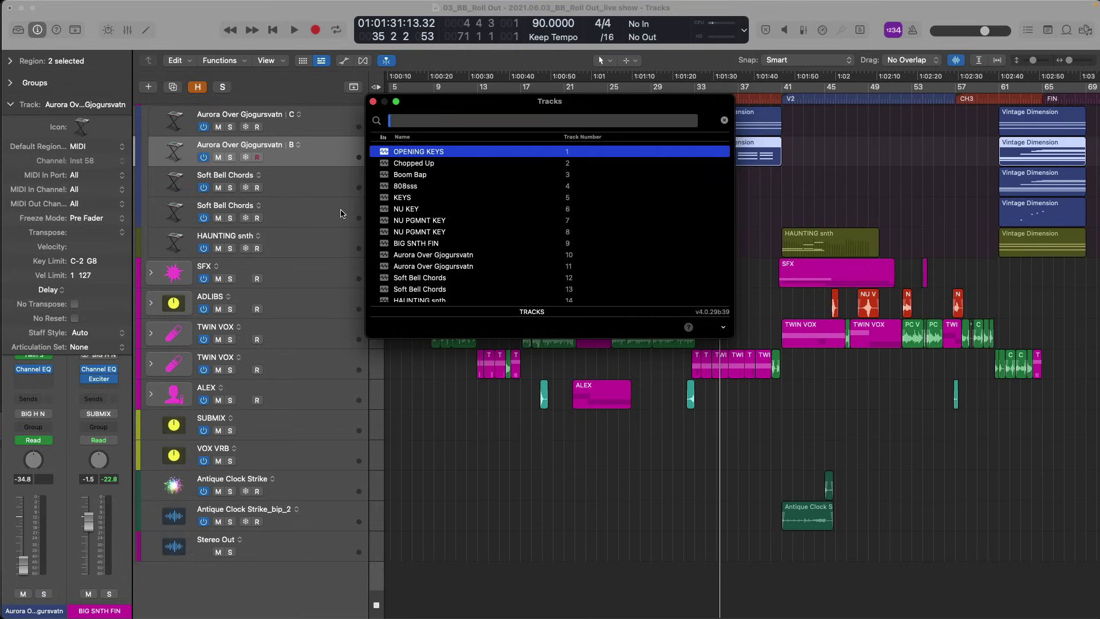
type("808")
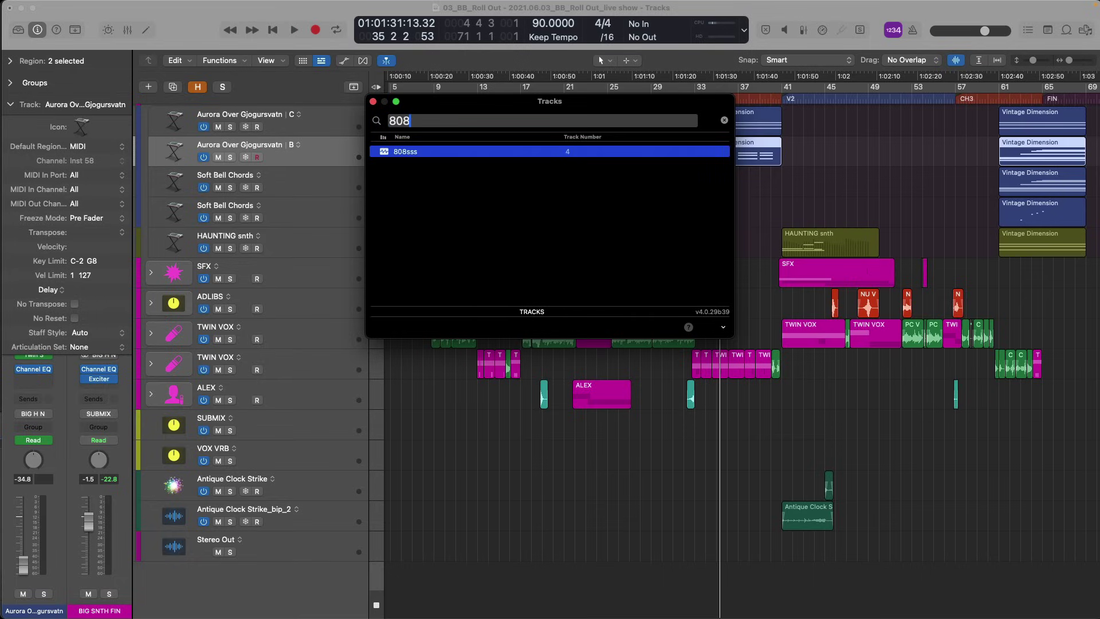
key("Return")
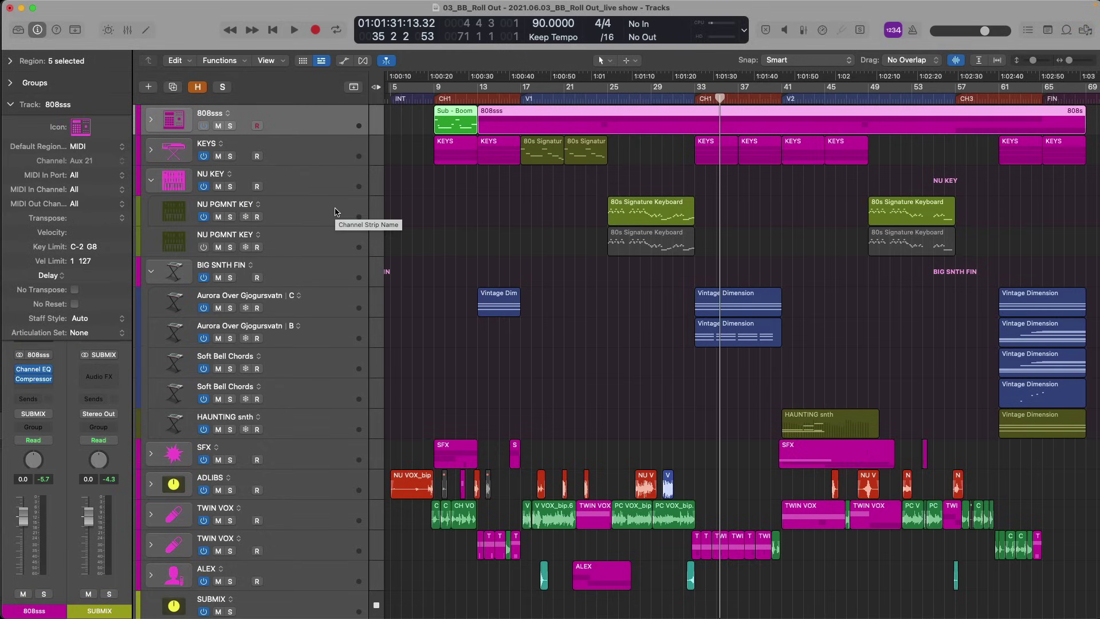
Step: Search tracks for 'socal', find no match, and dismiss the search
key("ctrl+t")
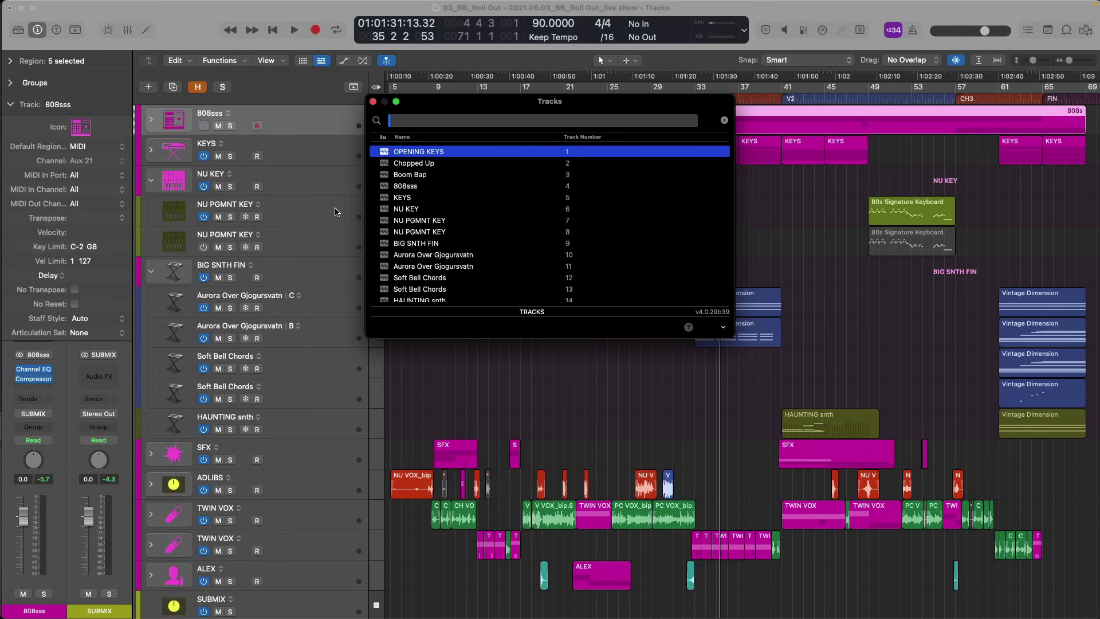
type("socal")
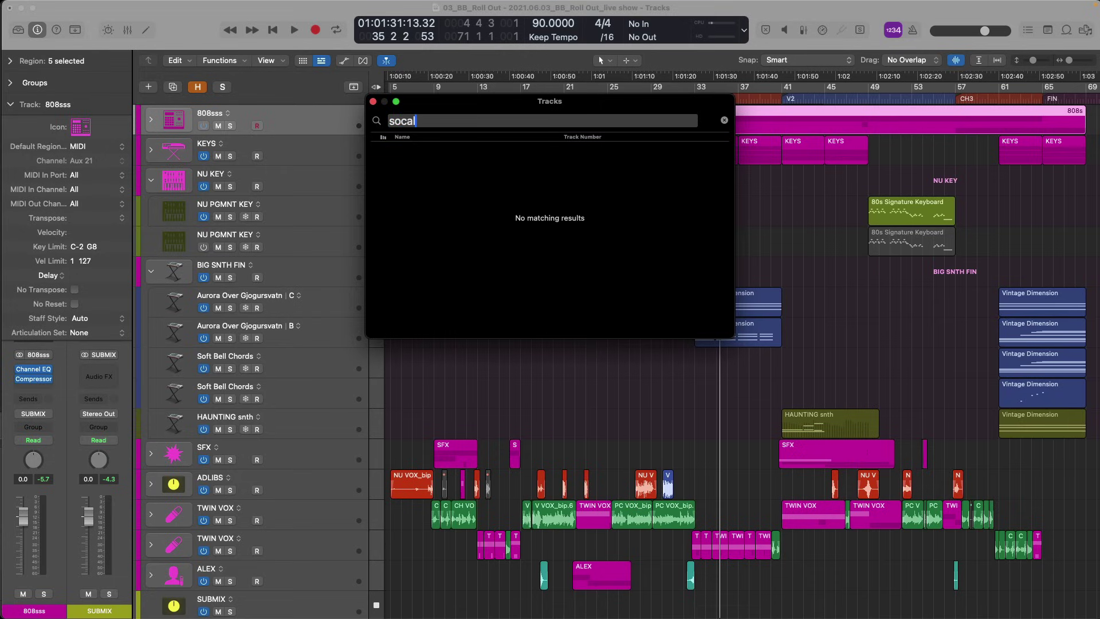
key("Escape")
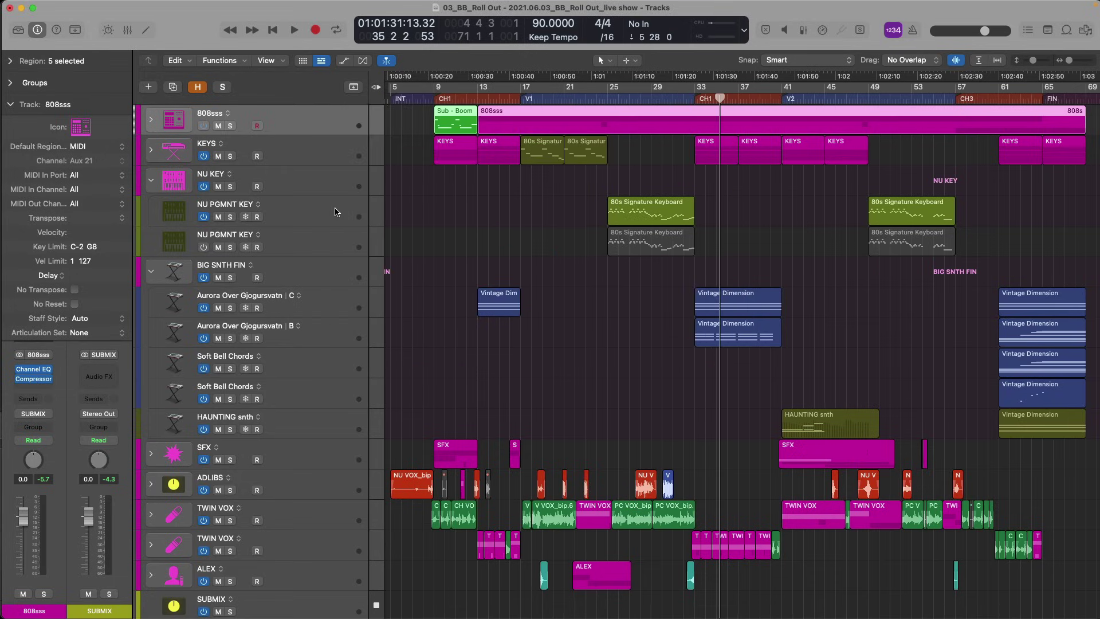
Step: Create a new Drummer track and hide the Library and Drummer editor
key("alt+super+n")
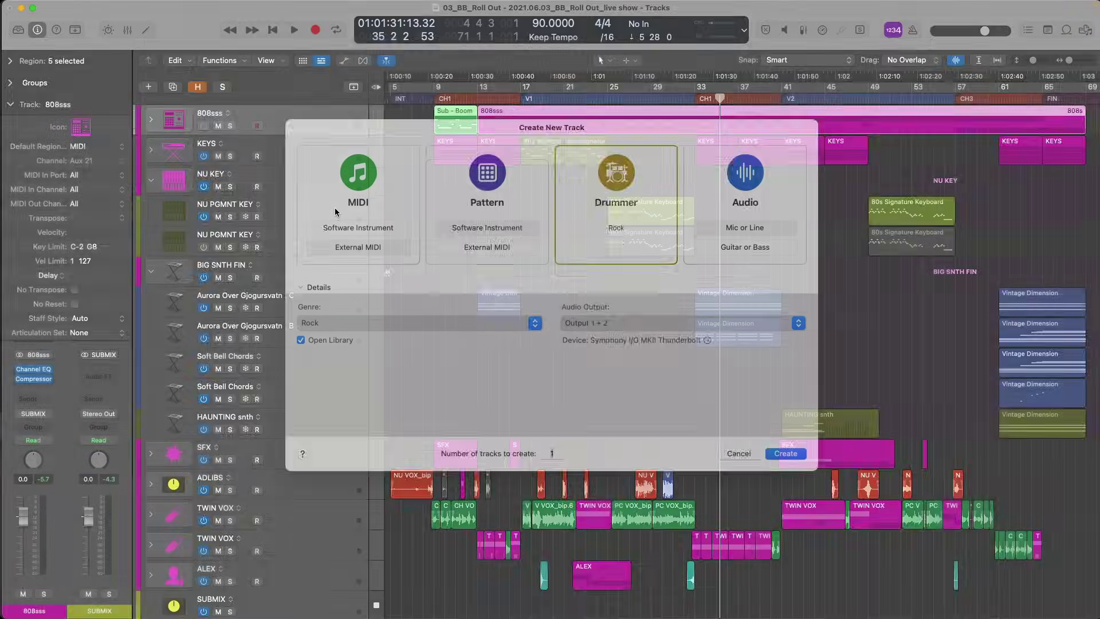
key("Return")
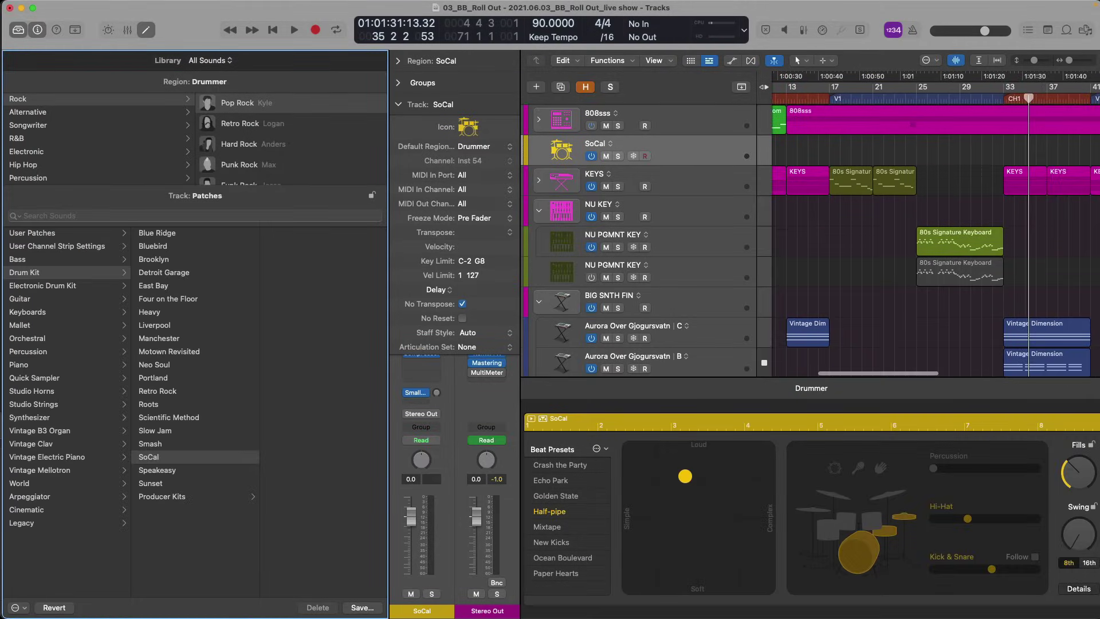
key("y")
key("e")
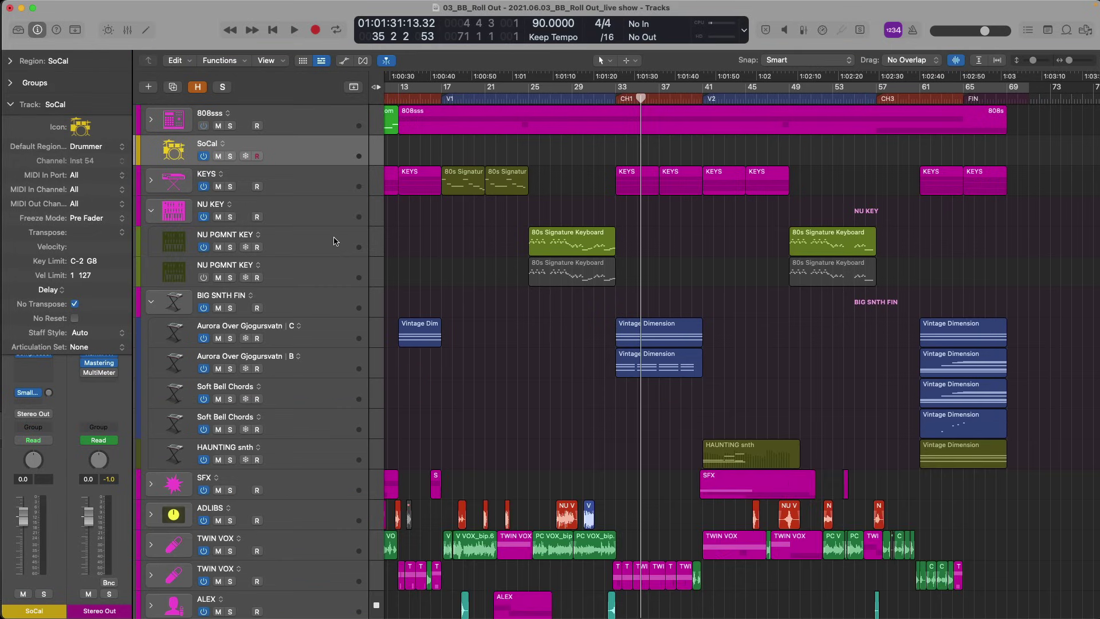
Step: Jump to the new SoCal track via track search, then scroll back to the arrangement's top
key("ctrl+alt+t")
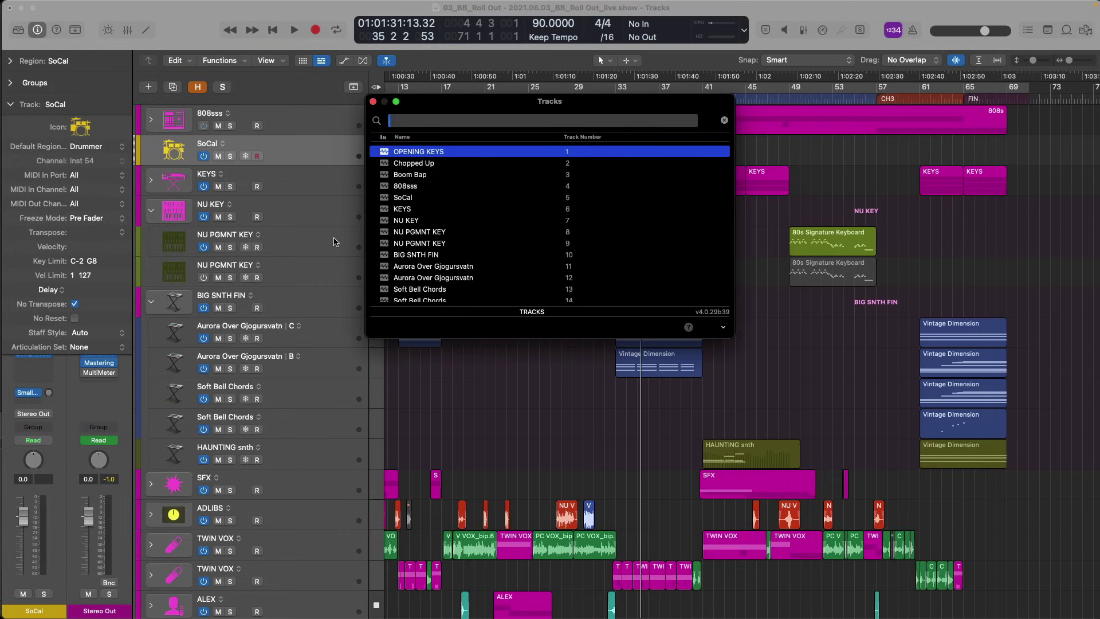
type("socal")
key("Return")
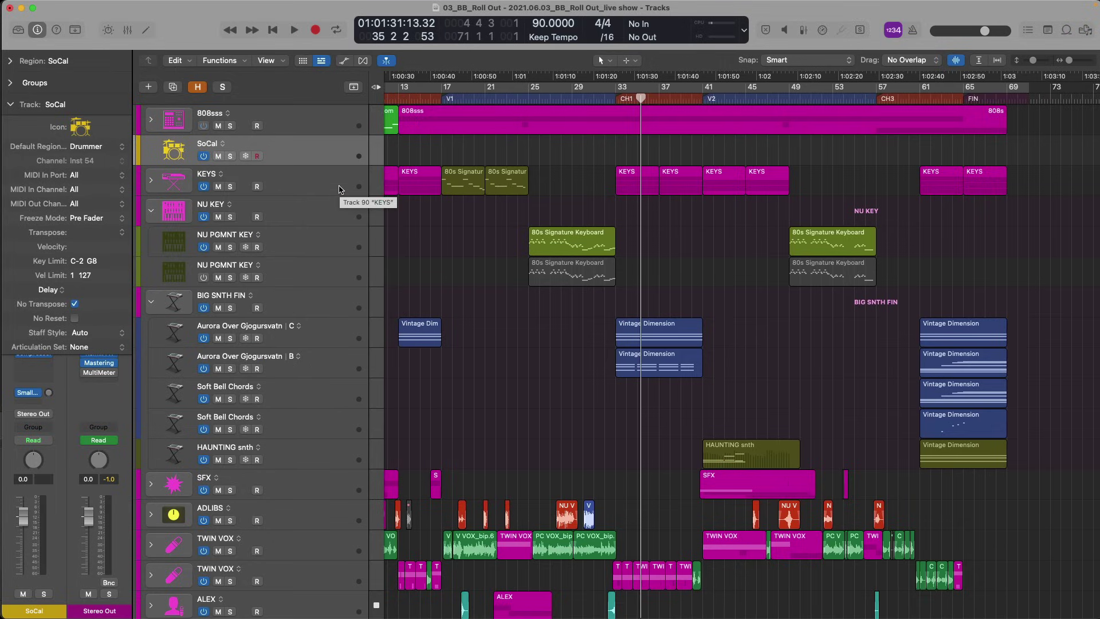
scroll(482, 229, "up", 3)
scroll(481, 229, "left", 2)
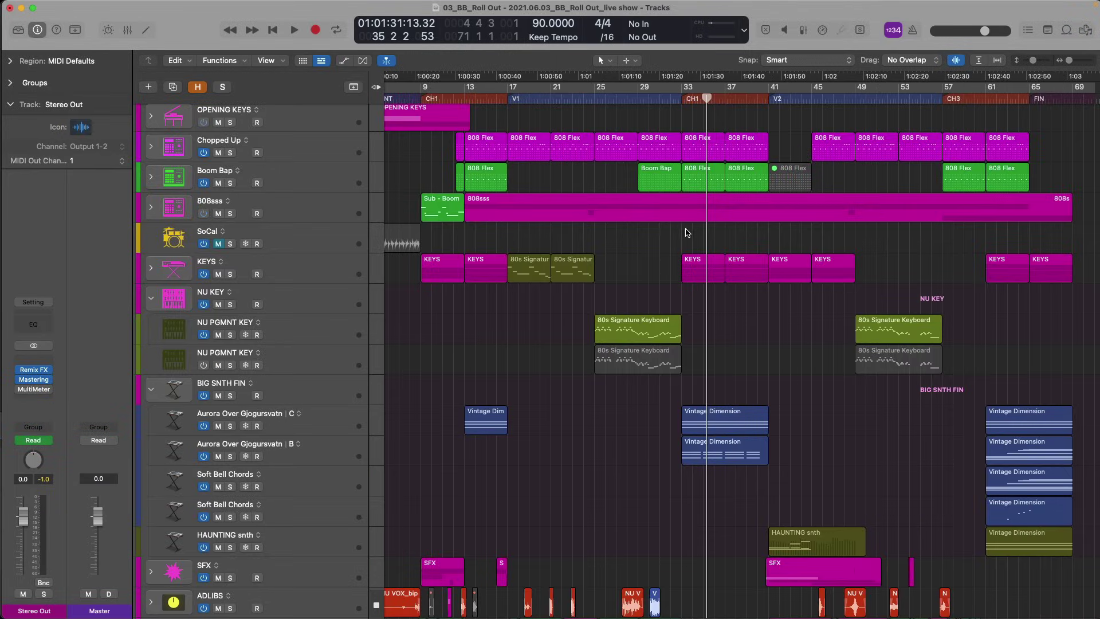
Step: Open PlugSearch's Control Grids window and move it aside
mouse_move(1015, 4)
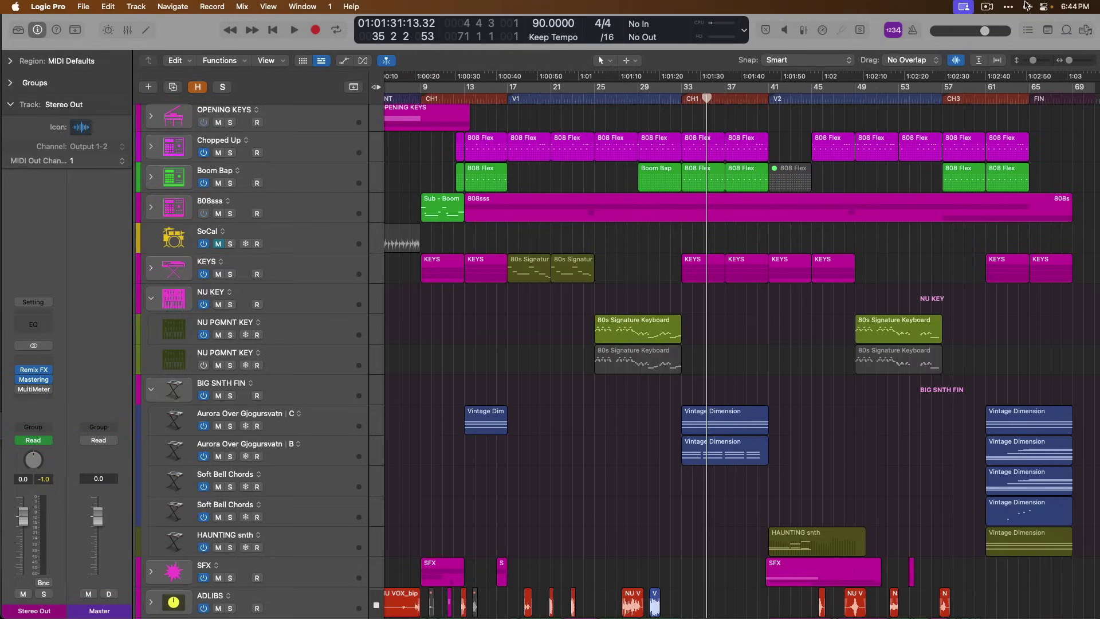
left_click(1026, 6)
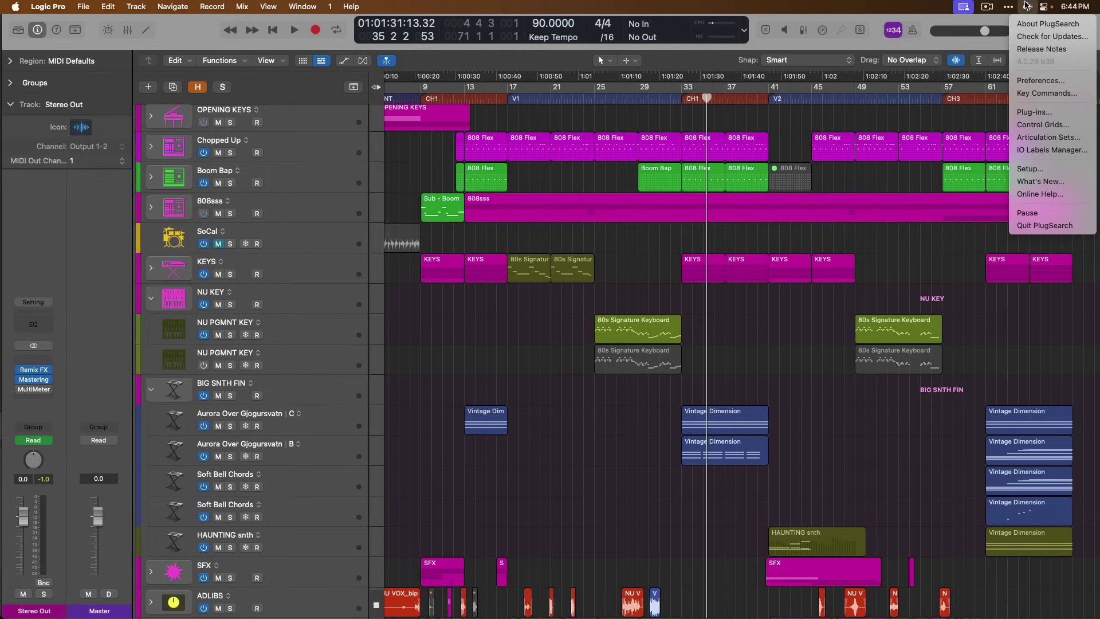
left_click(1037, 126)
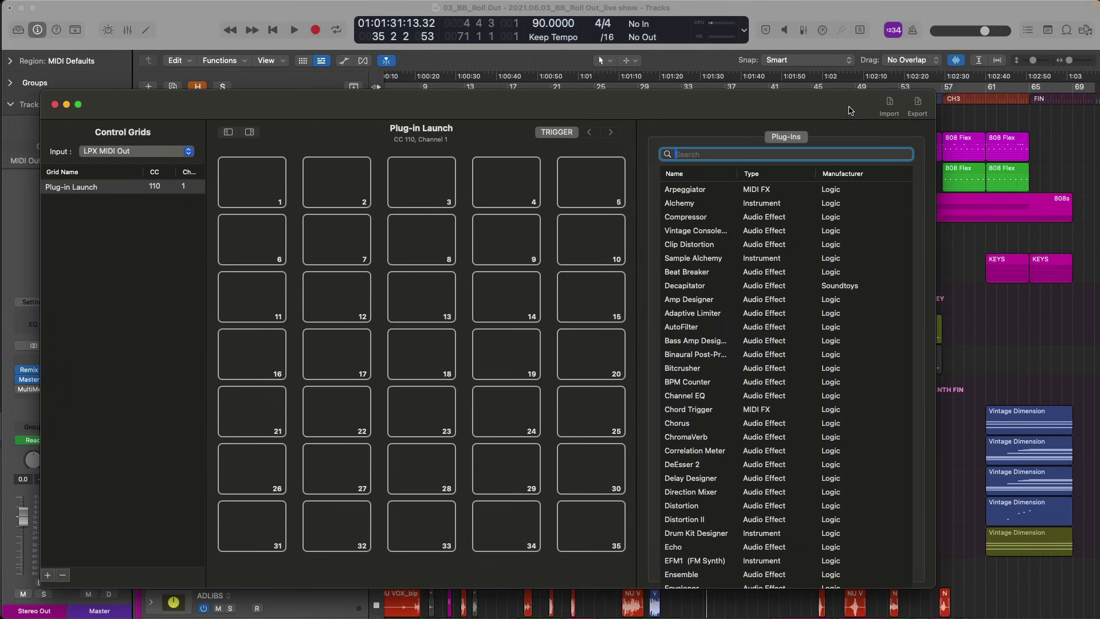
left_click_drag(848, 110, 962, 87)
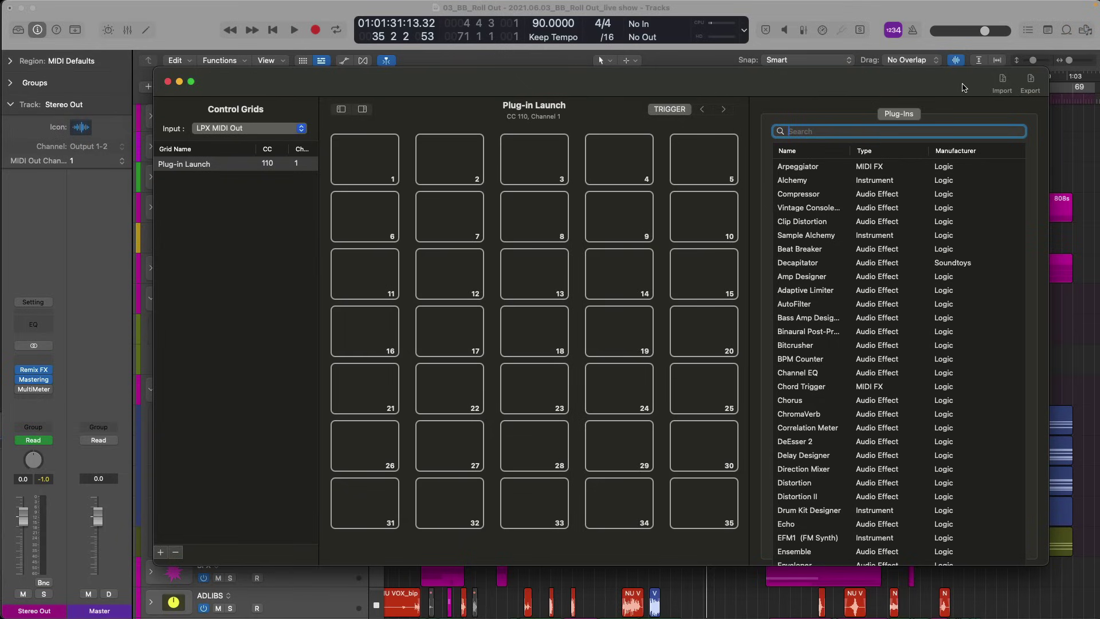
Step: Name the grid 'Plug-in Launch' on CC 110, MIDI channel 1, keeping LPX MIDI Out input
double_click(561, 105)
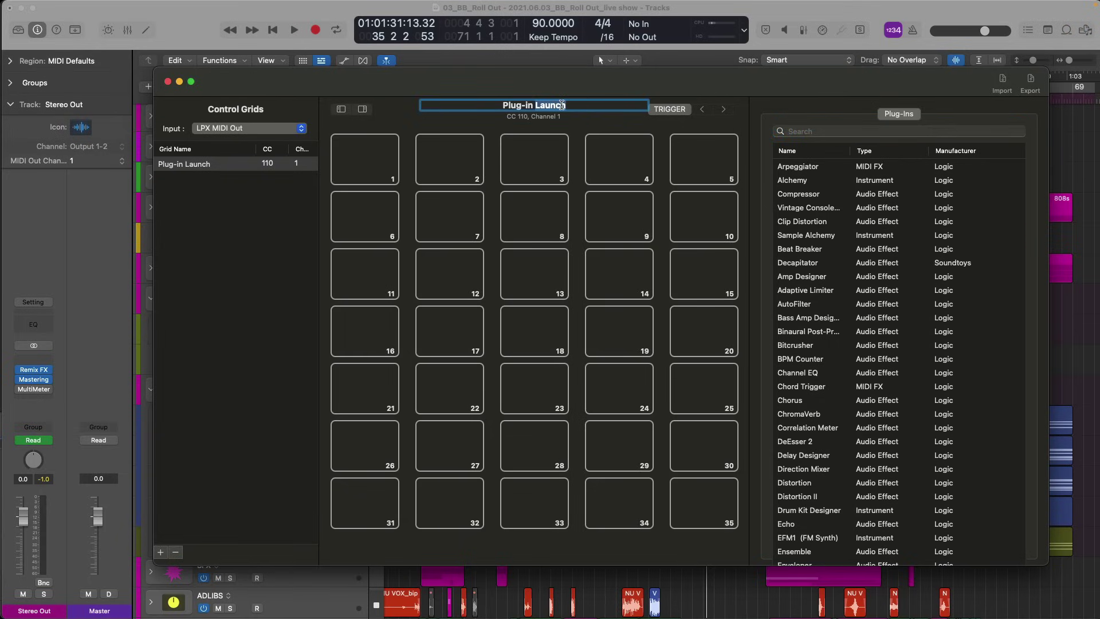
key("BackSpace")
type("Launch")
key("Return")
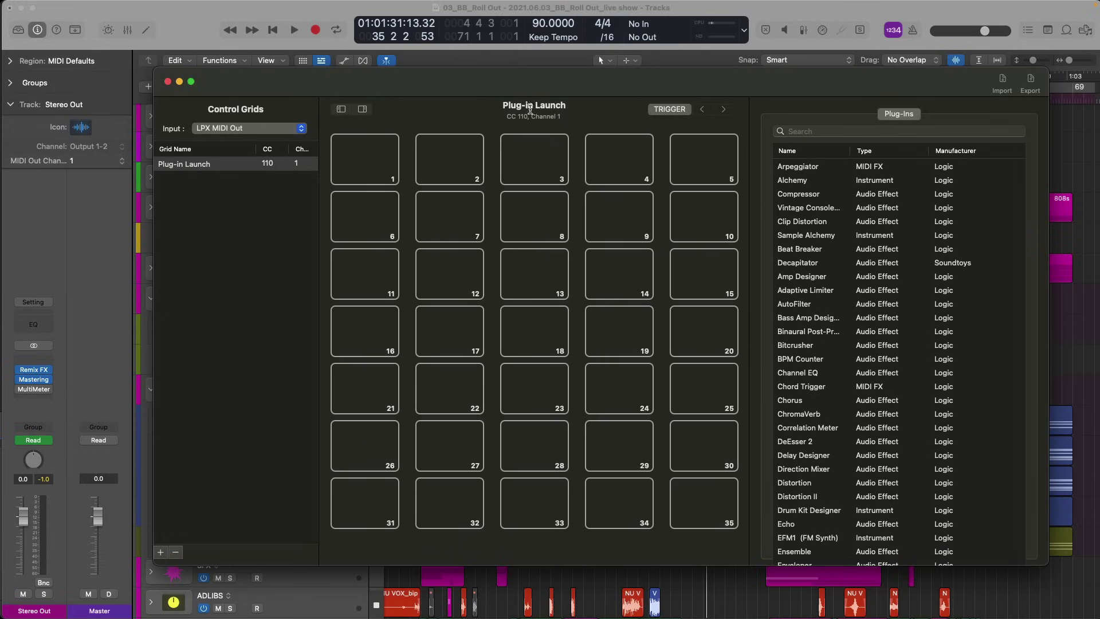
double_click(268, 164)
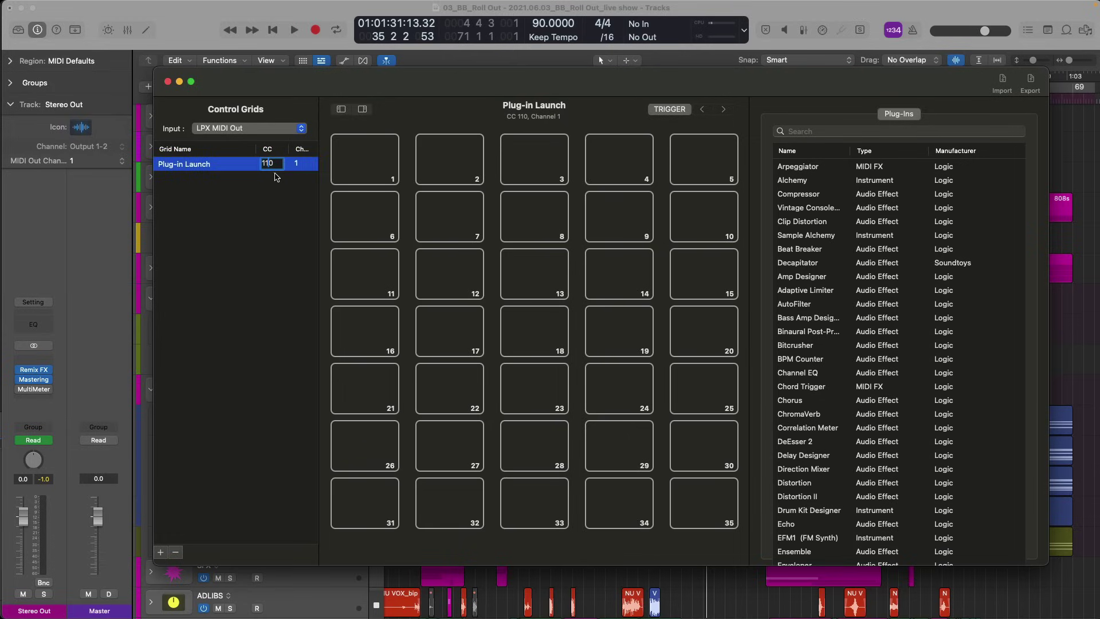
key("Return")
double_click(296, 165)
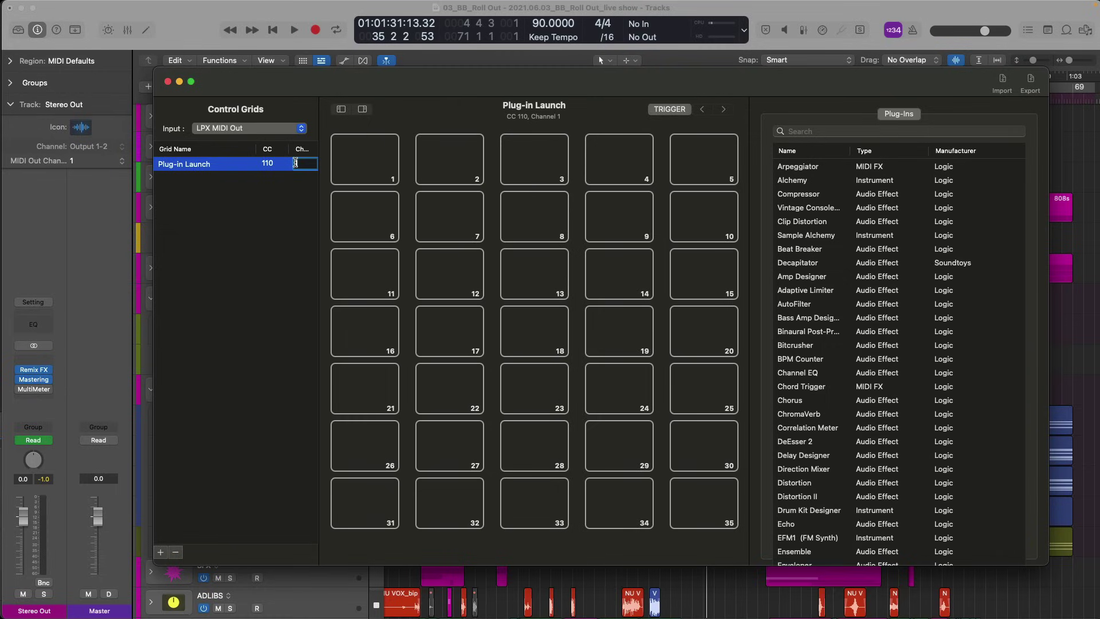
type("1")
key("Return")
left_click(290, 132)
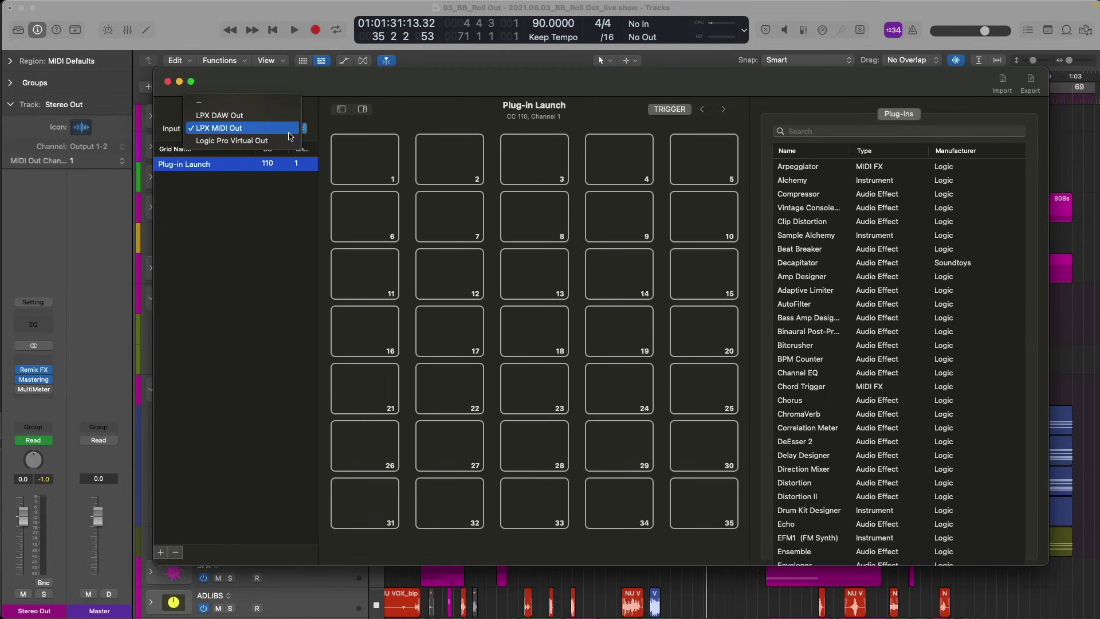
left_click(405, 115)
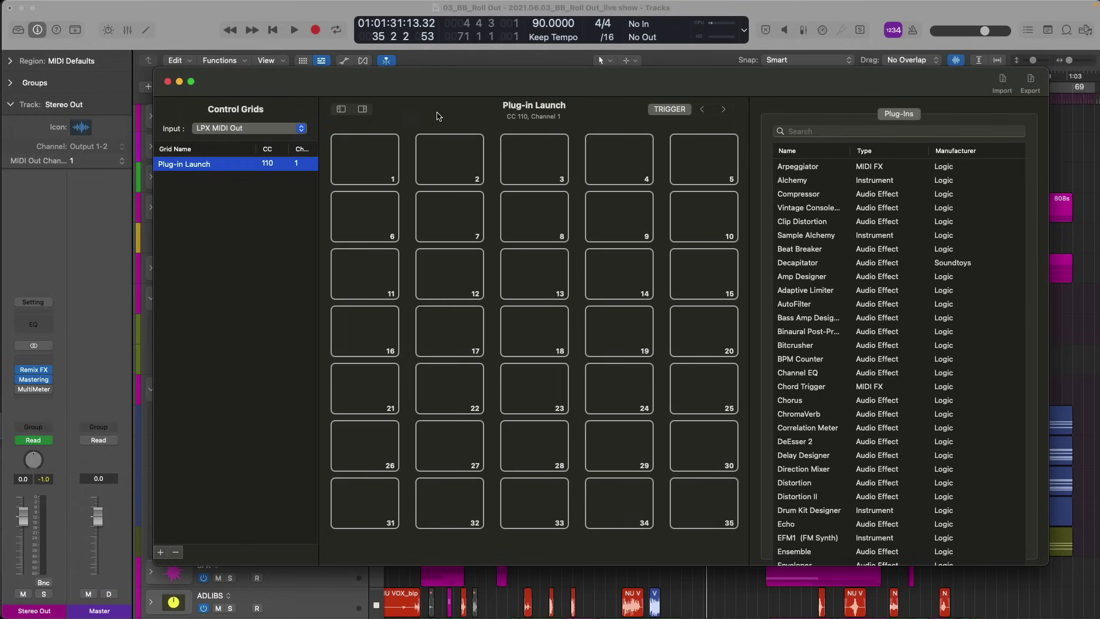
Step: Place Compressor, Clip Distortion, Sample Alchemy and Beat Breaker on pads 1–4
left_click_drag(793, 193, 380, 159)
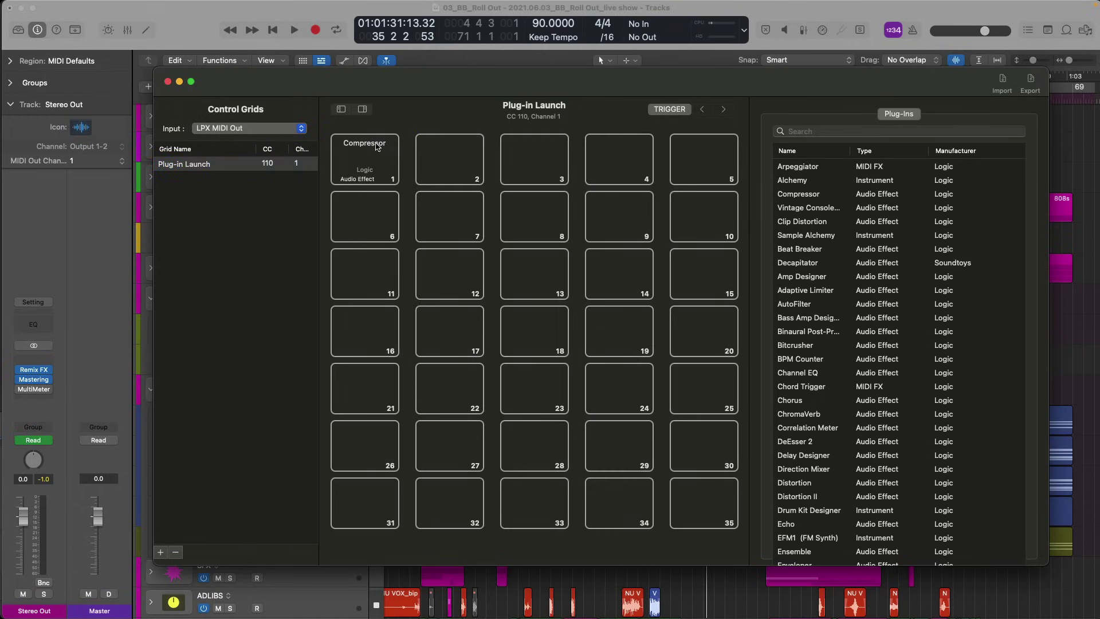
left_click_drag(796, 222, 450, 163)
left_click_drag(802, 235, 544, 156)
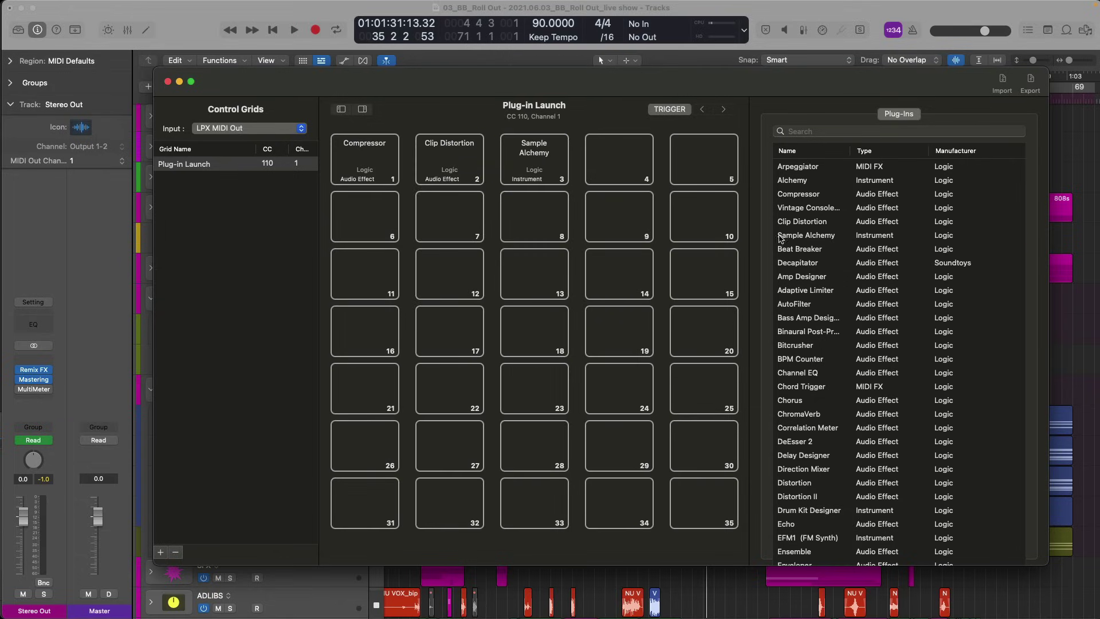
left_click_drag(797, 249, 622, 150)
left_click_drag(582, 85, 840, 80)
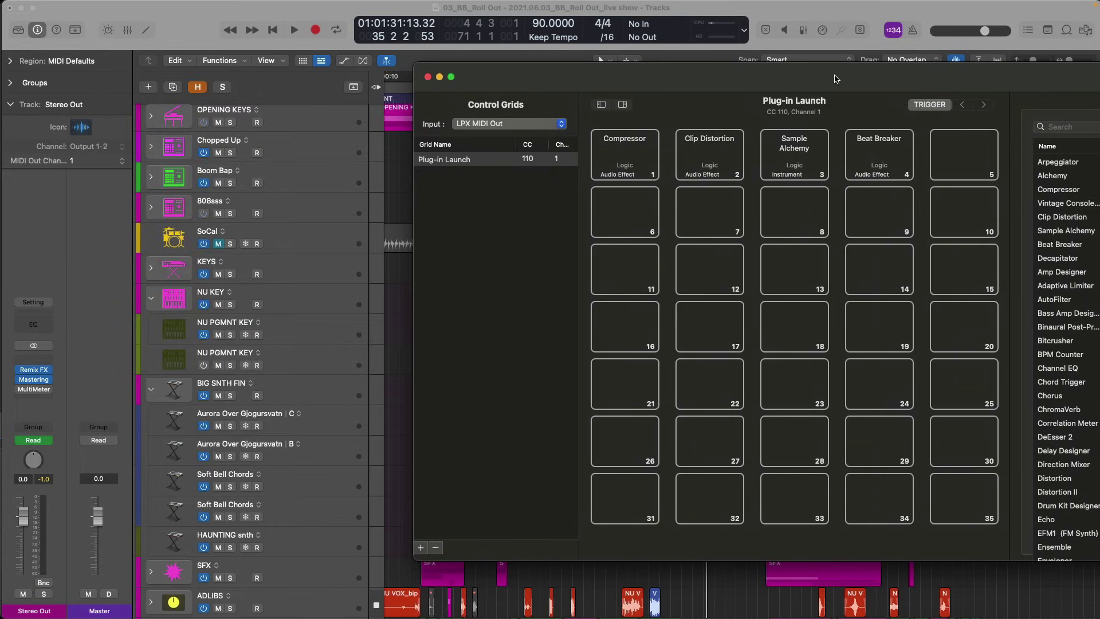
Step: Select the SoCal track and show its channel strip beside the grid
left_click(350, 232)
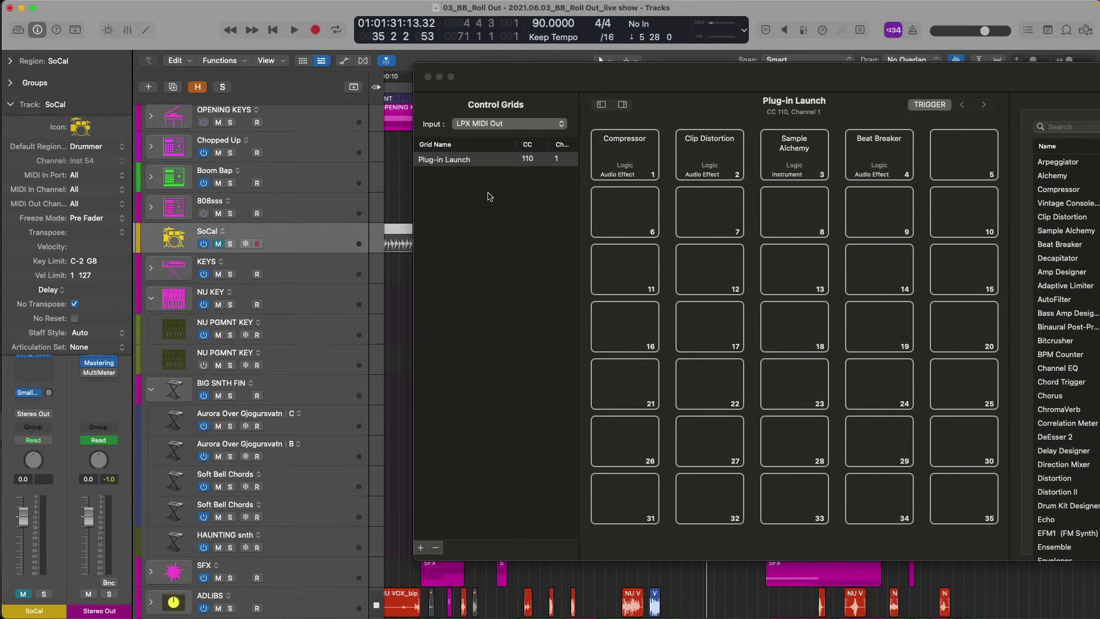
left_click(11, 107)
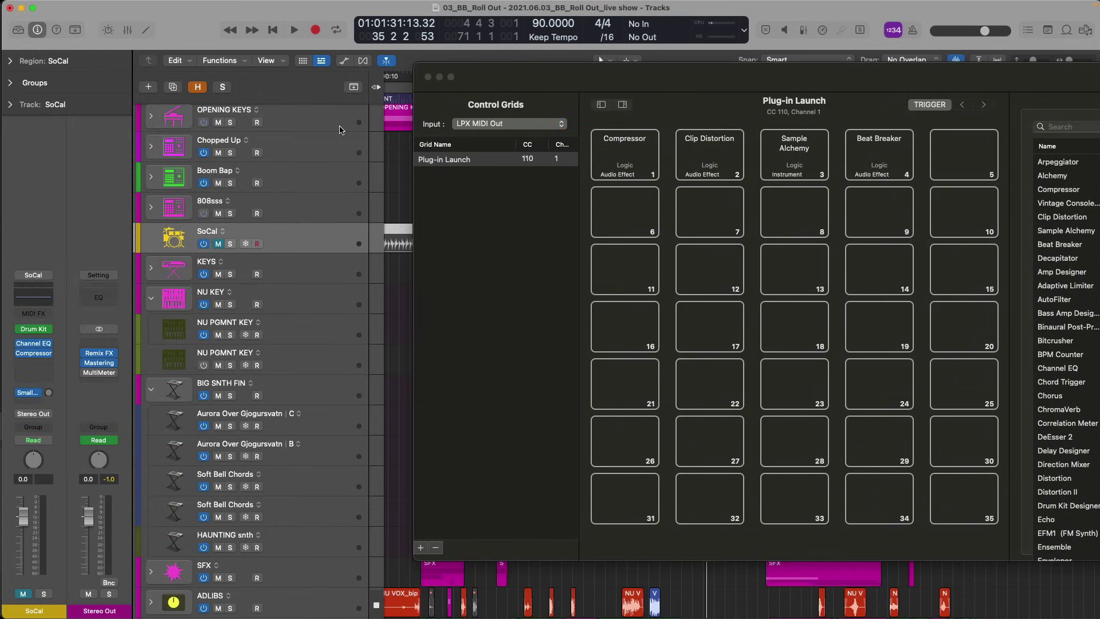
left_click_drag(669, 80, 589, 76)
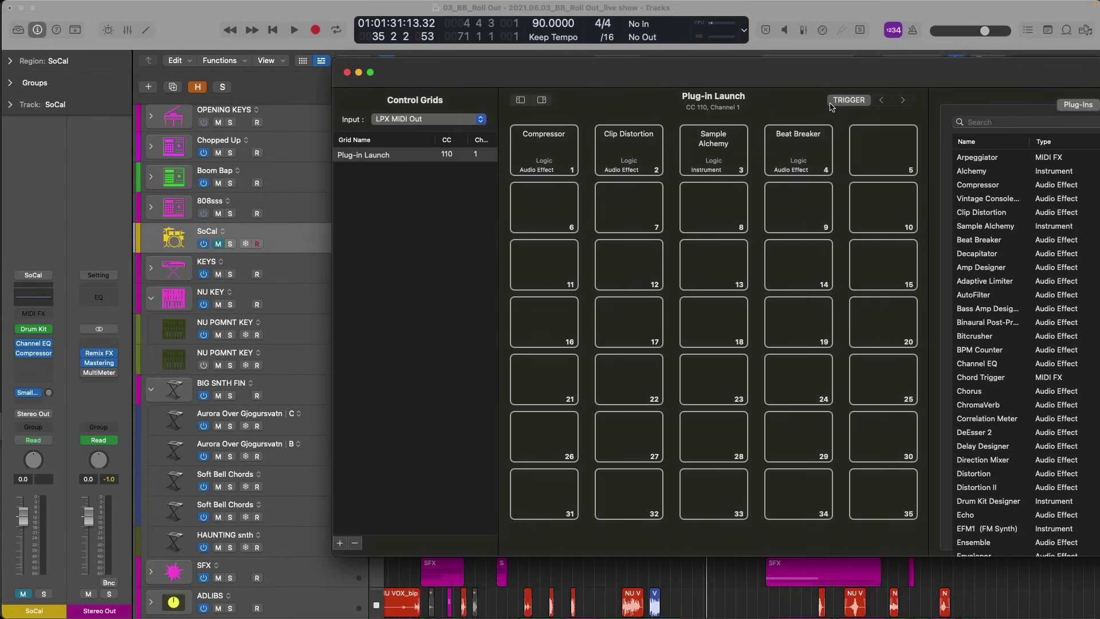
Step: Enable pad triggering and insert Compressor and Beat Breaker on SoCal from the grid
left_click(848, 101)
left_click(560, 147)
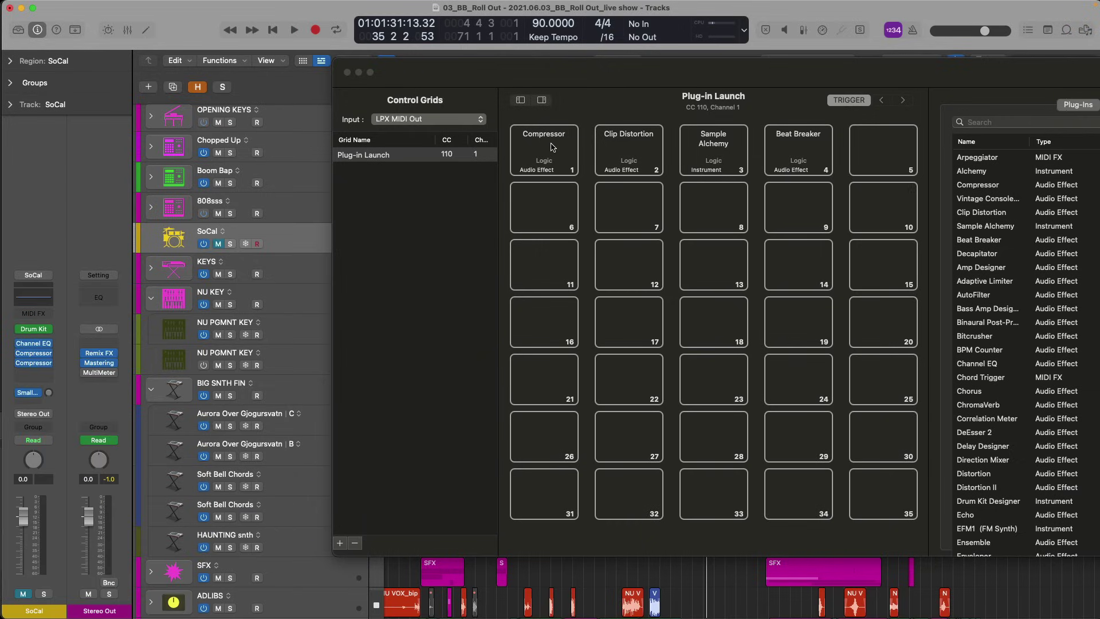
left_click(801, 149)
Step: Filter the plug-in list by 'midi' and assign Chord Trigger to pad 5
left_click_drag(808, 85, 679, 76)
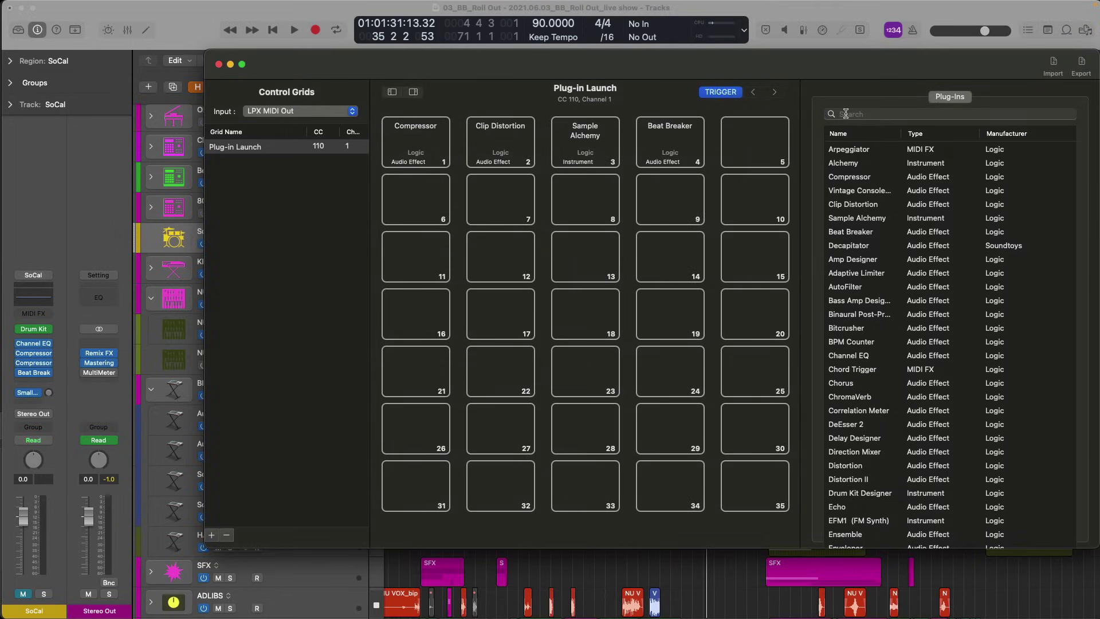
left_click(846, 114)
type("midi")
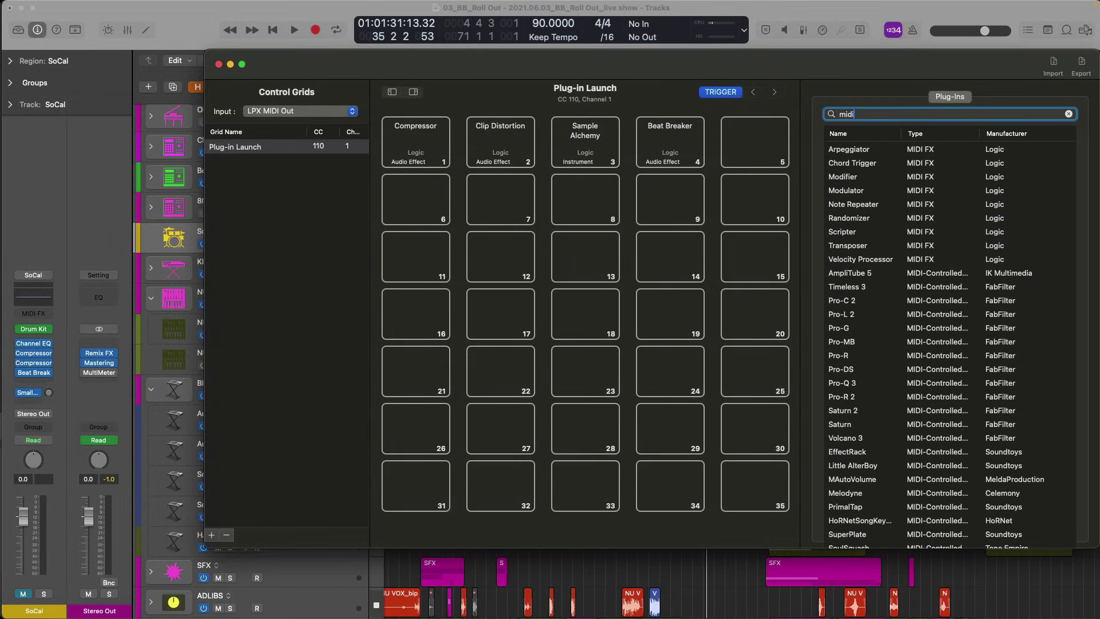
left_click_drag(852, 164, 751, 151)
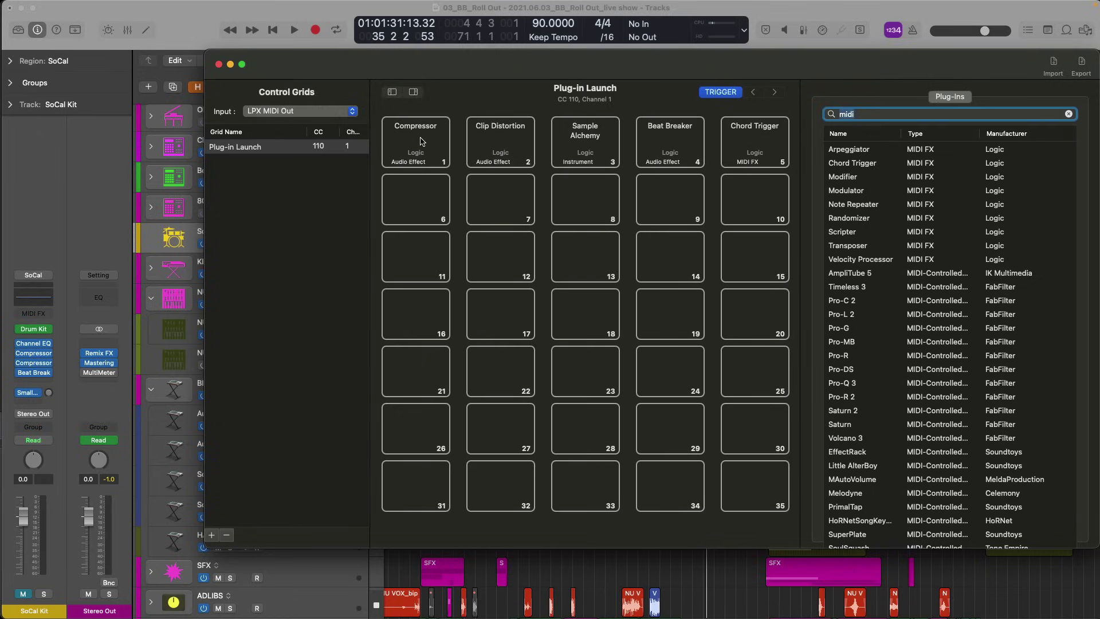
Step: Turn off grid triggering, move Compressor to pad 7 and Clip Distortion to pad 1
left_click(723, 95)
left_click_drag(417, 141, 519, 218)
left_click_drag(510, 157, 418, 143)
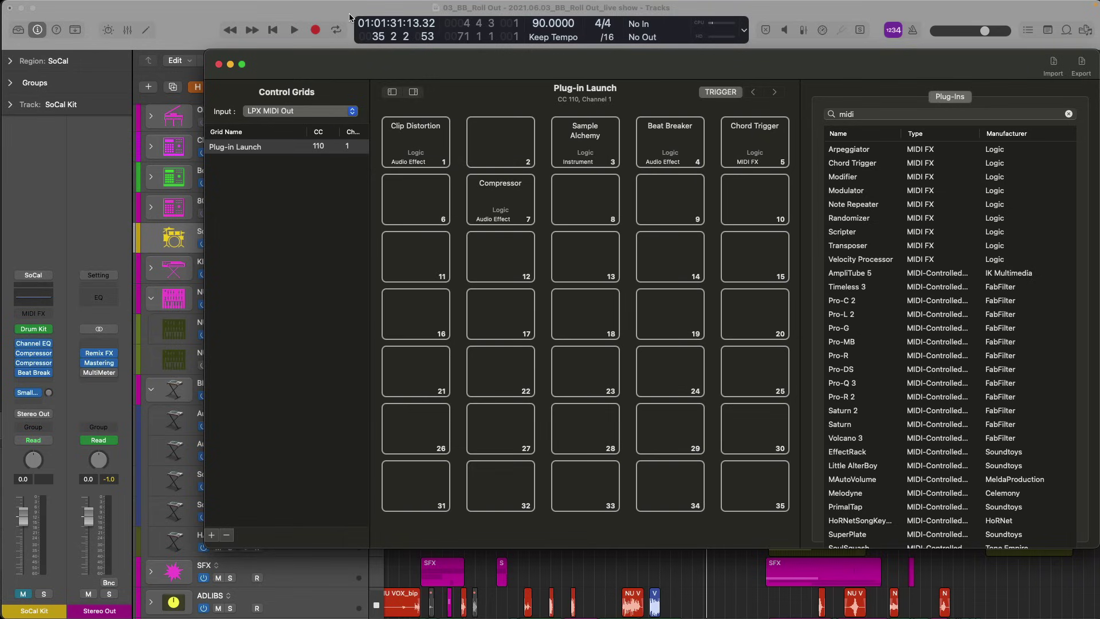
Step: Close the control grid and insert Clip Distortion after Beat Breaker on SoCal Kit, closing its window
left_click(219, 64)
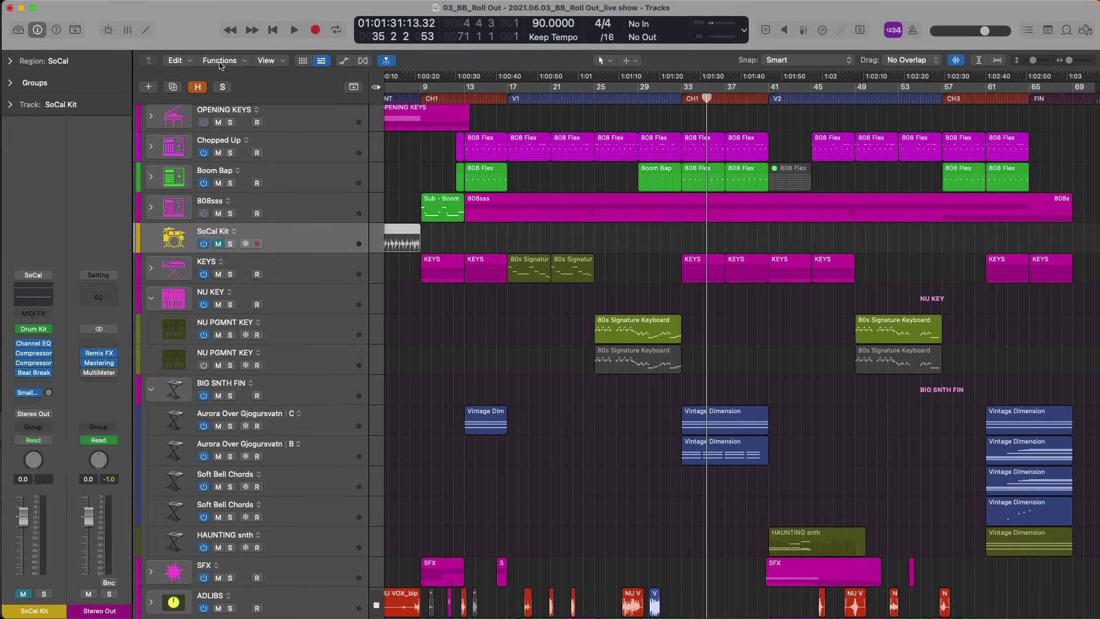
left_click(34, 382)
left_click(172, 470)
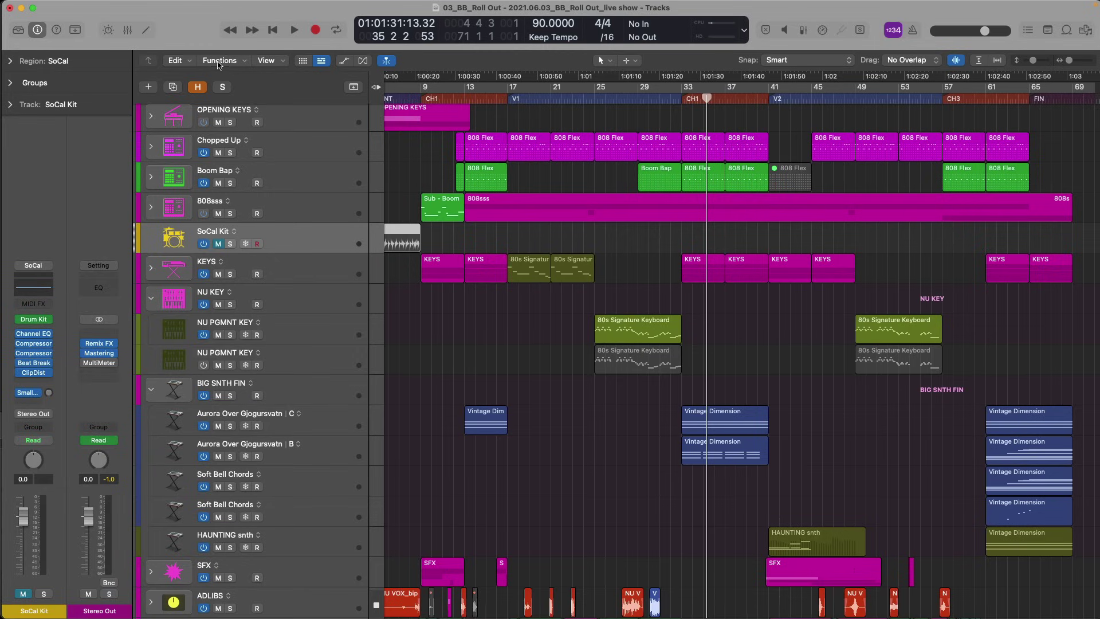
key("v")
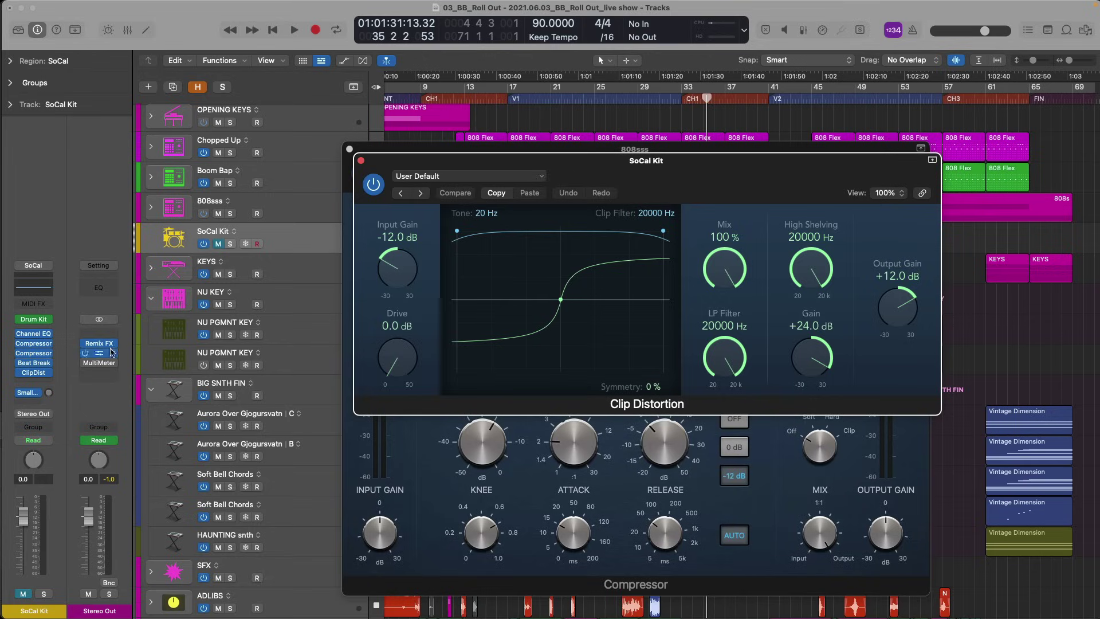
left_click(361, 163, "alt")
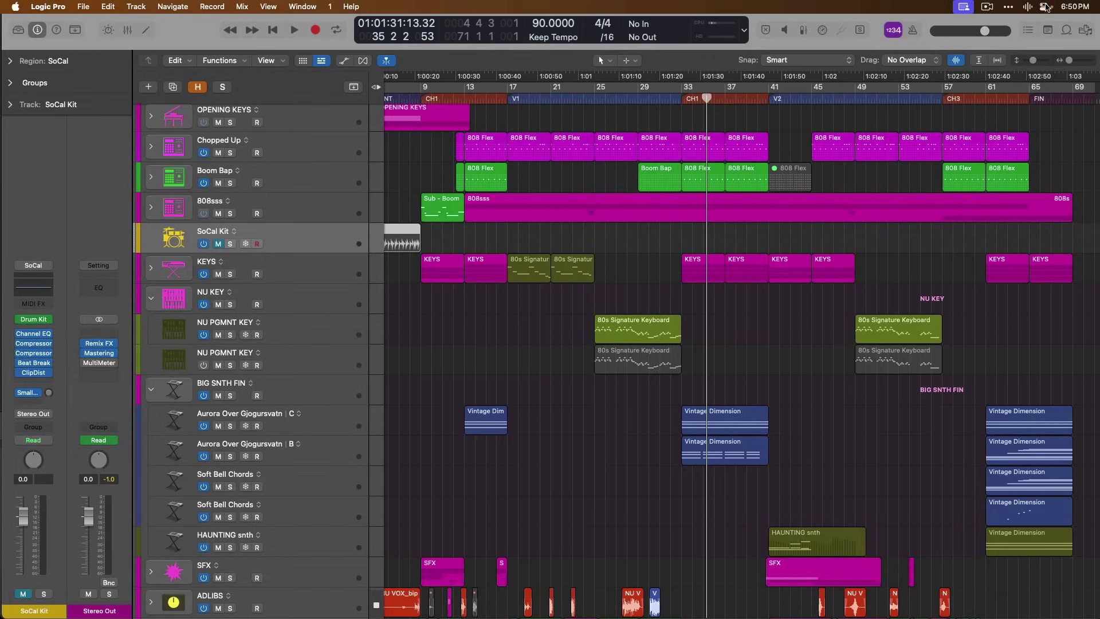
Step: In PlugSearch's Plug-ins manager, change Alchemy's first category from Synth to Sound Design
left_click(1027, 7)
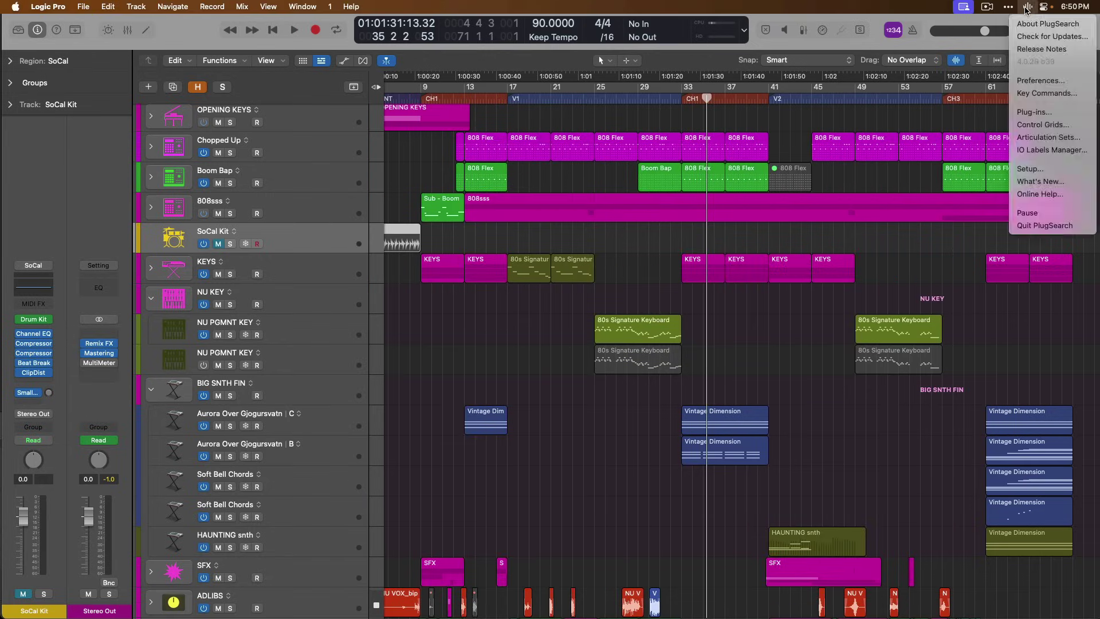
left_click(1062, 113)
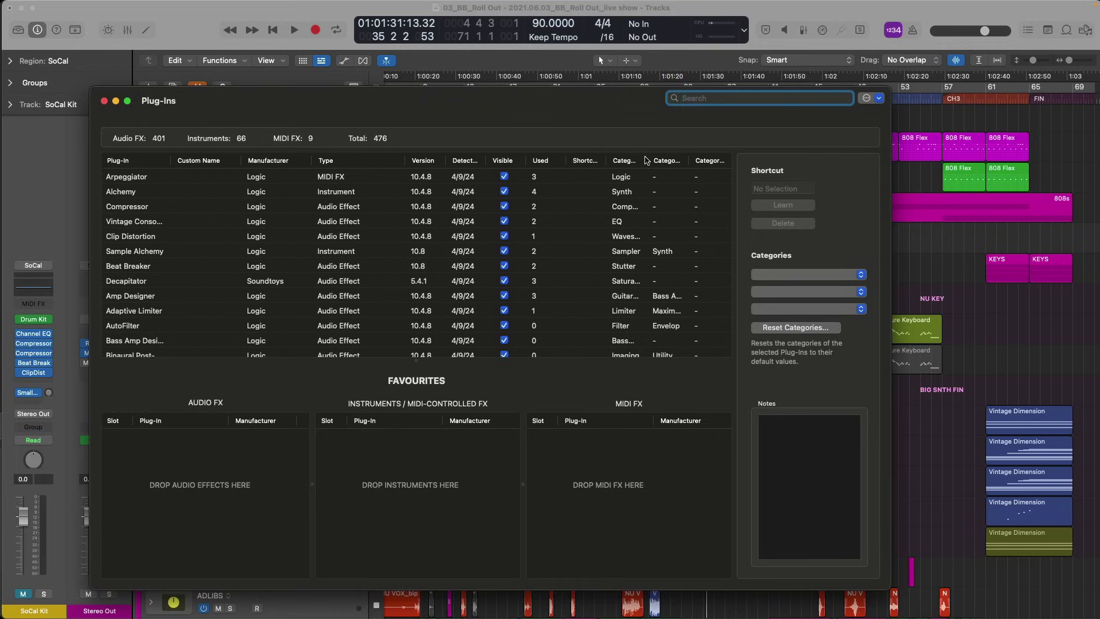
left_click(389, 191)
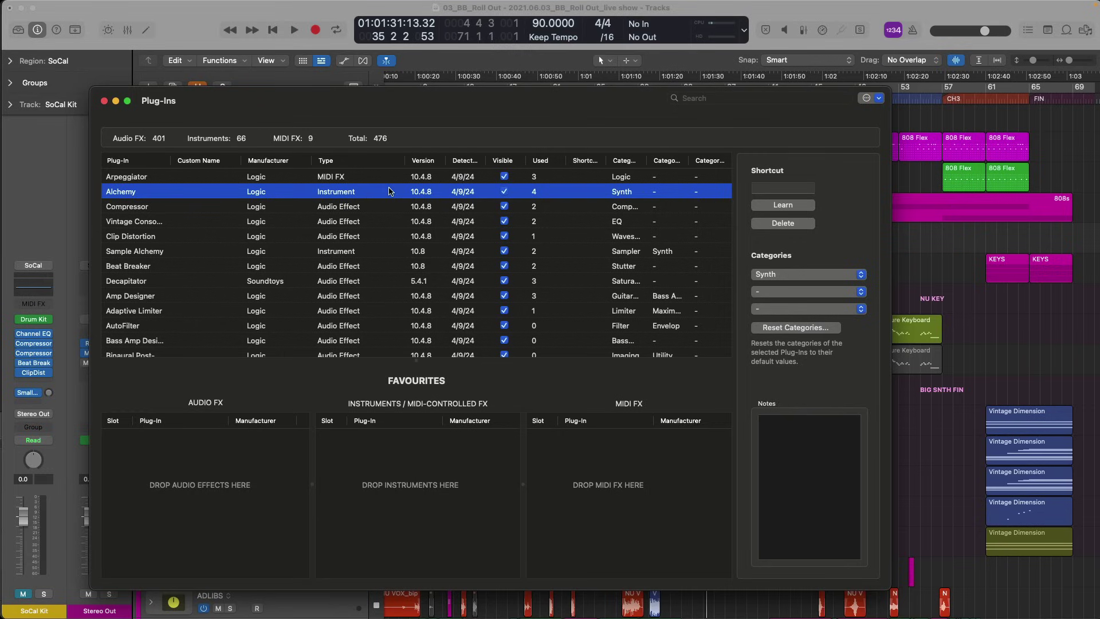
left_click(785, 296)
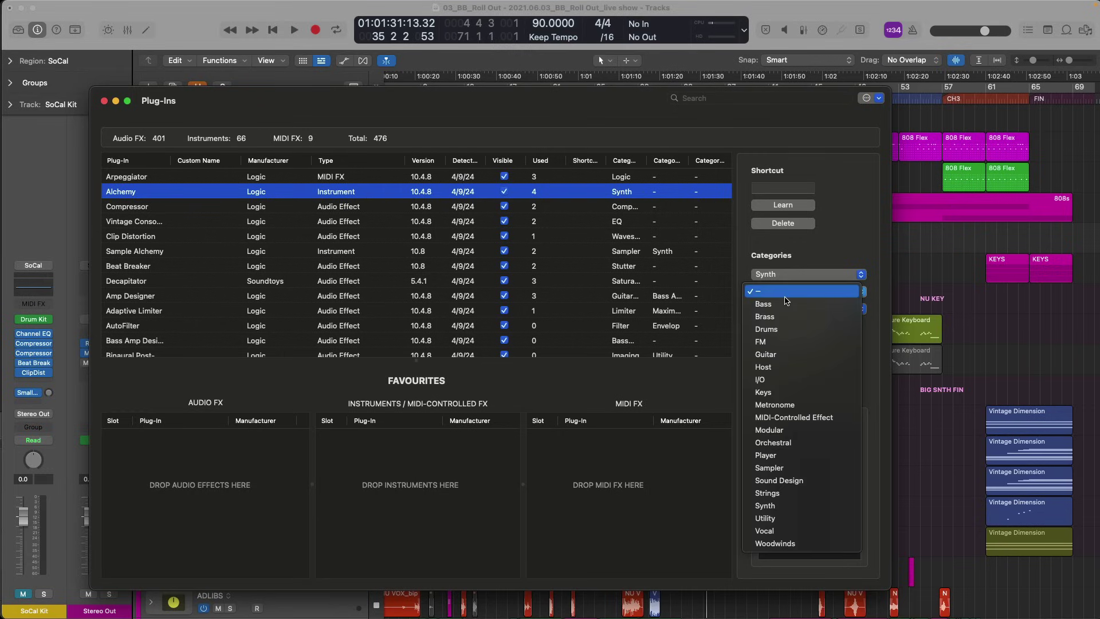
left_click(821, 253)
left_click(823, 275)
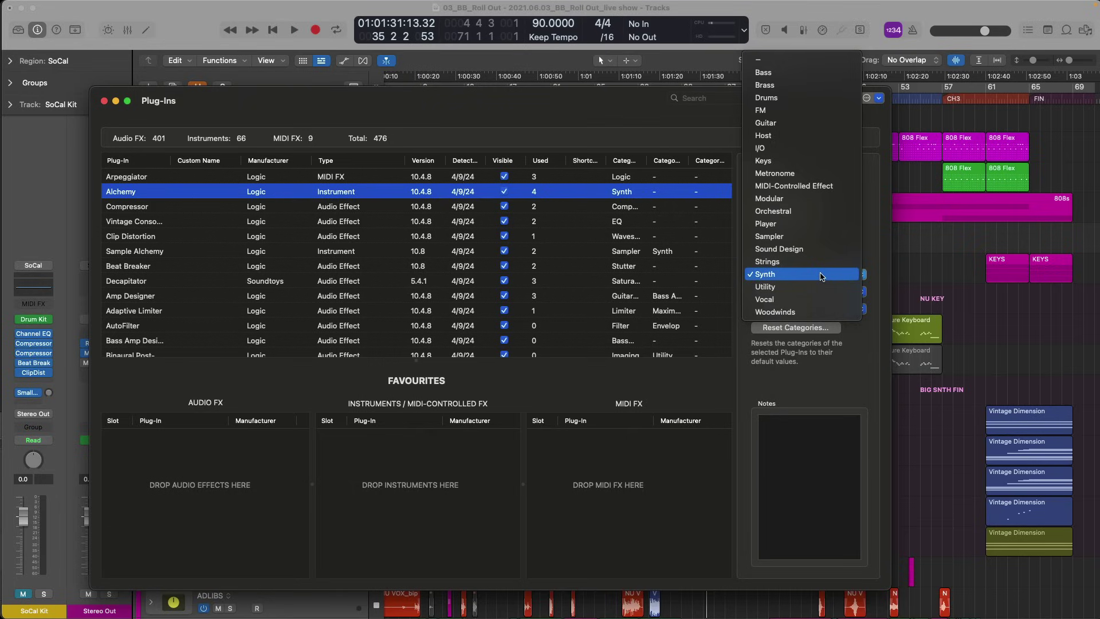
left_click(825, 250)
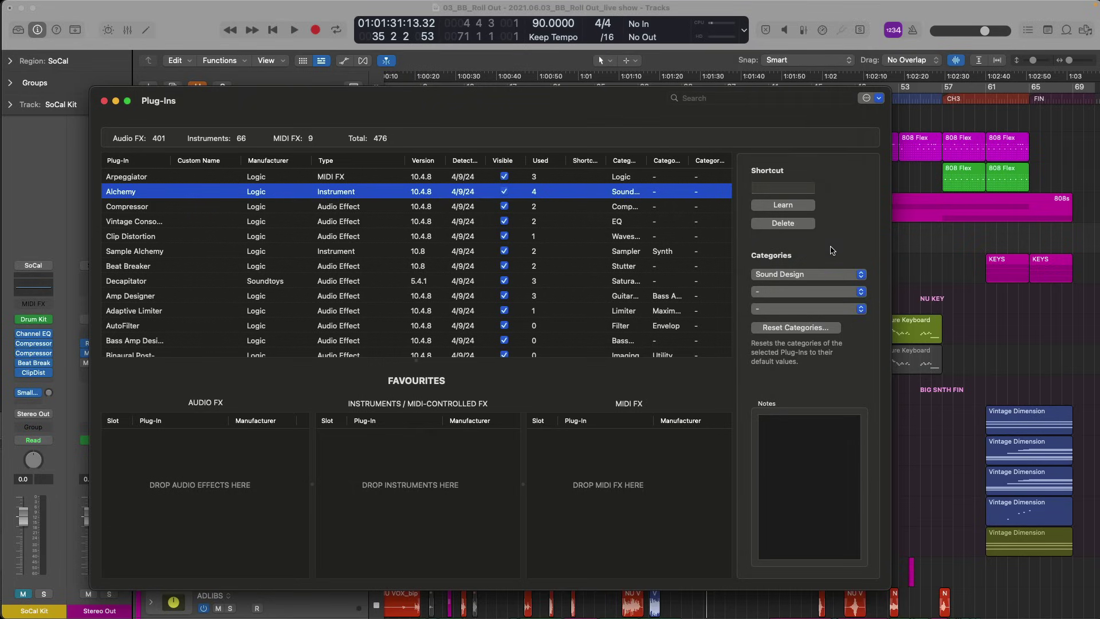
left_click_drag(648, 161, 685, 161)
left_click_drag(385, 100, 738, 99)
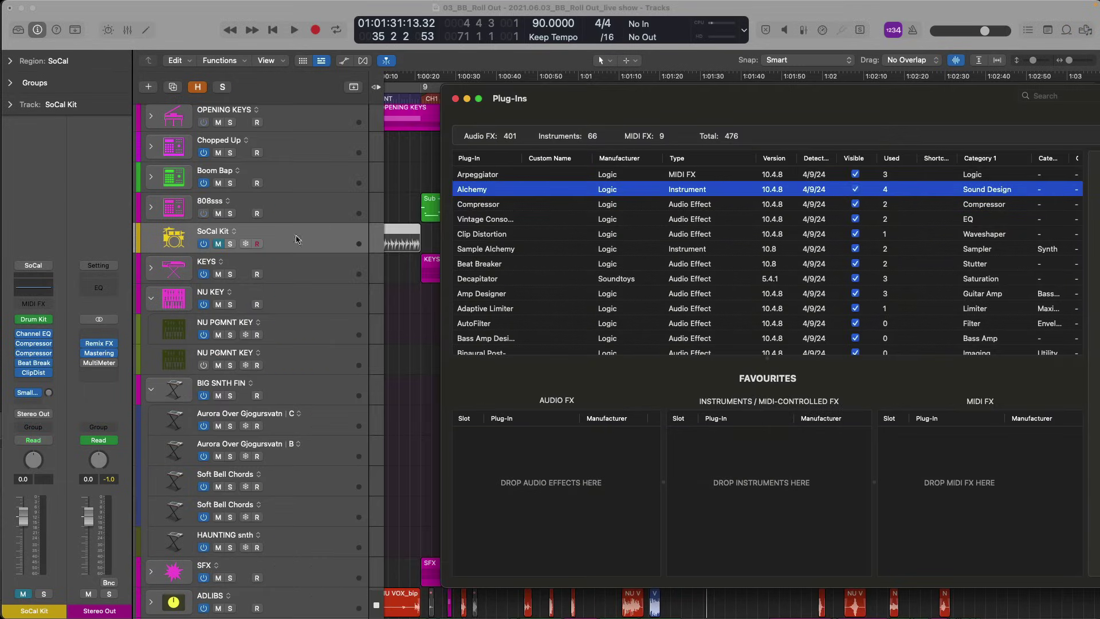
Step: Check that Alchemy appears under Sound Design in SoCal Kit's instrument browser, then reopen the manager
left_click(51, 322)
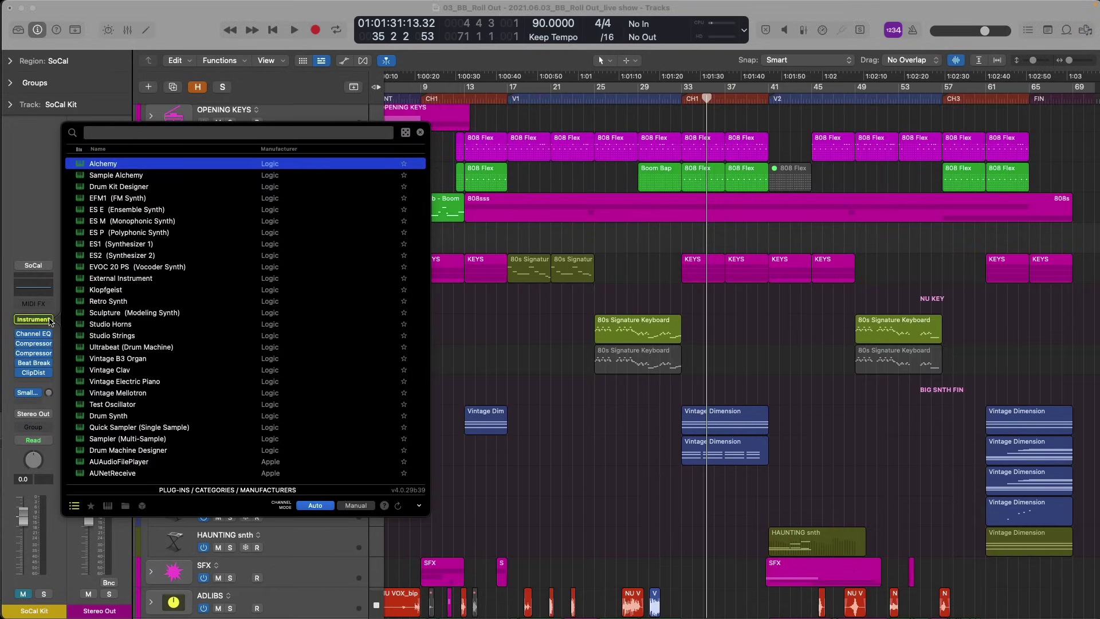
key("Tab")
key("Tab")
key("Tab")
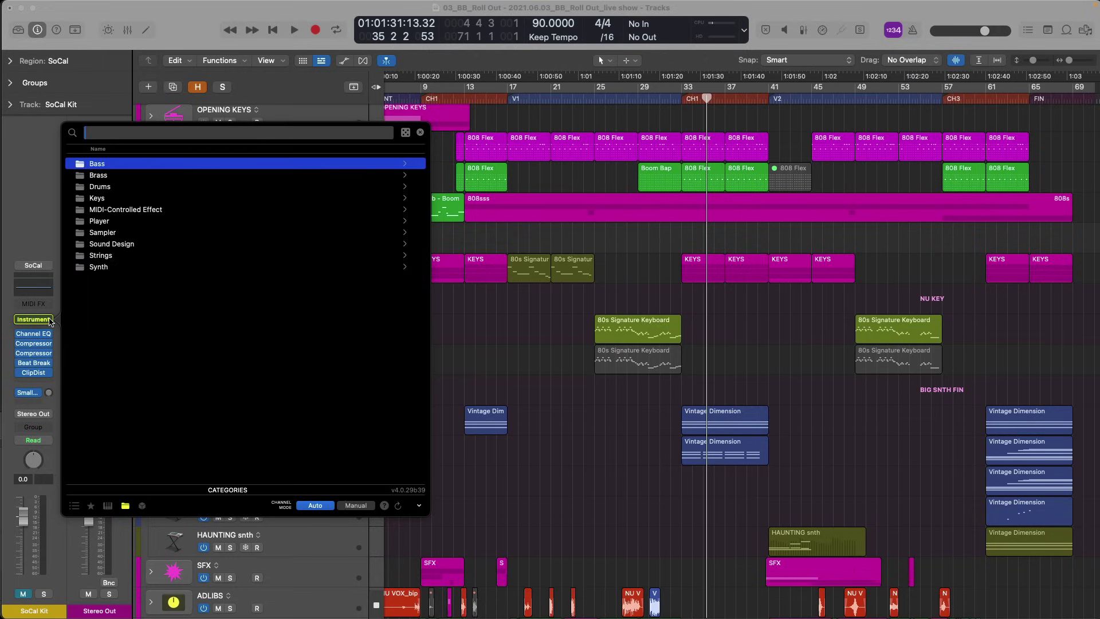
key("Down")
key("Down")
key("Down")
key("Down")
key("Down")
key("Down")
key("Down")
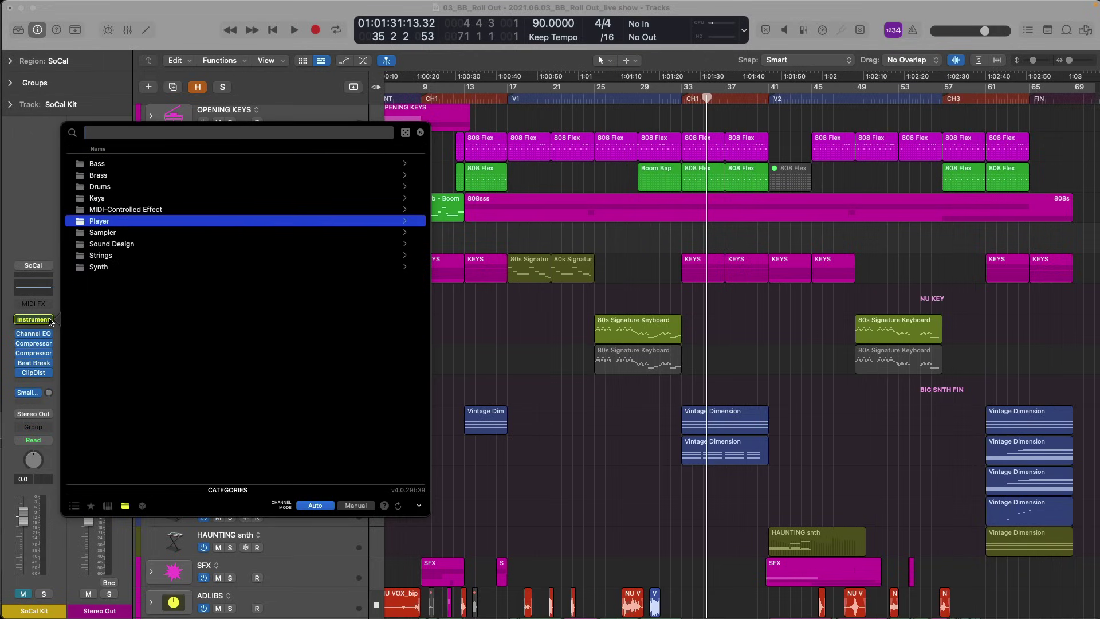
key("Right")
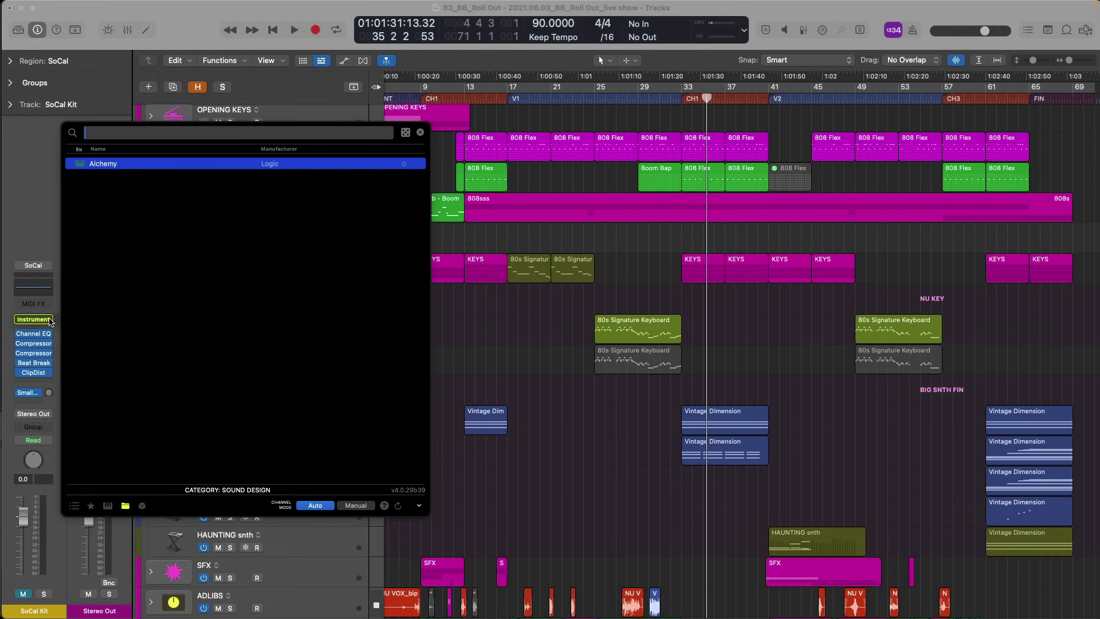
key("alt+ctrl+x")
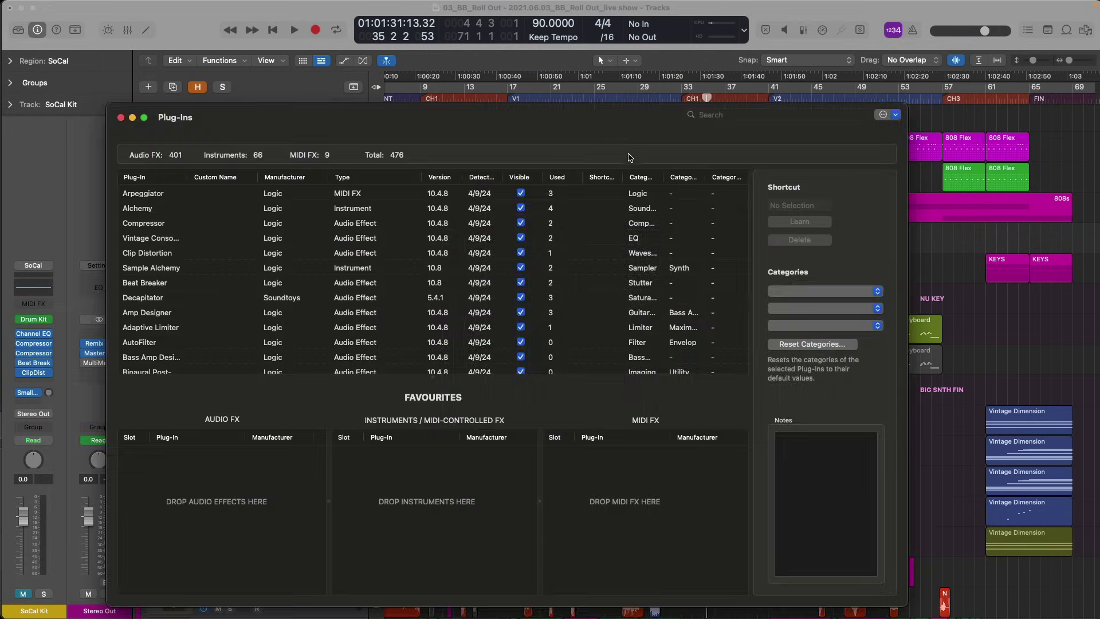
Step: Sort the list by category and set HoRNetSAMP's category to Channel Strip
left_click(643, 178)
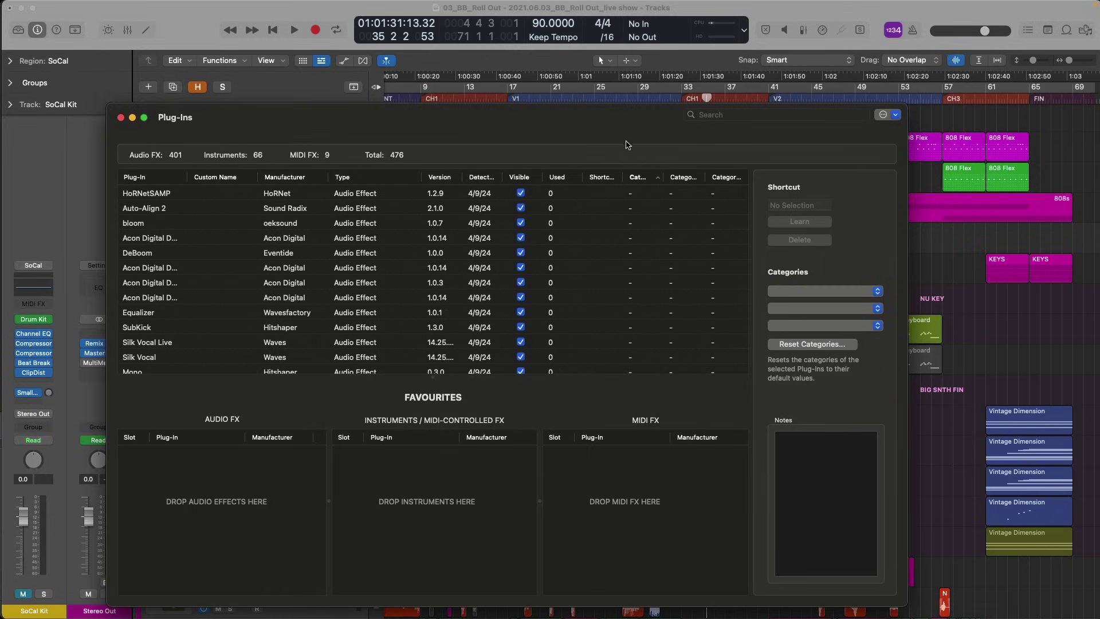
left_click(572, 195)
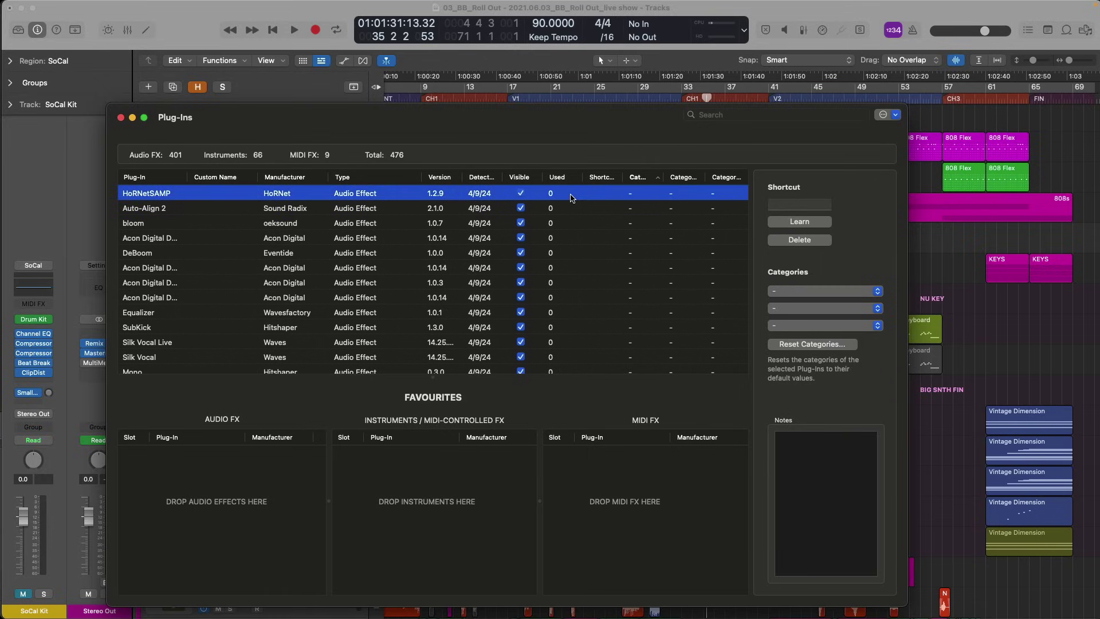
left_click(778, 292)
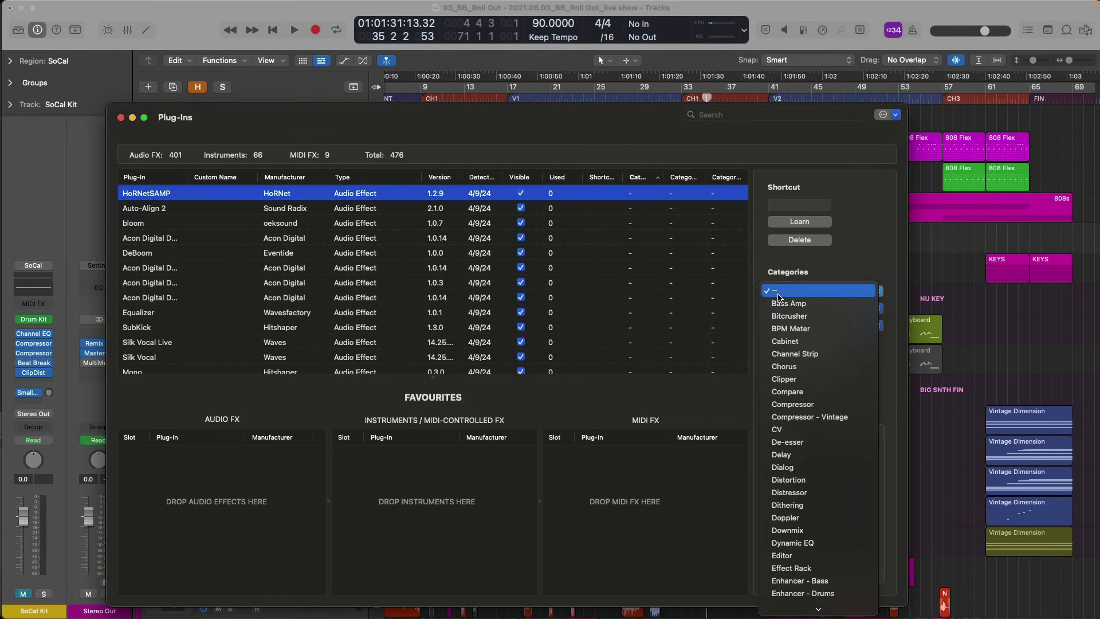
scroll(793, 306, "down", 10)
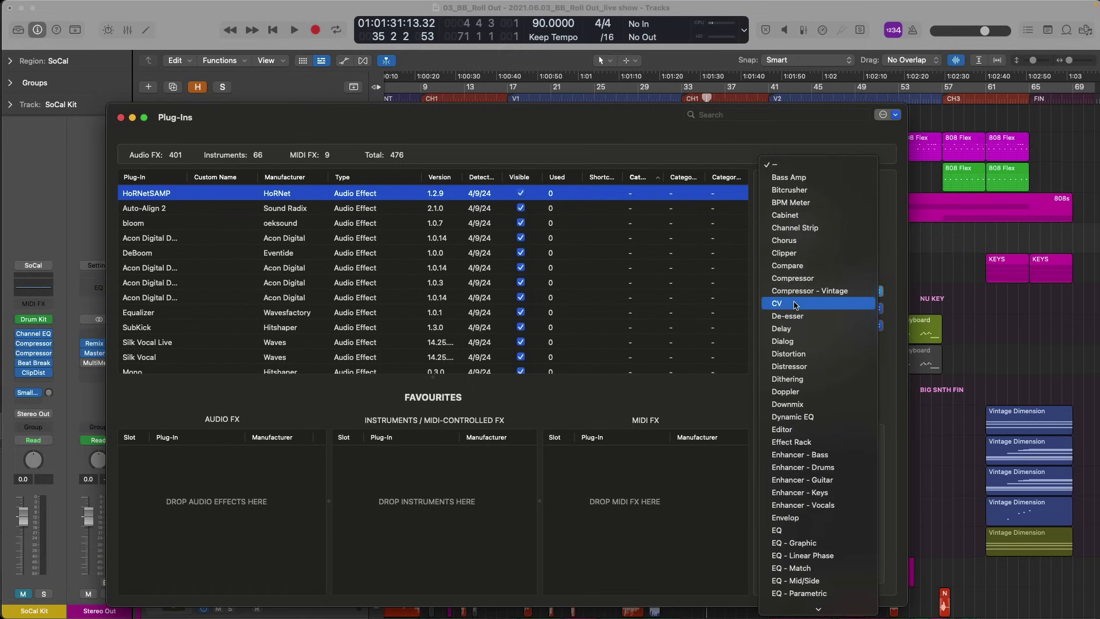
scroll(795, 305, "down", 3)
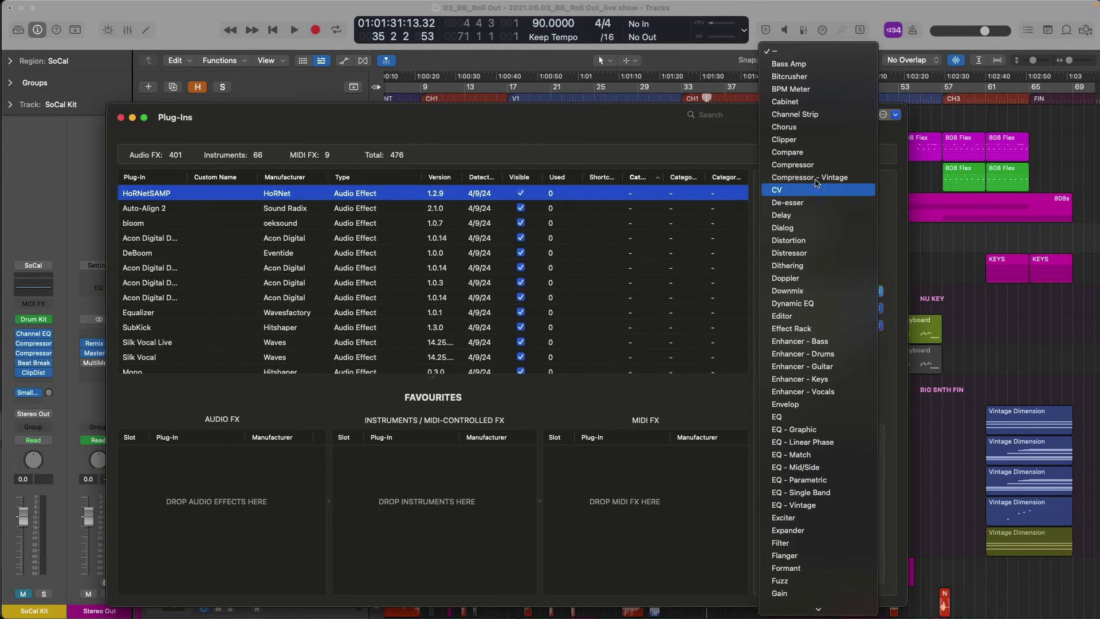
left_click(802, 114)
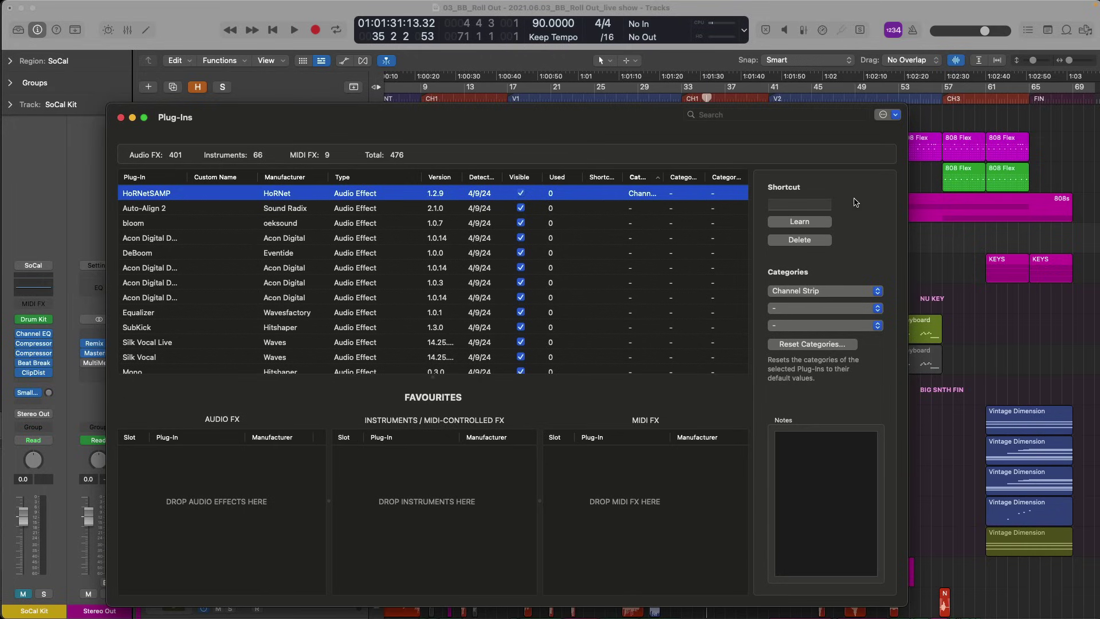
Step: Add the note 'Atmos' to HoRNetSAMP
left_click(821, 460)
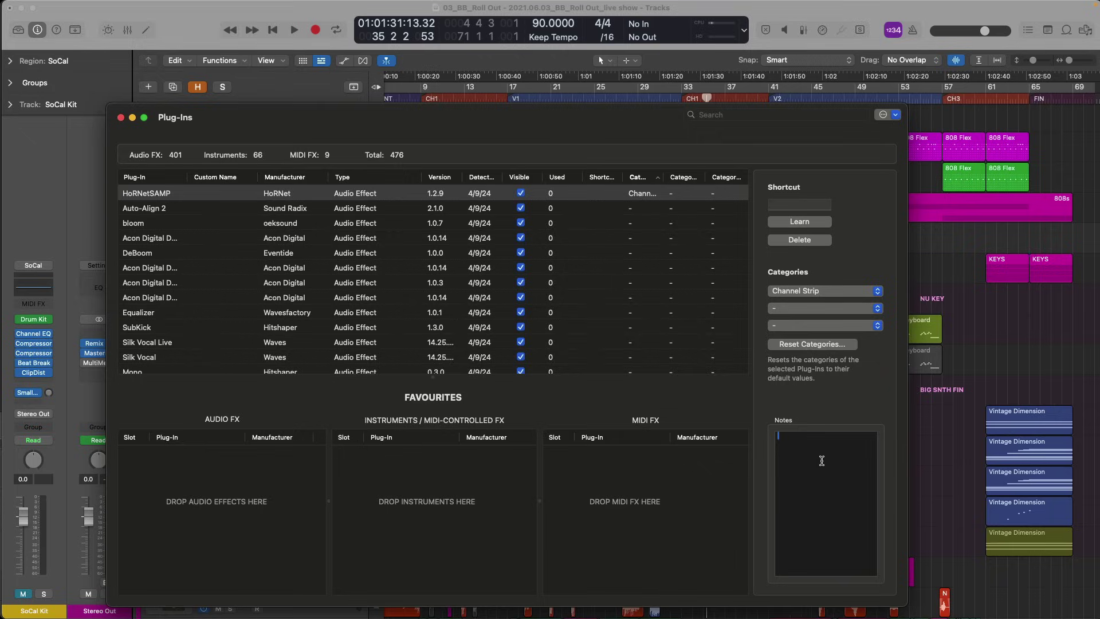
type("Atmos")
key("Return")
Step: Close the plug-in manager and give Compressor the note 'Dynamics' in the audio effects browser
left_click(120, 117)
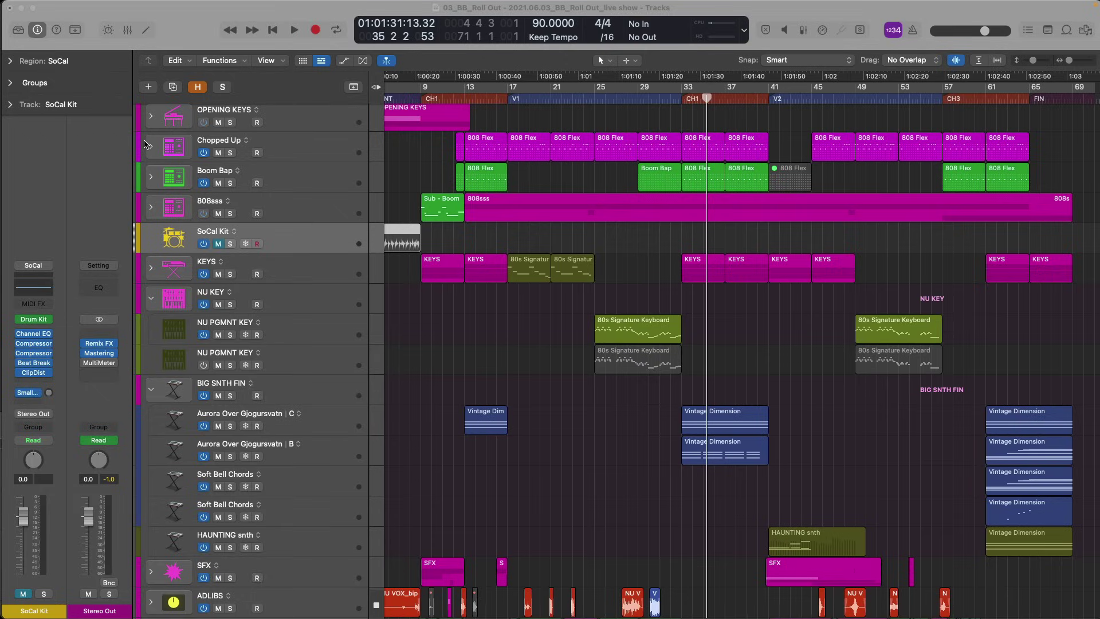
left_click(114, 337)
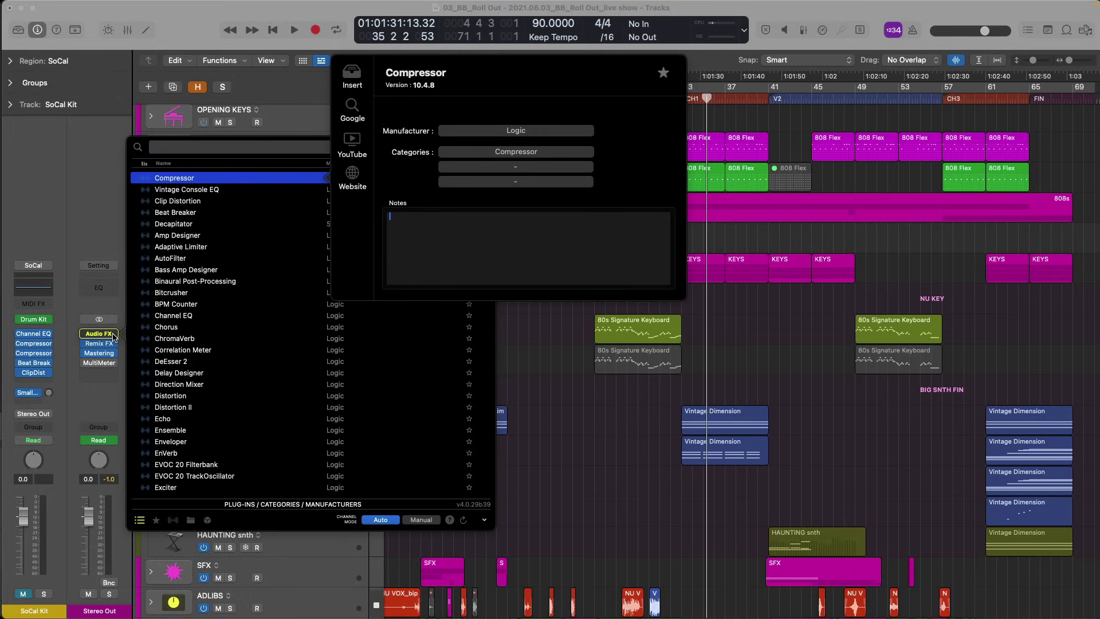
type("Dynamics")
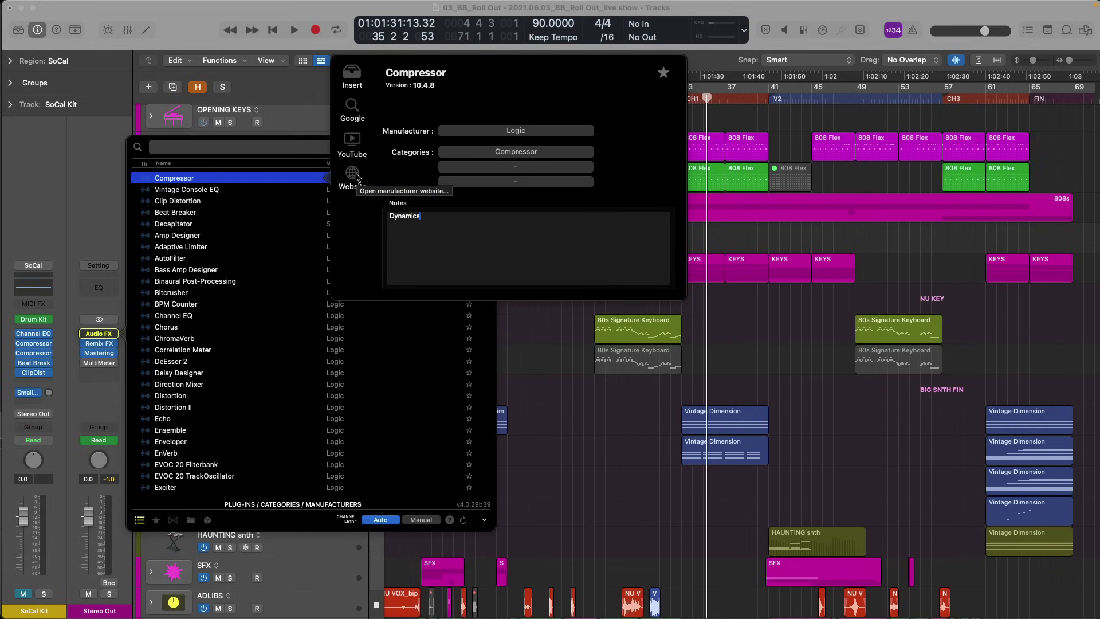
left_click(531, 351)
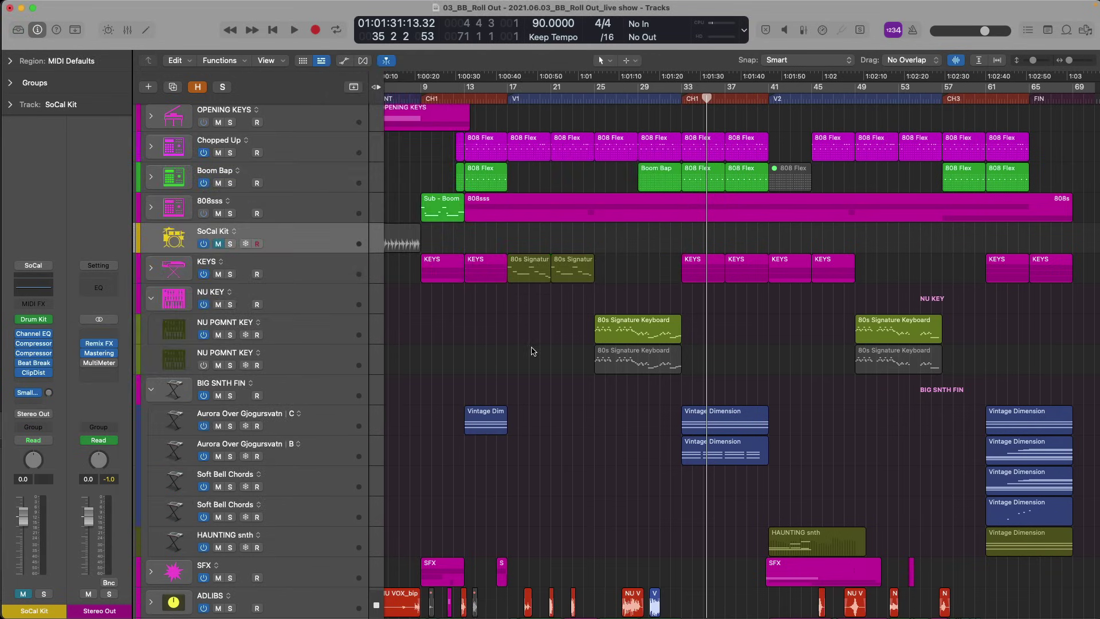